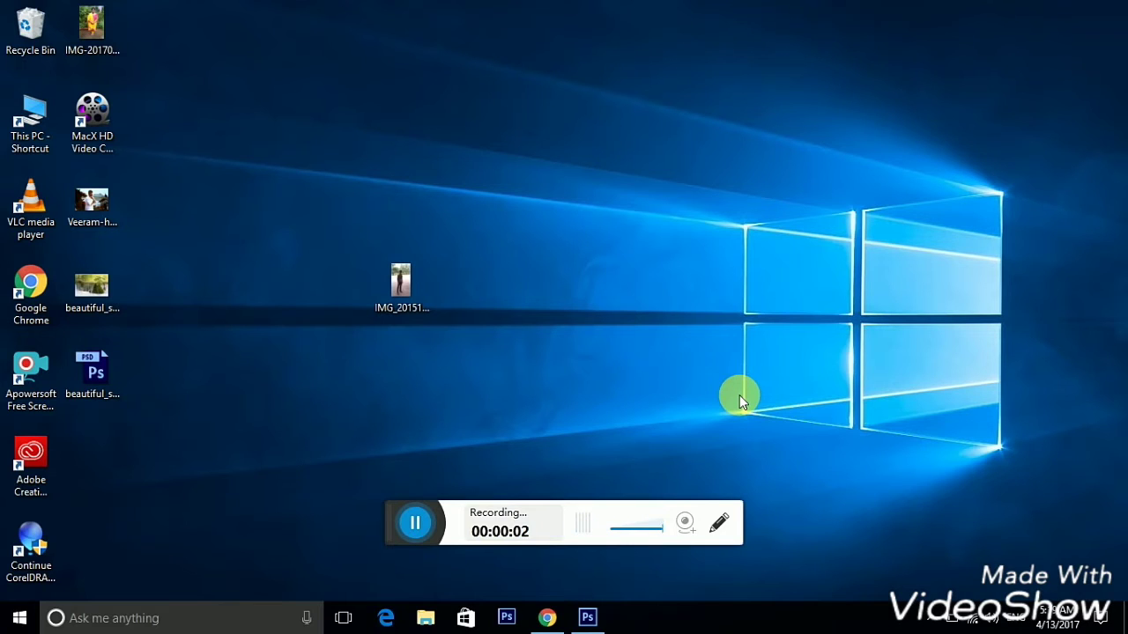
Step: Open Veeram-hd-images.jpg and IMG_20151120_132134.jpg together in Photoshop
click(545, 617)
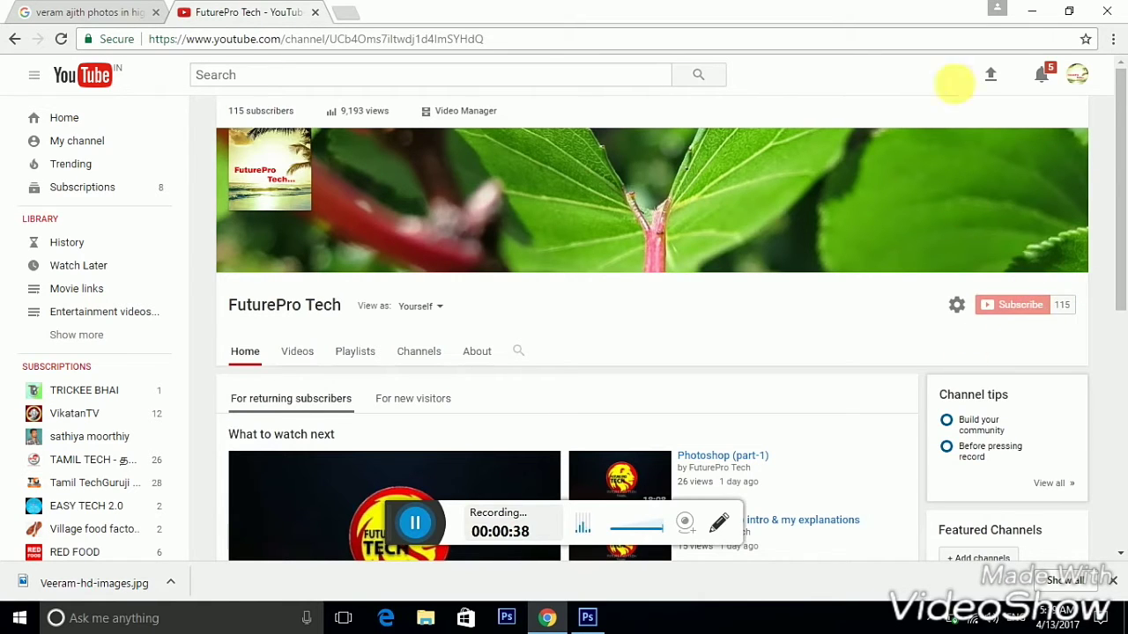
click(1032, 11)
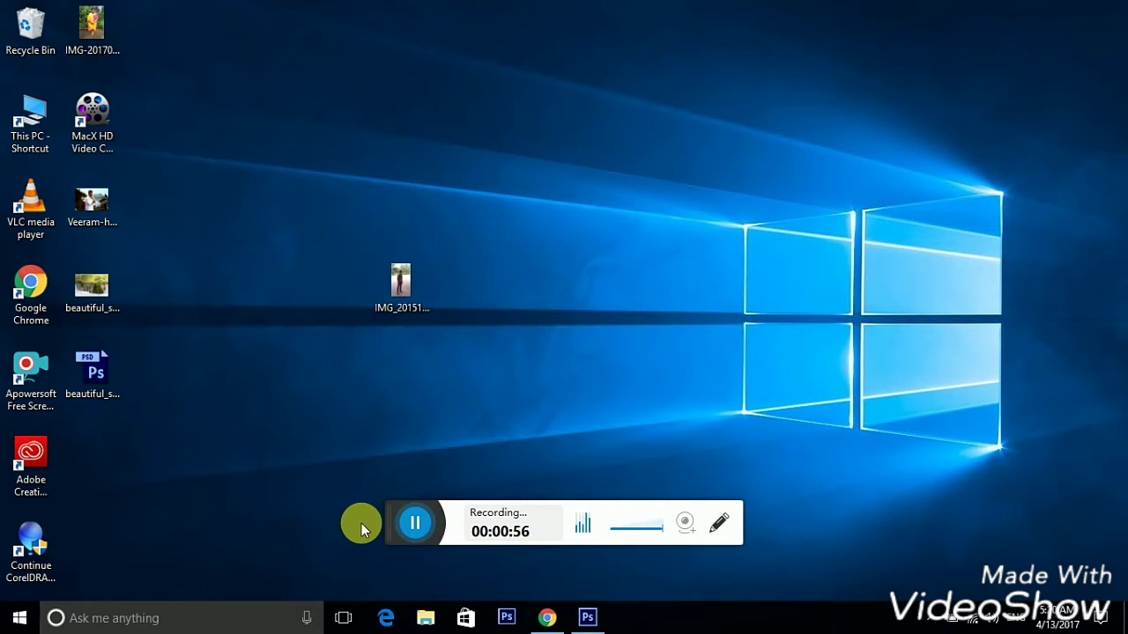
click(587, 618)
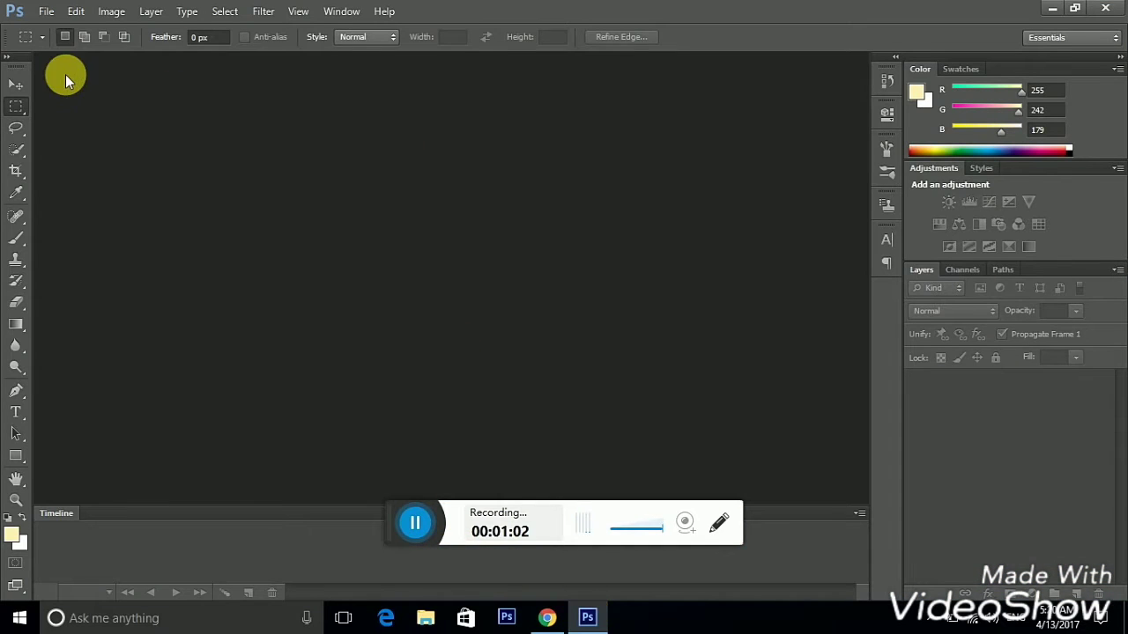
click(47, 16)
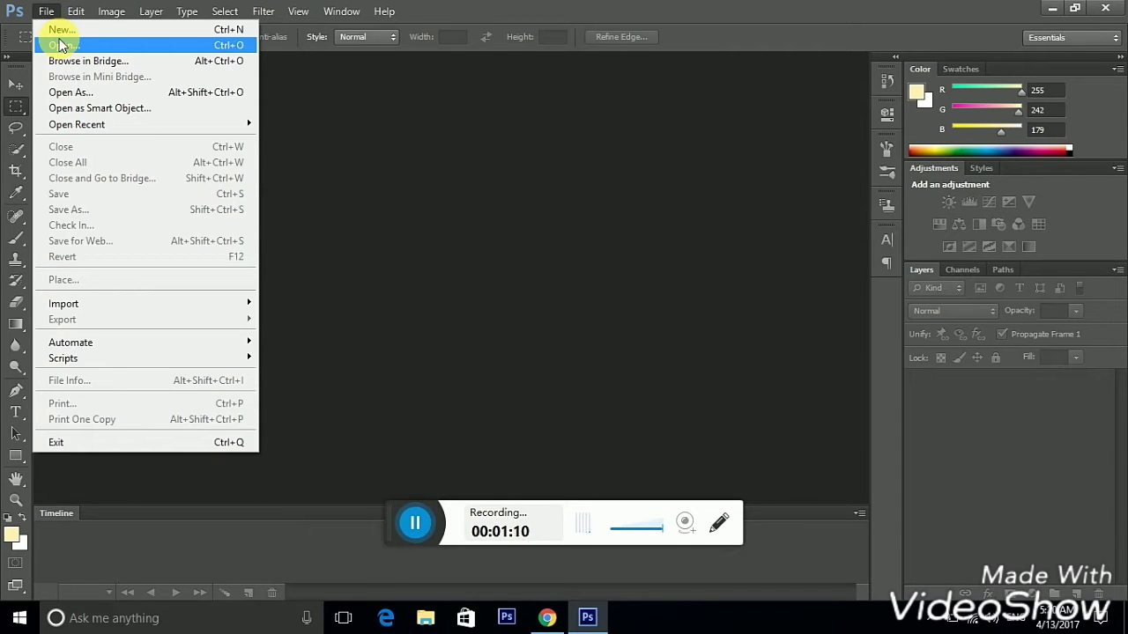
click(60, 45)
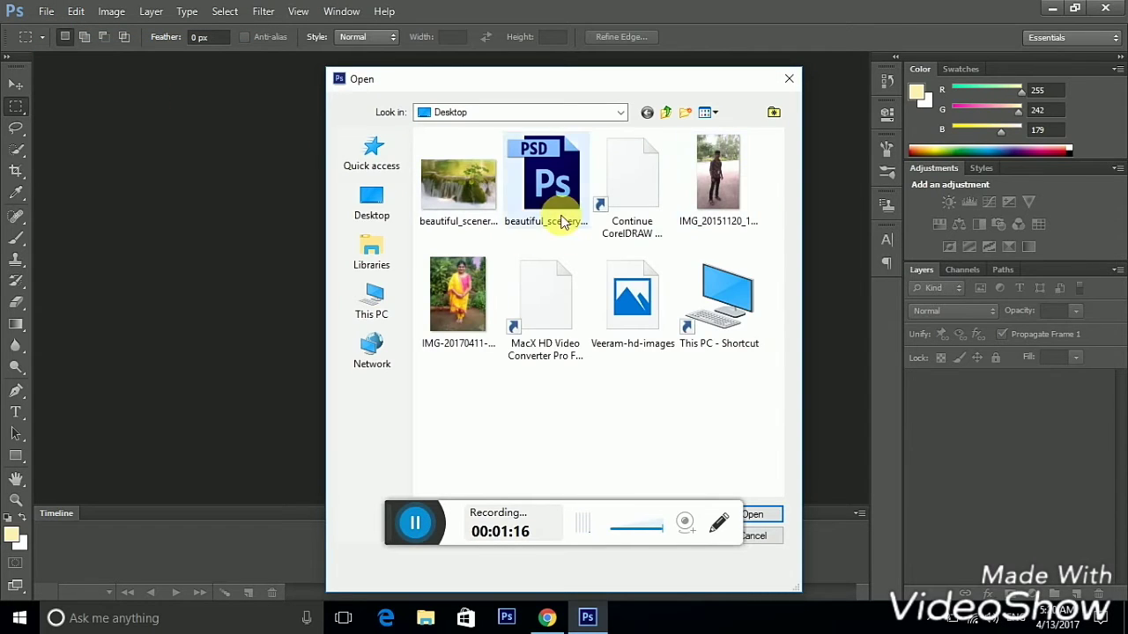
click(627, 321)
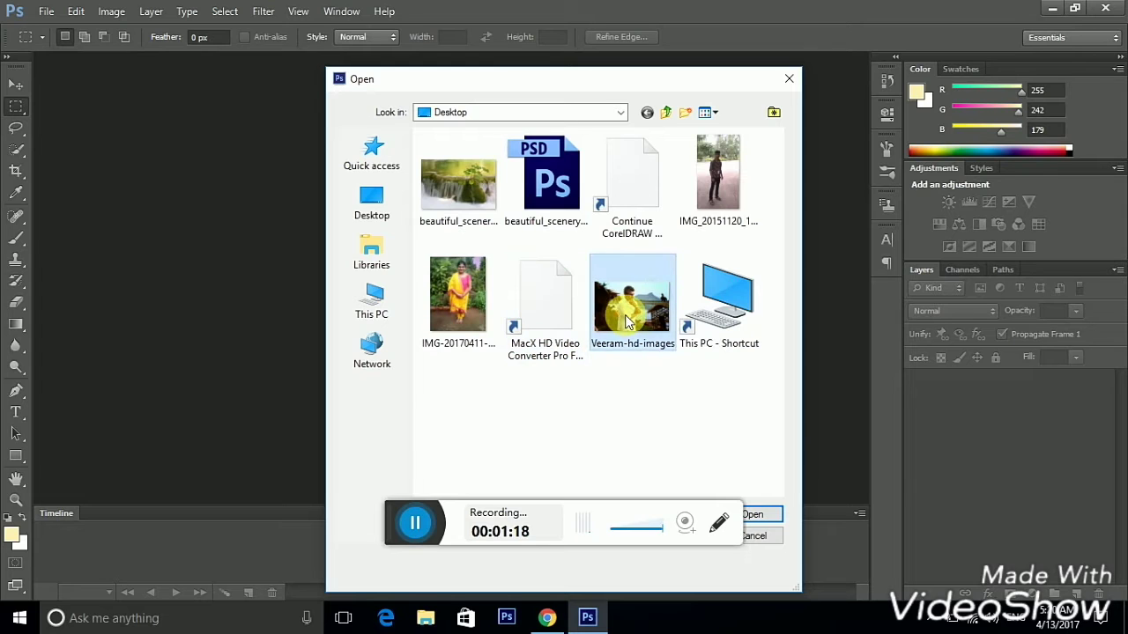
click(702, 223)
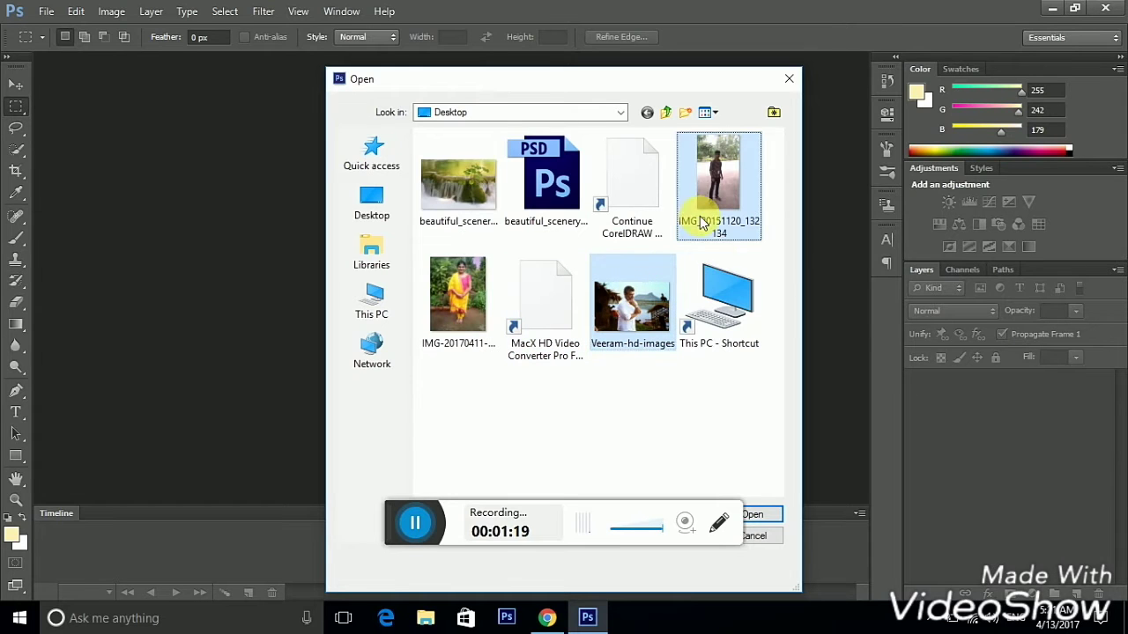
click(763, 513)
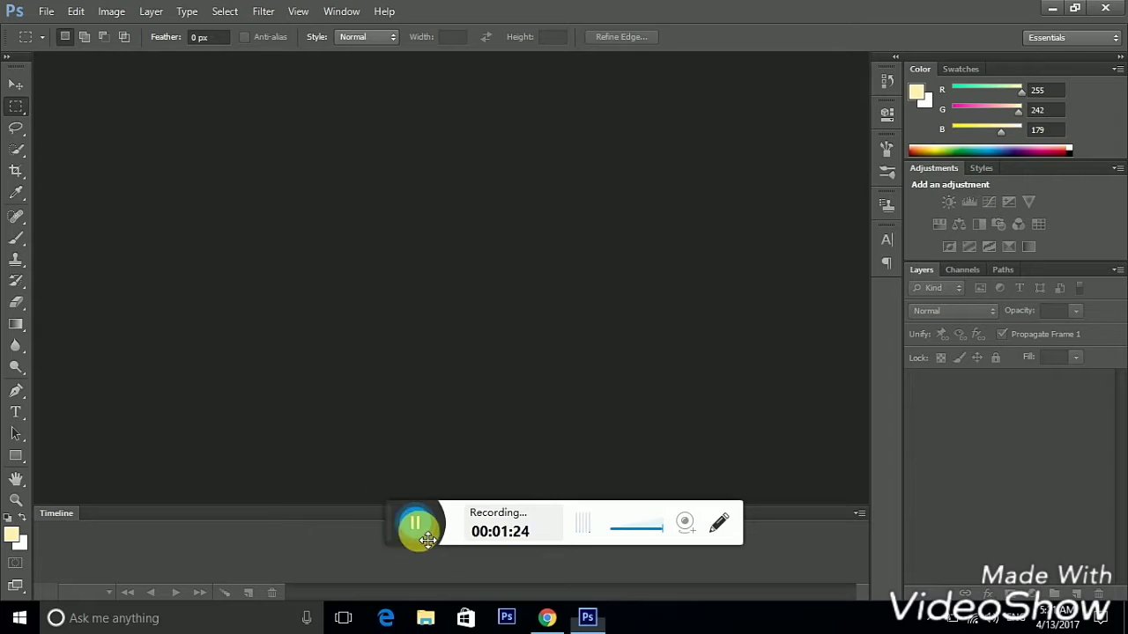
drag(398, 521, 597, 611)
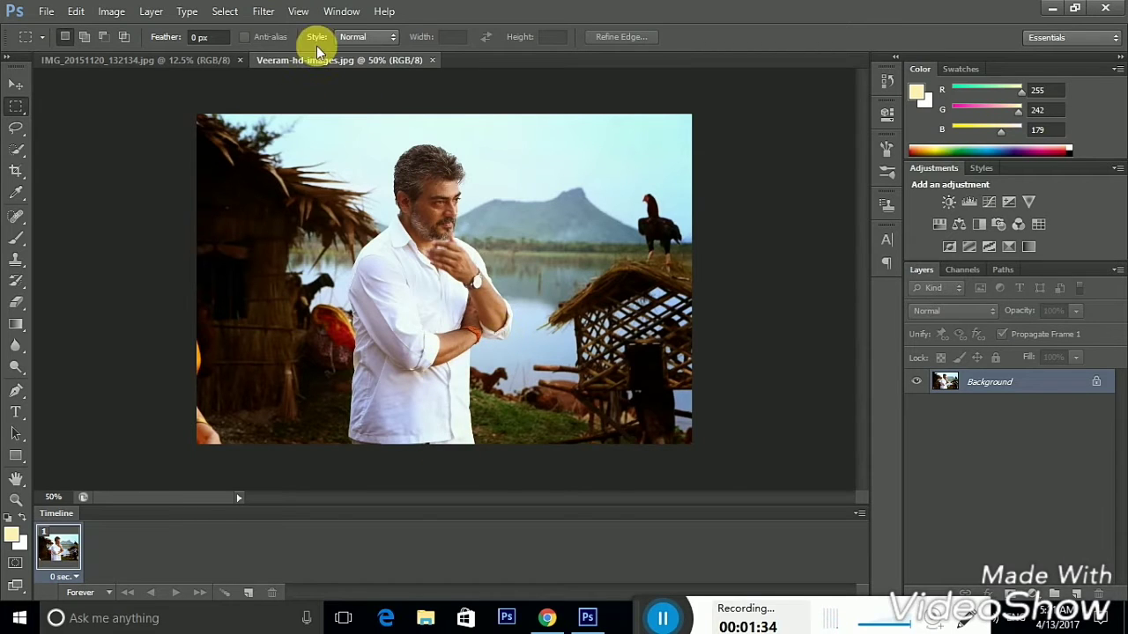
click(187, 56)
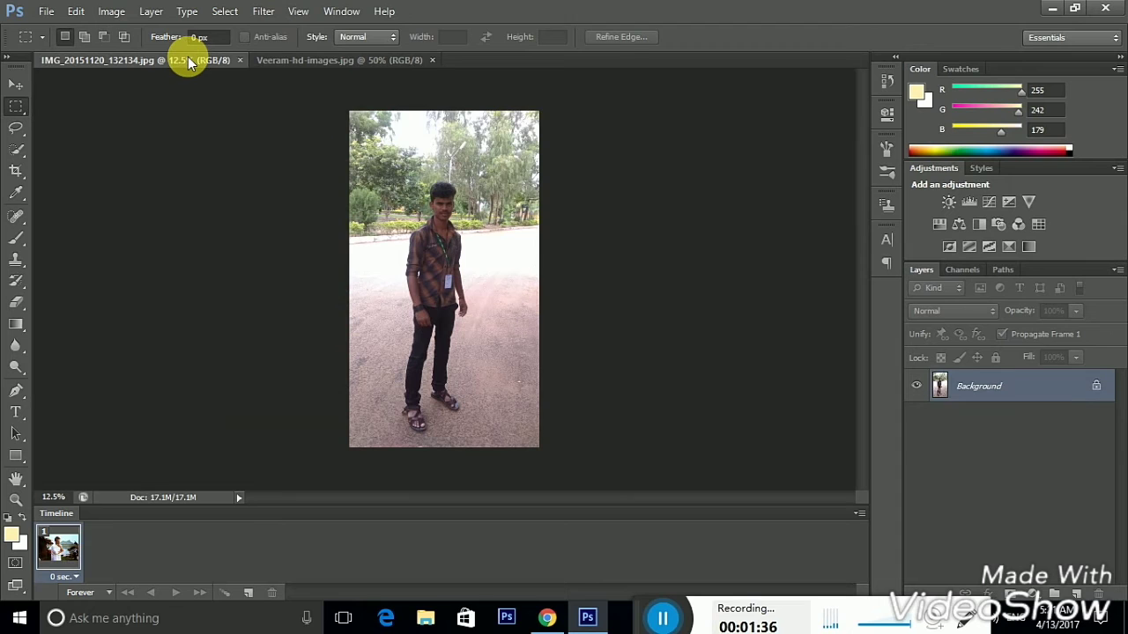
click(325, 62)
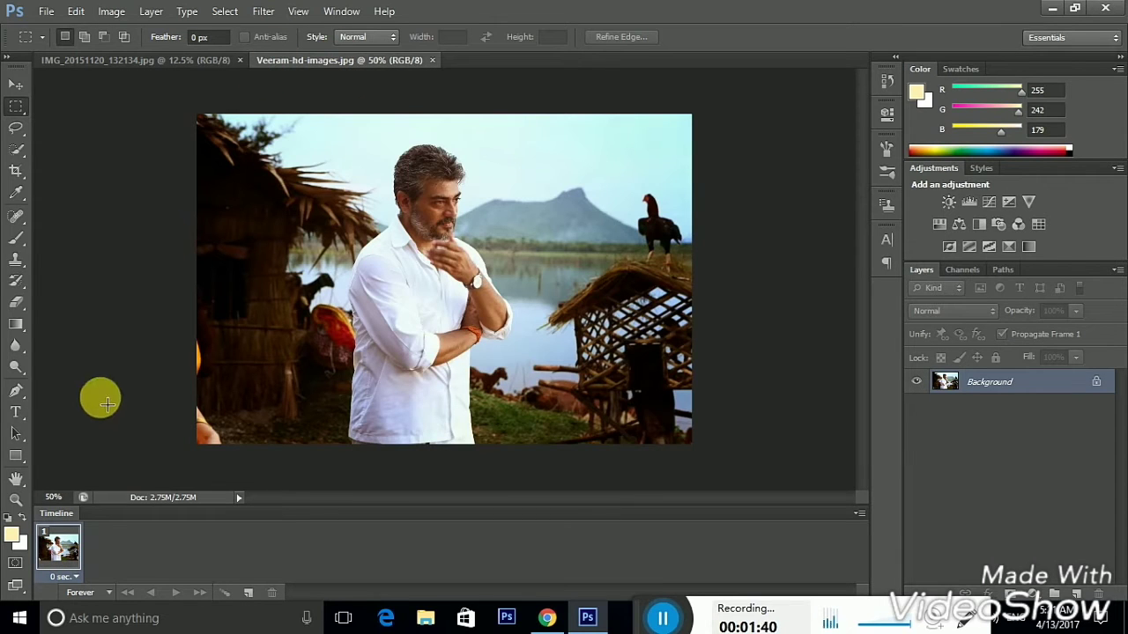
click(15, 393)
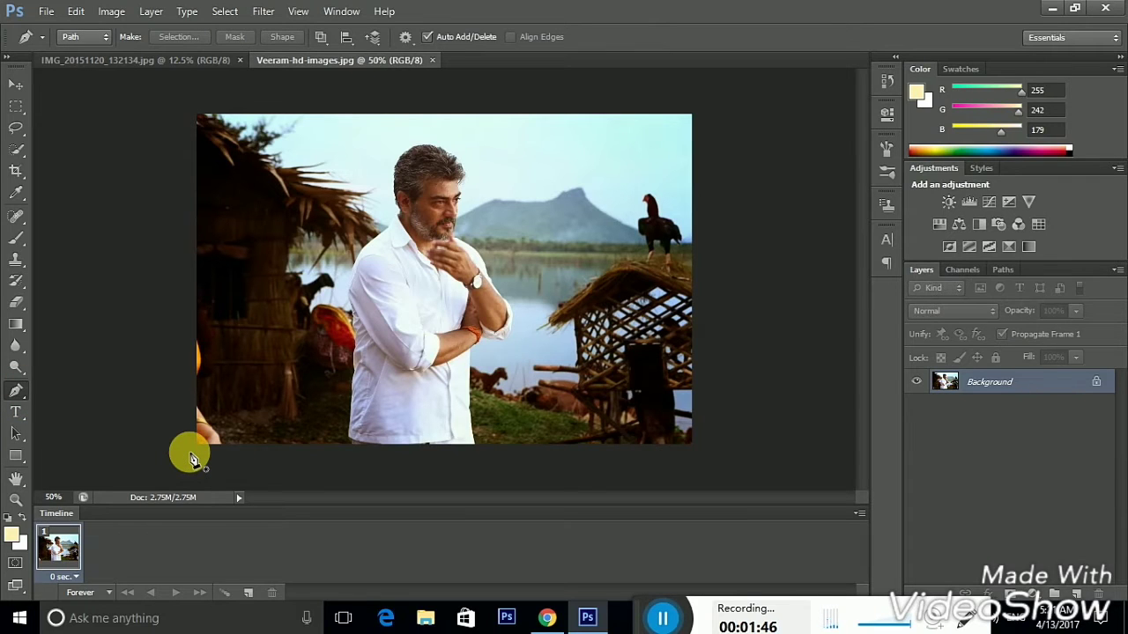
Step: Quick-select the man in white from head to body, then bring up the standing-man photo
click(15, 152)
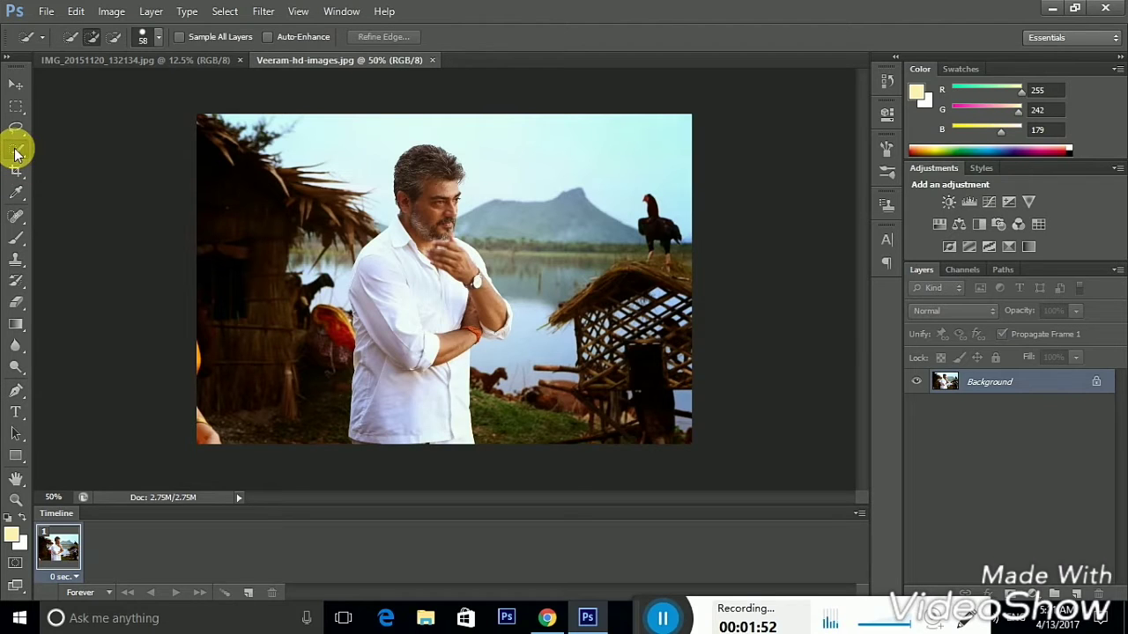
drag(420, 202, 435, 171)
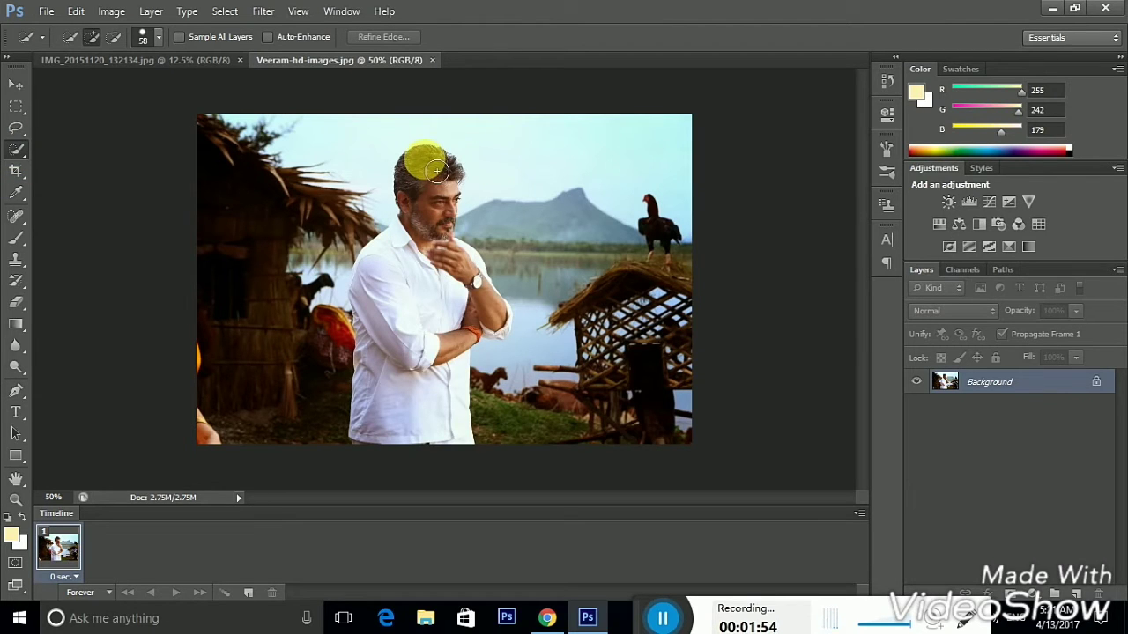
mouse_move(435, 171)
mouse_down()
mouse_move(435, 214)
mouse_move(407, 253)
mouse_up()
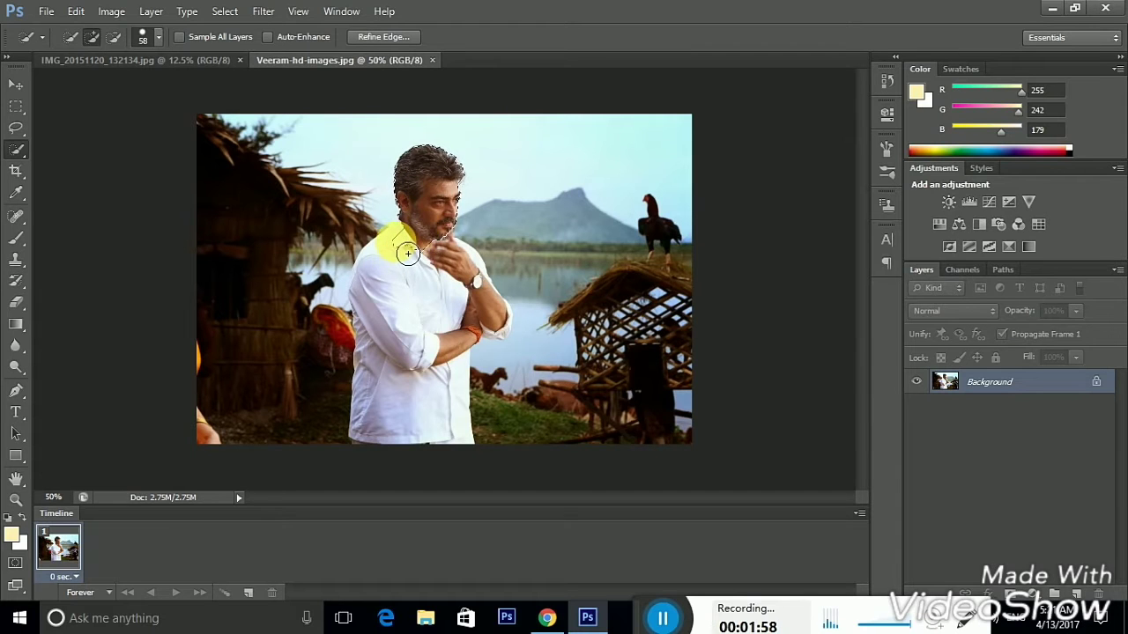
mouse_move(408, 254)
mouse_down()
mouse_move(397, 282)
mouse_move(390, 259)
mouse_move(403, 326)
mouse_move(466, 252)
mouse_move(477, 288)
mouse_move(461, 255)
mouse_move(466, 324)
mouse_move(486, 315)
mouse_move(480, 300)
mouse_move(508, 334)
mouse_move(509, 325)
mouse_move(396, 361)
mouse_move(383, 344)
mouse_move(384, 379)
mouse_move(451, 423)
mouse_move(432, 297)
mouse_move(453, 346)
mouse_up()
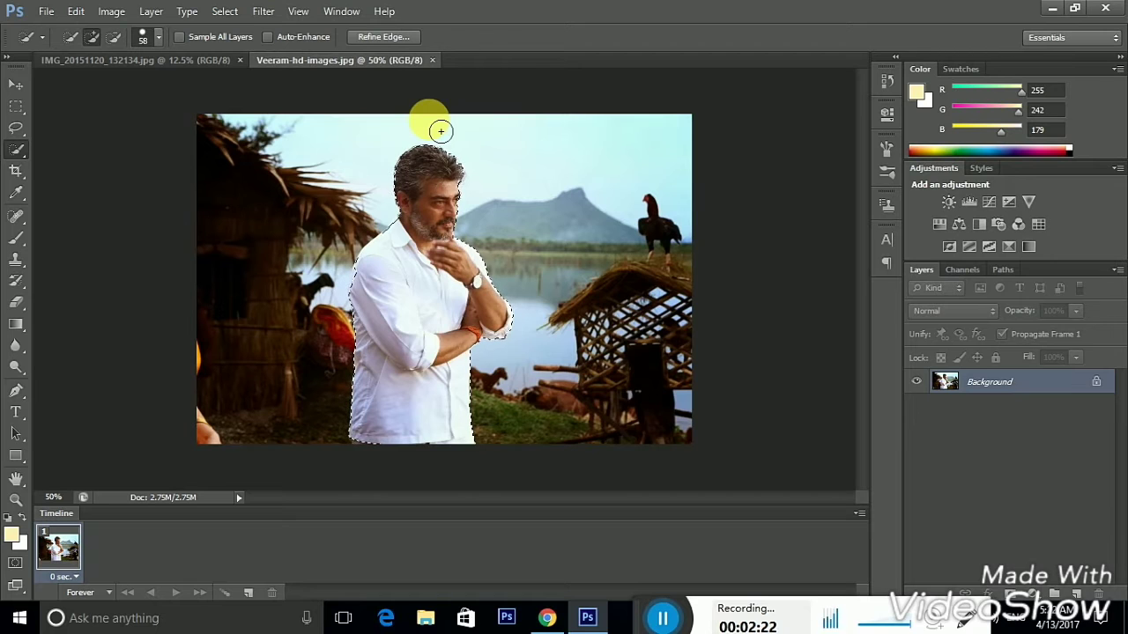
click(200, 63)
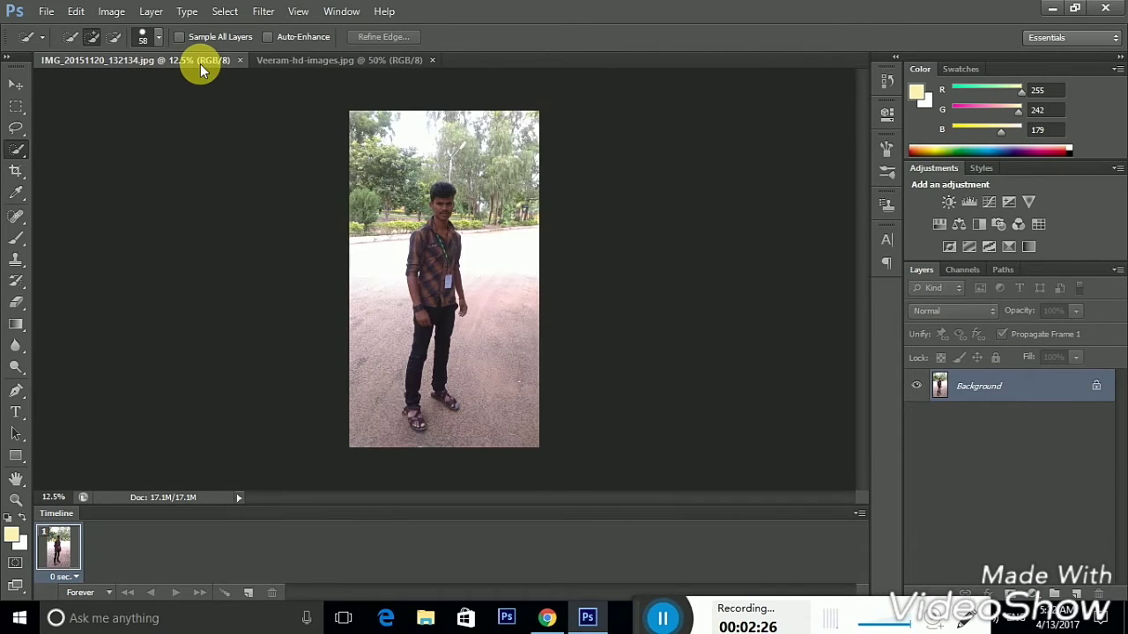
Step: Zoom in and quick-select the checked-shirt man from head to feet
key(ctrl+plus)
key(ctrl+plus)
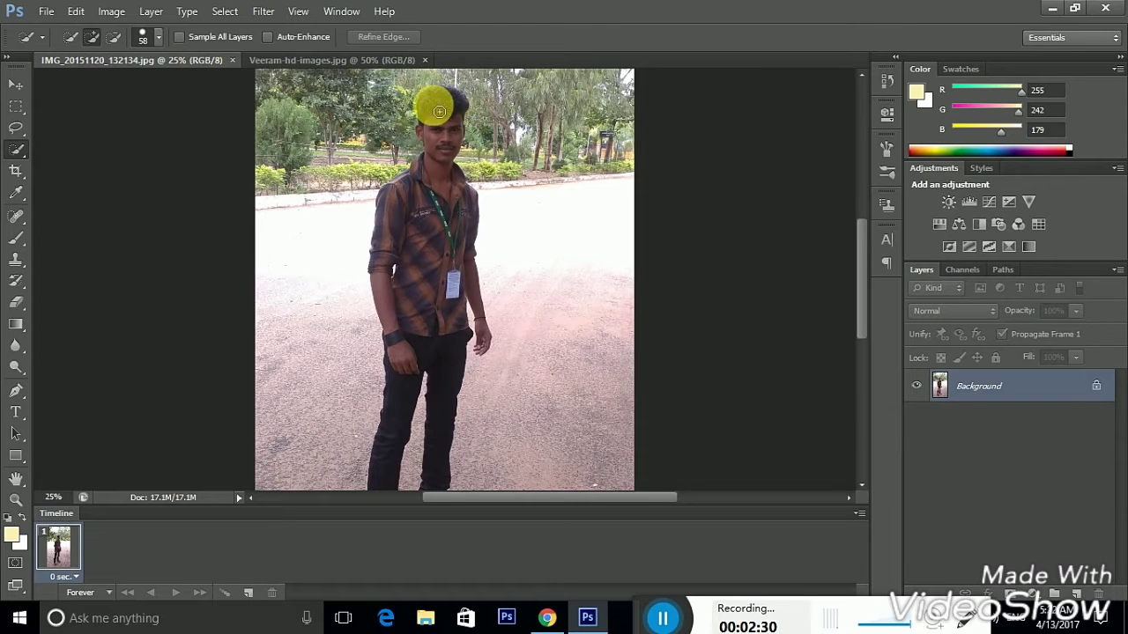
click(447, 182)
mouse_move(441, 176)
mouse_down()
mouse_move(408, 429)
mouse_move(385, 461)
mouse_move(393, 469)
mouse_up()
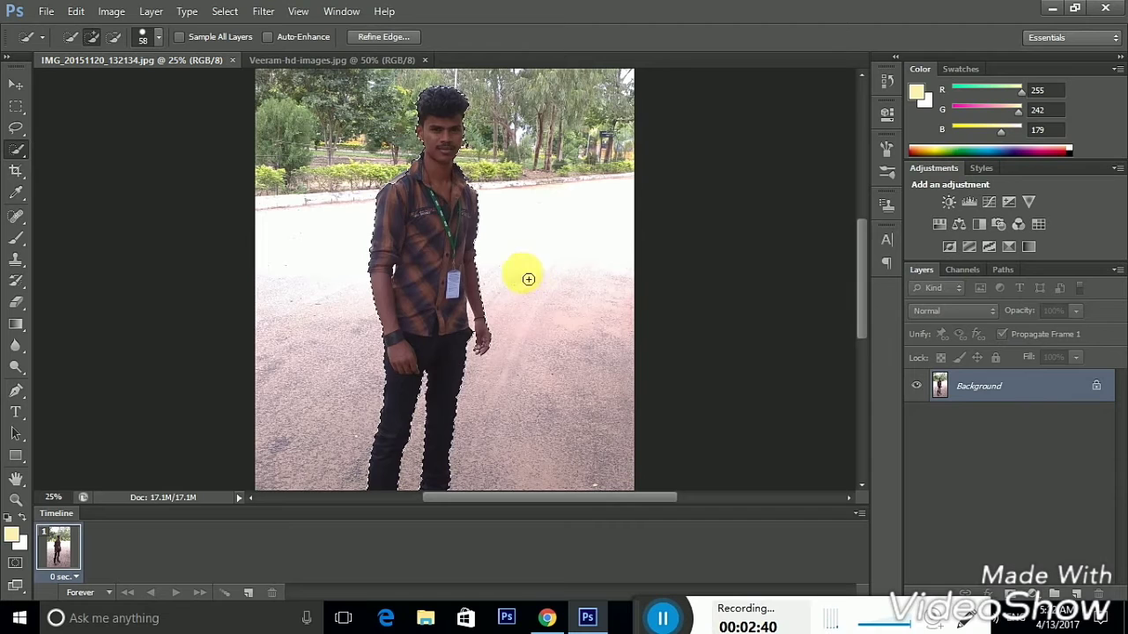
Step: Create a 10 × 8 inch Untitled-1 document with an empty Layer 1, then return to the standing-man photo
click(46, 12)
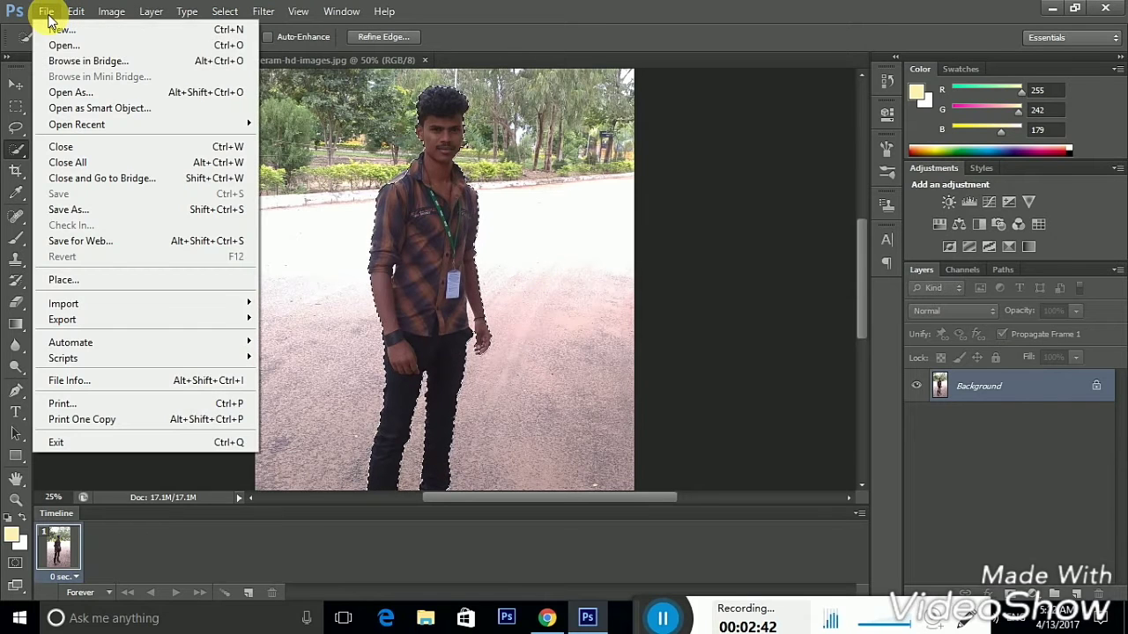
click(76, 25)
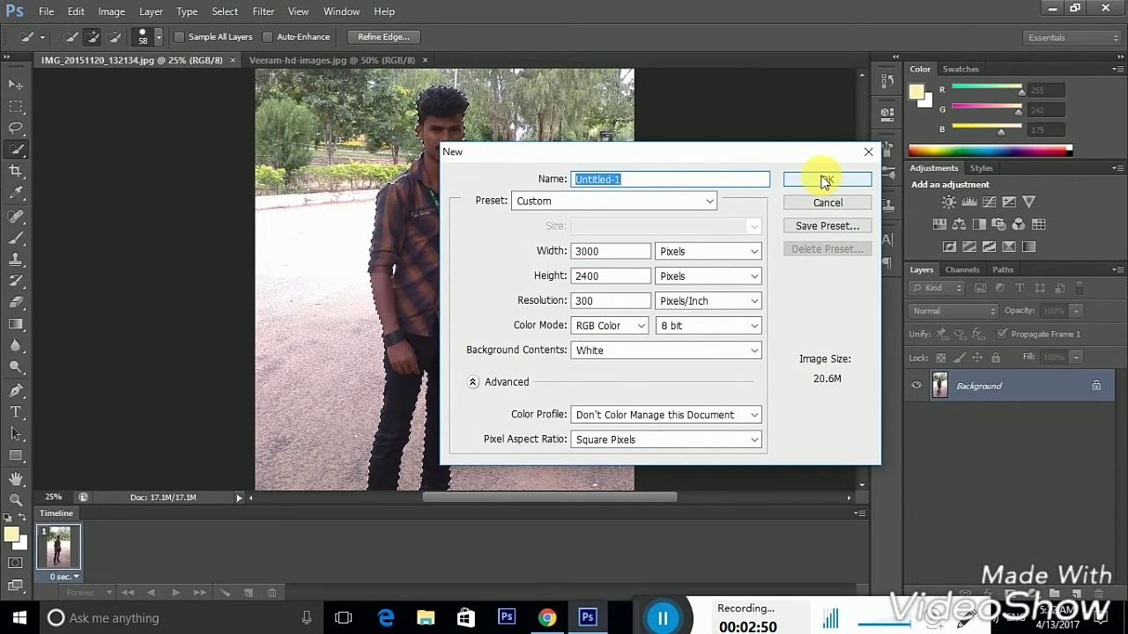
click(717, 254)
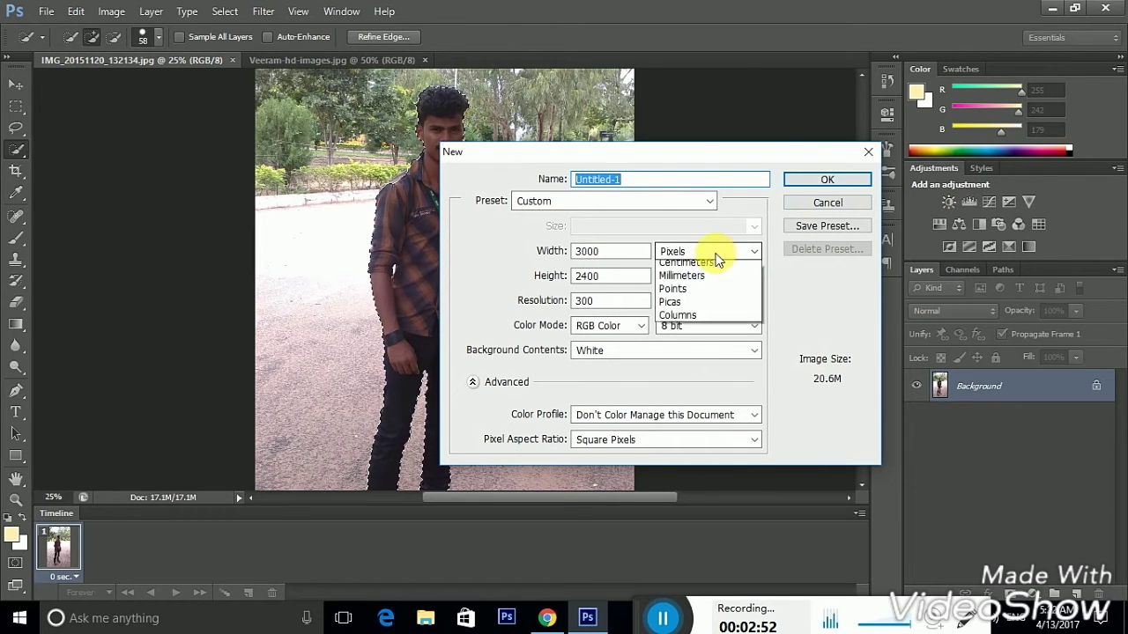
click(693, 283)
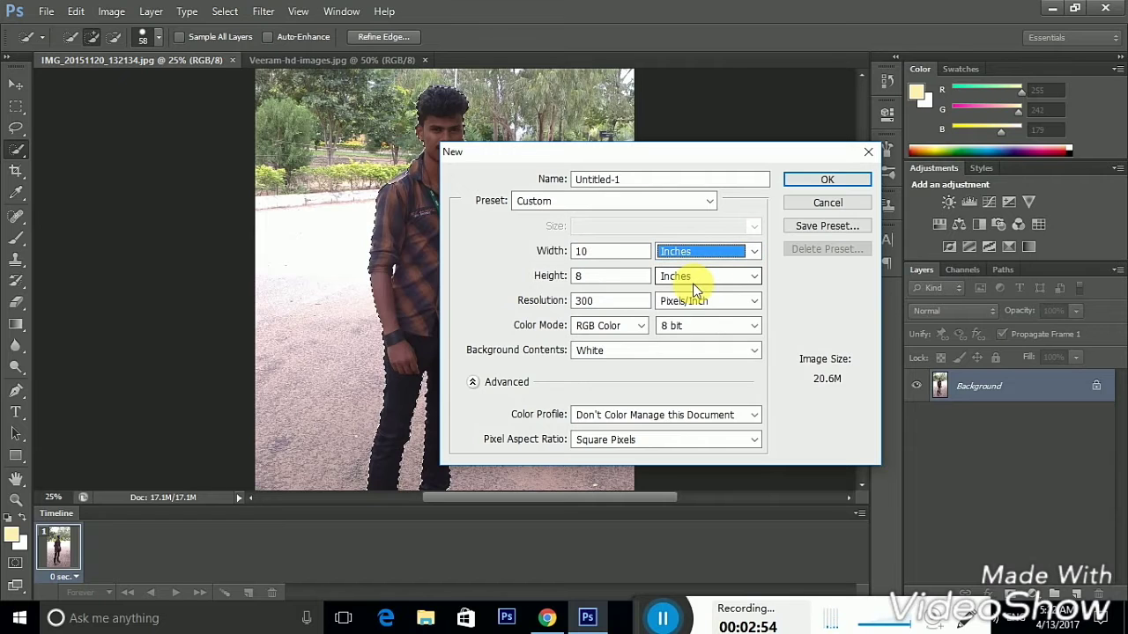
click(814, 179)
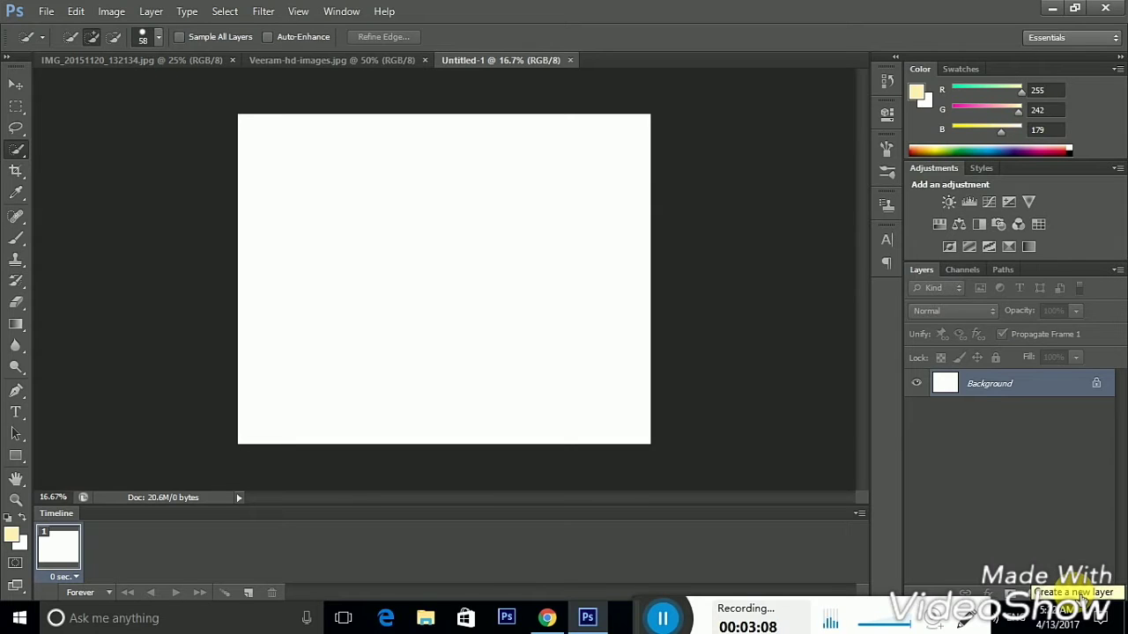
click(1078, 597)
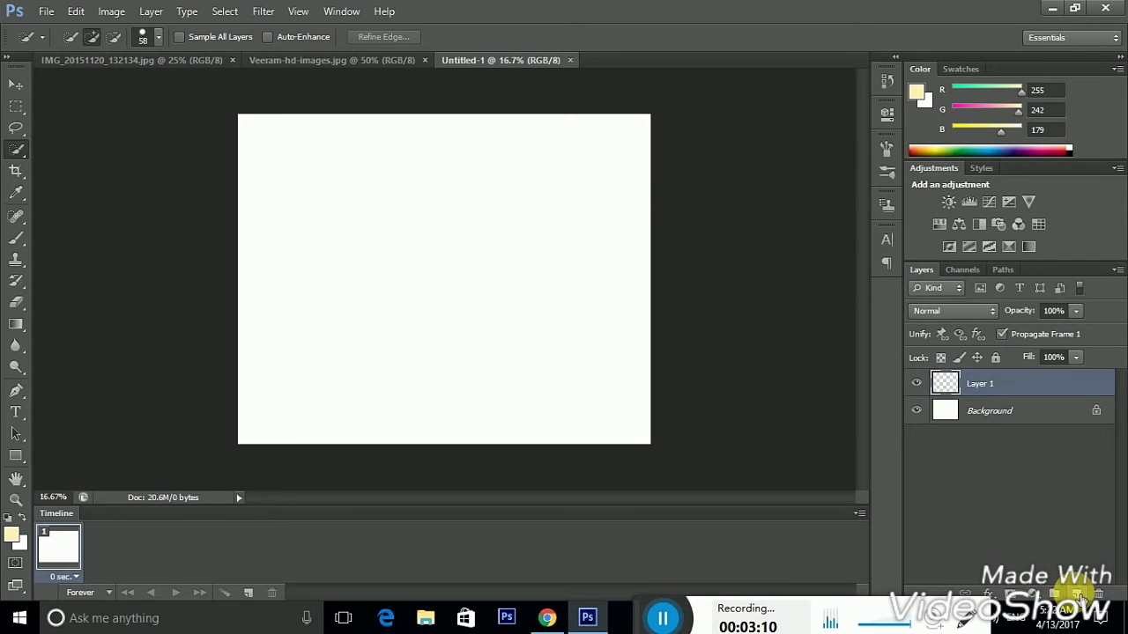
click(182, 58)
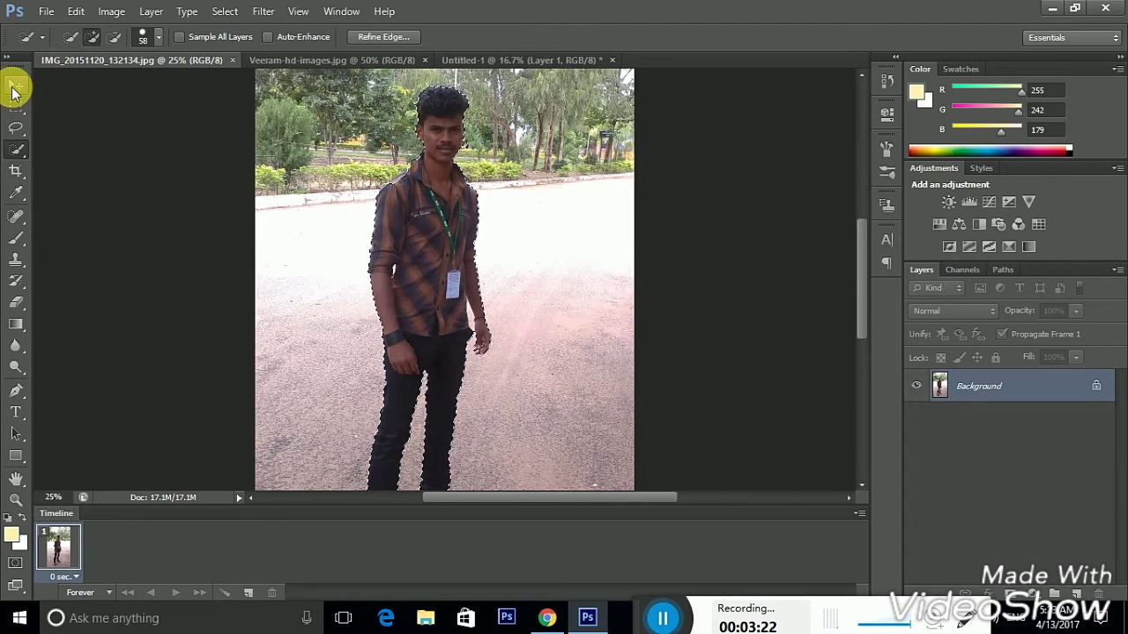
Step: Move the selected standing man onto Layer 1 of Untitled-1 and position him on the canvas
click(15, 86)
drag(424, 273, 450, 219)
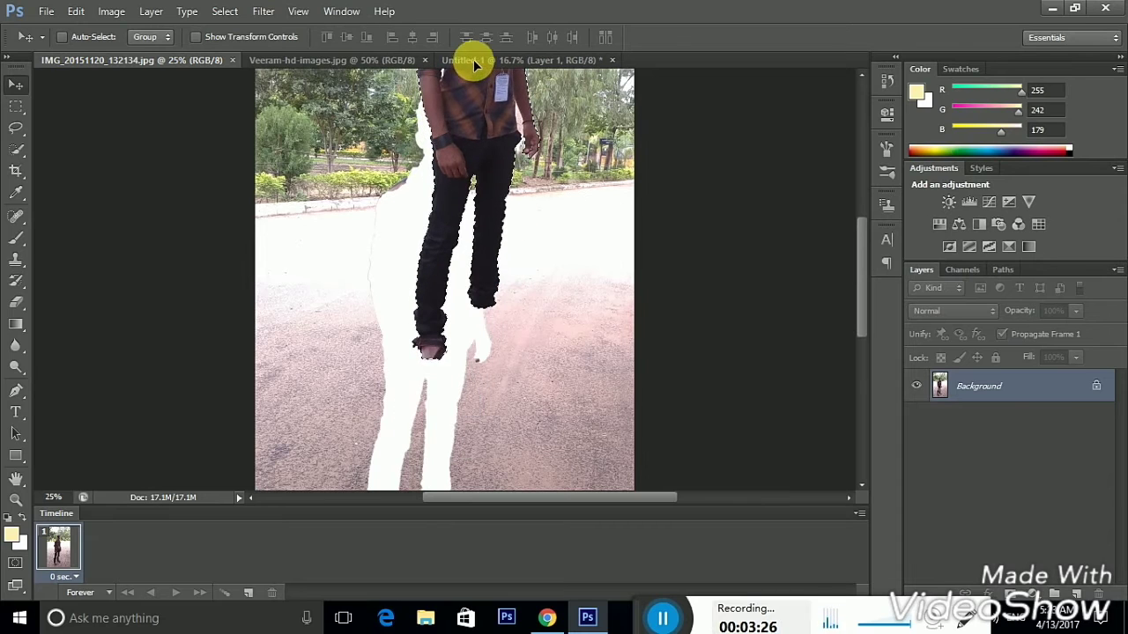
mouse_move(450, 219)
mouse_down()
mouse_move(477, 62)
mouse_move(382, 359)
mouse_up()
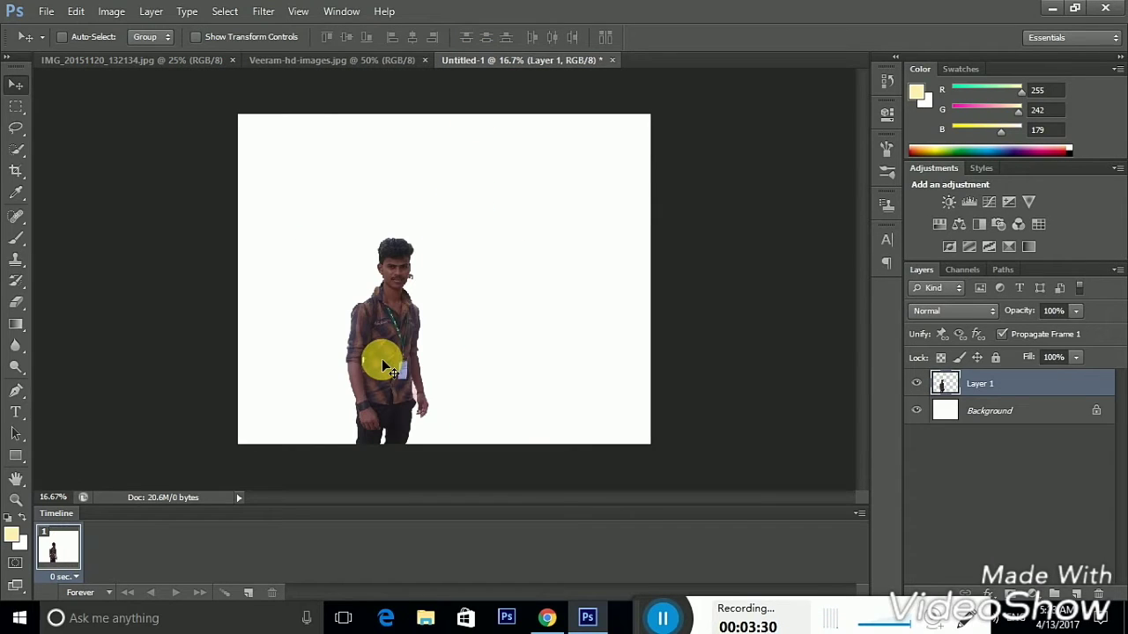
mouse_move(401, 322)
mouse_down()
mouse_move(443, 297)
mouse_move(411, 219)
mouse_move(423, 295)
mouse_up()
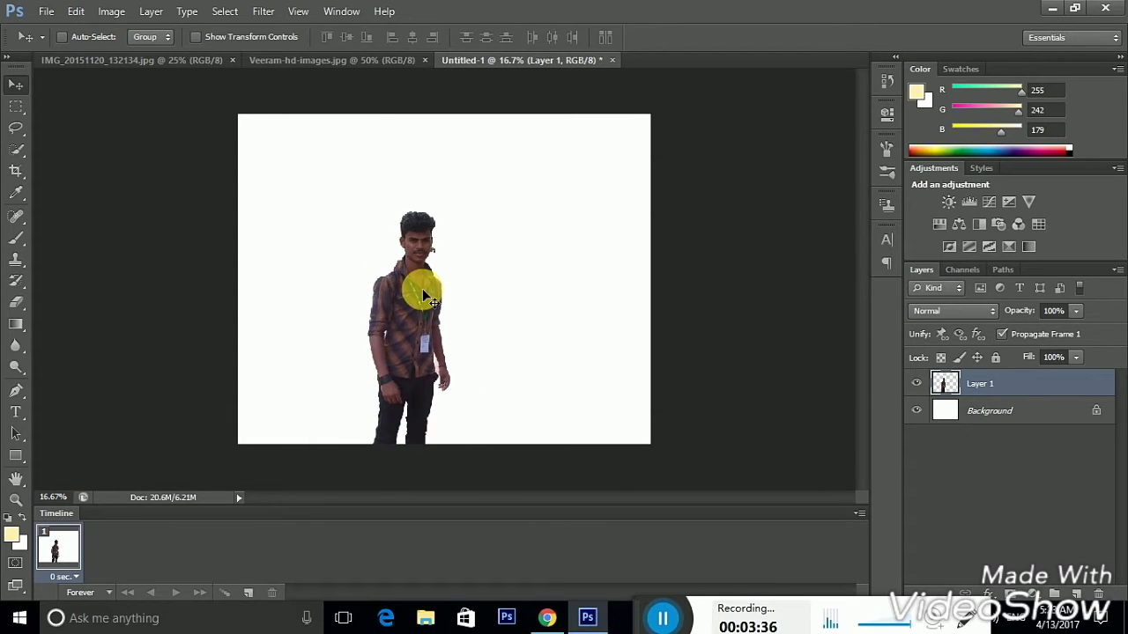
scroll(423, 296, up, 1)
scroll(423, 295, up, 1)
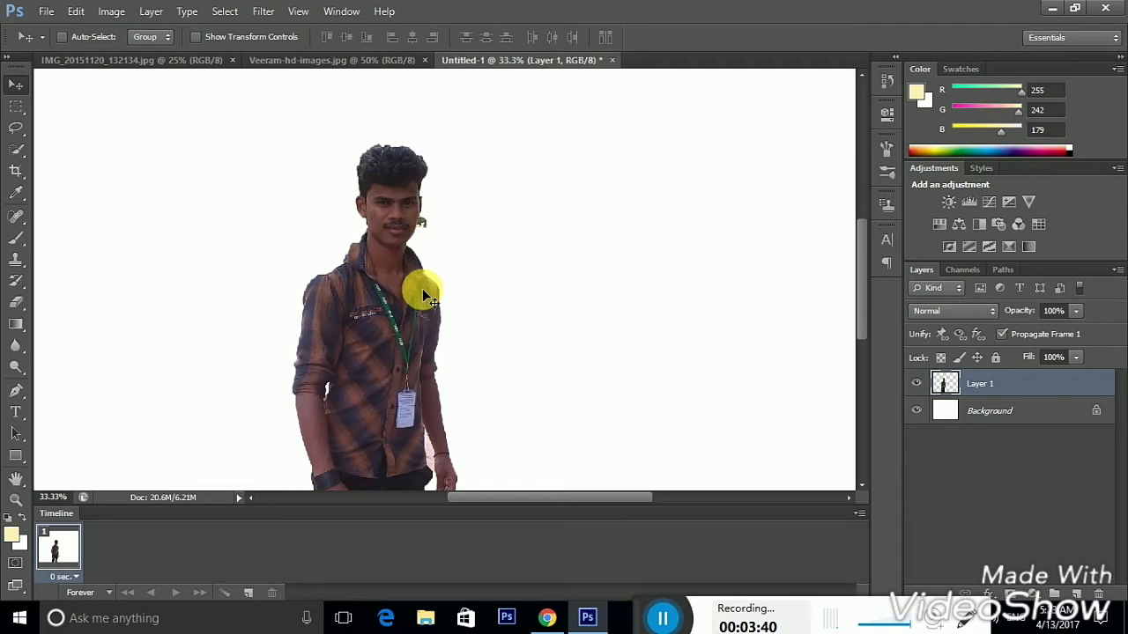
Step: Pick the Eraser with a 39 px brush and zoom in on the man's arm
click(15, 304)
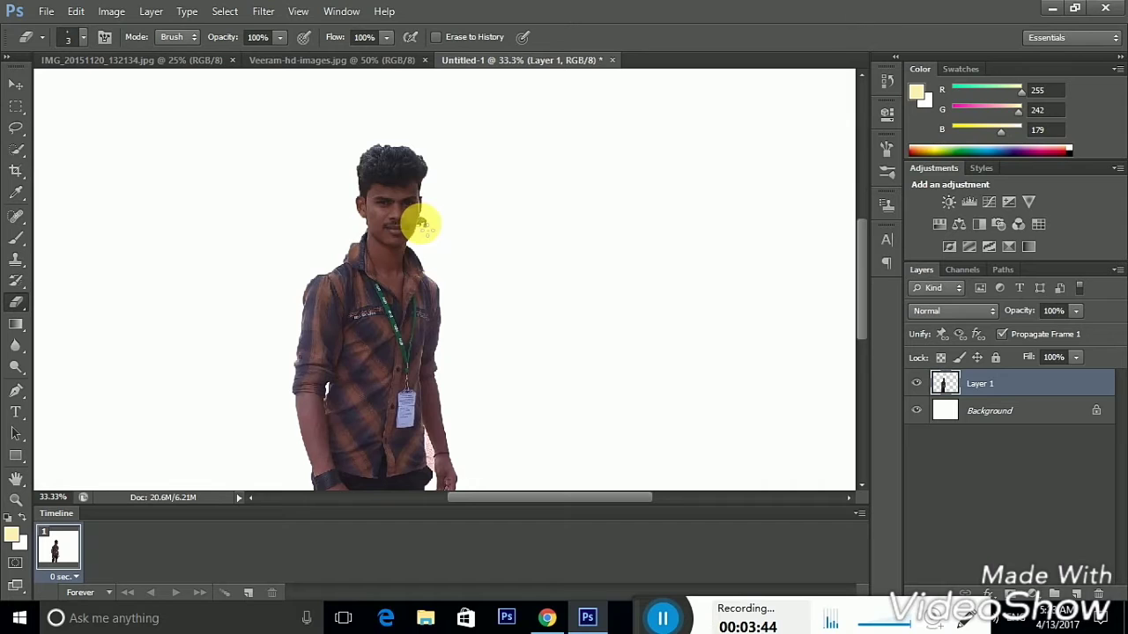
click(83, 37)
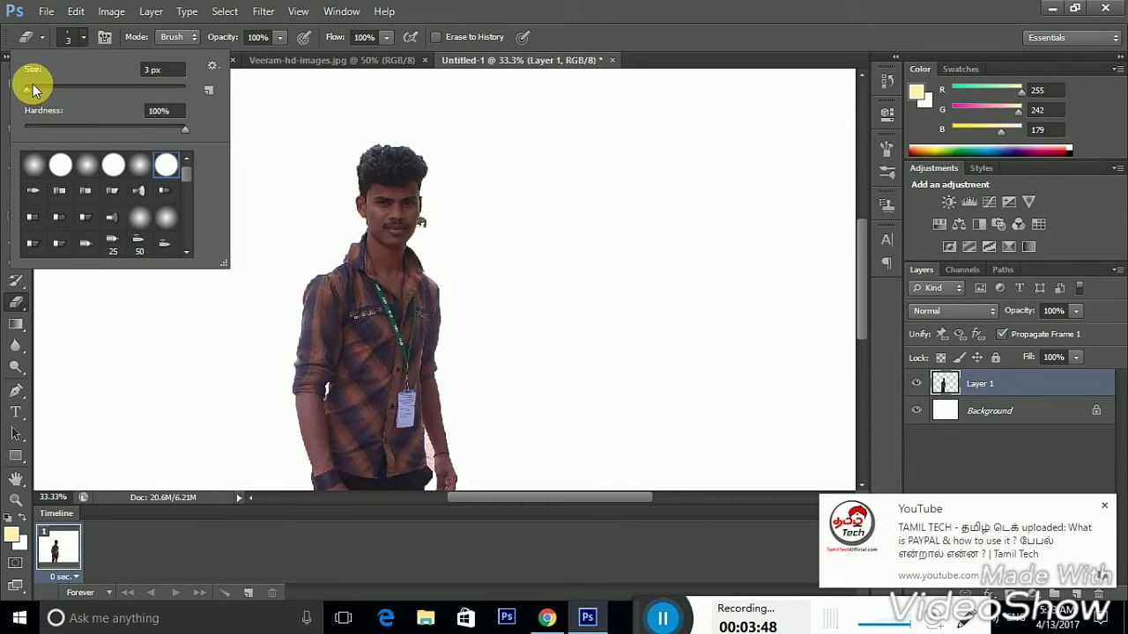
drag(33, 88, 37, 89)
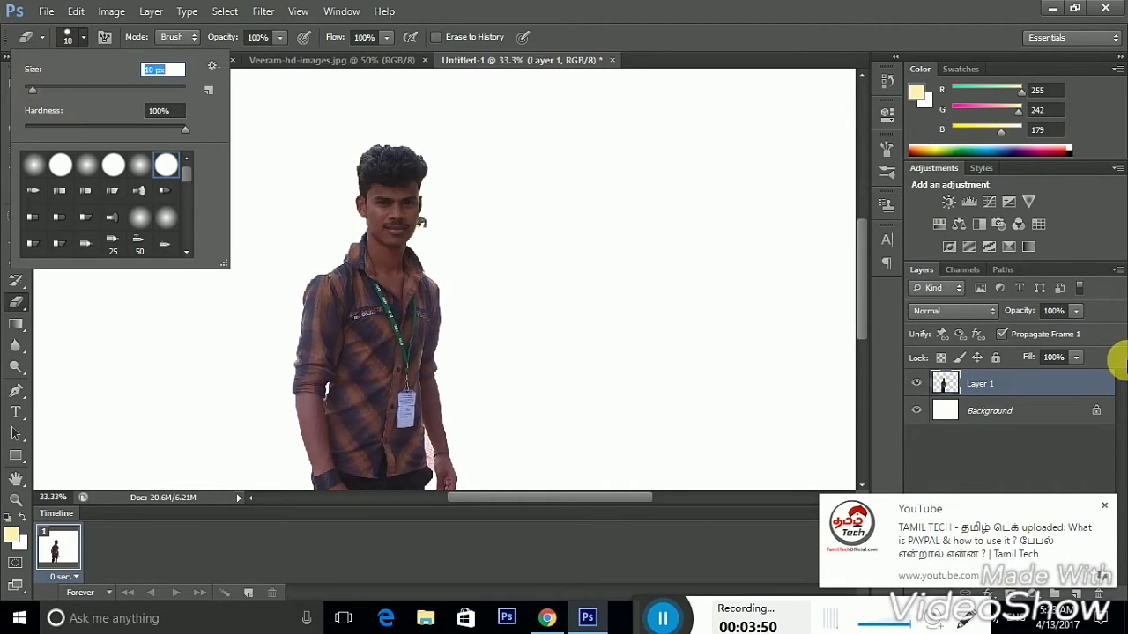
click(1105, 506)
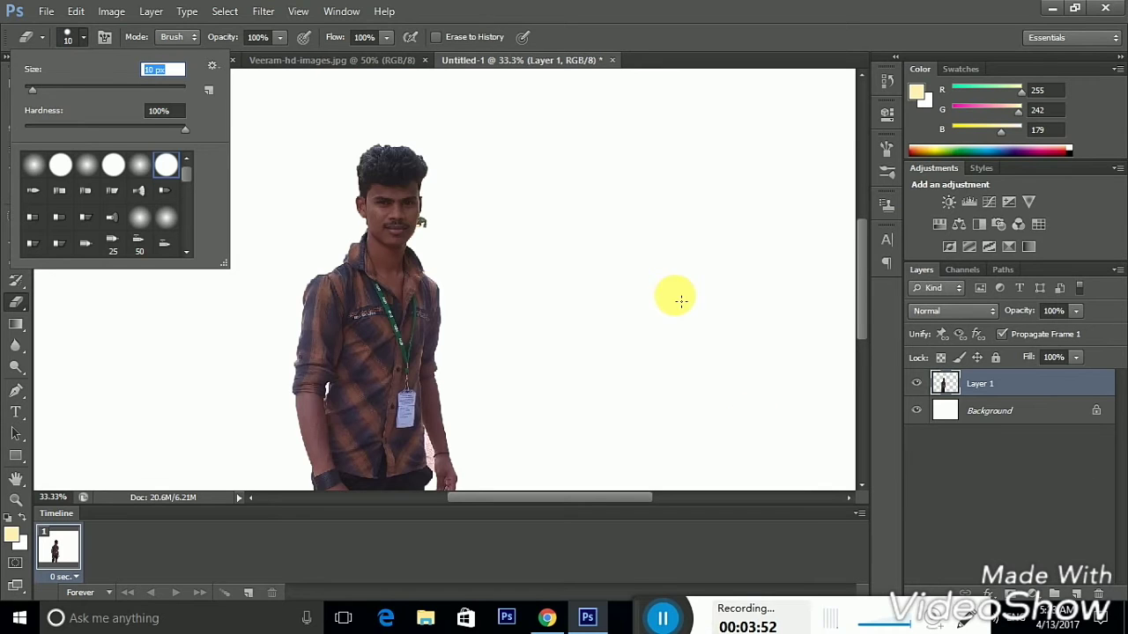
click(55, 86)
click(428, 229)
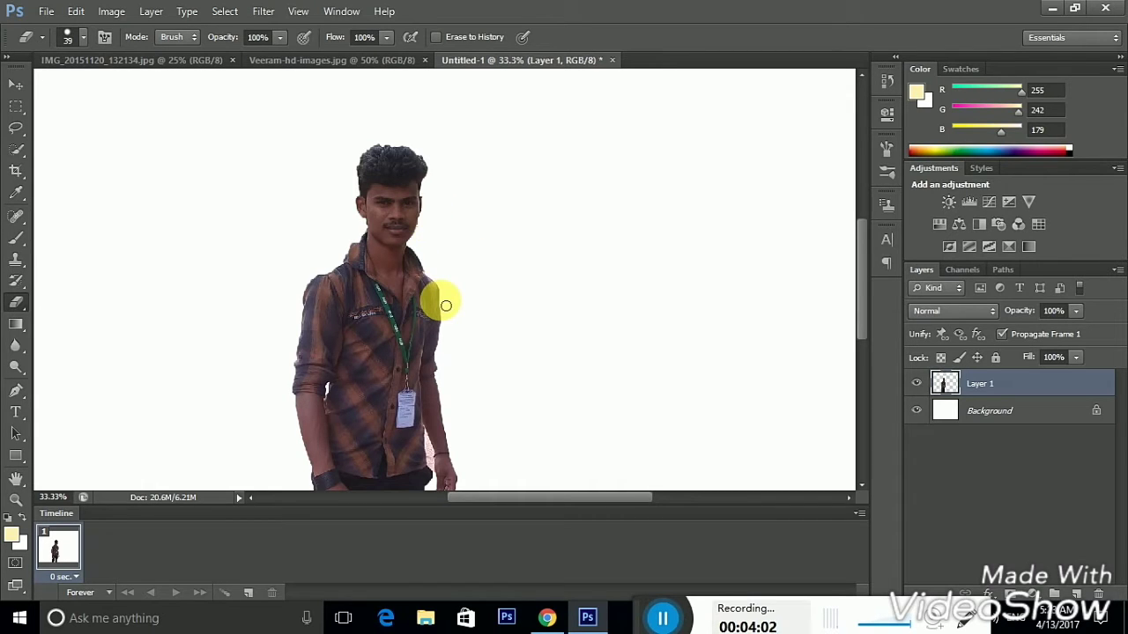
scroll(448, 308, up, 1)
scroll(443, 302, up, 2)
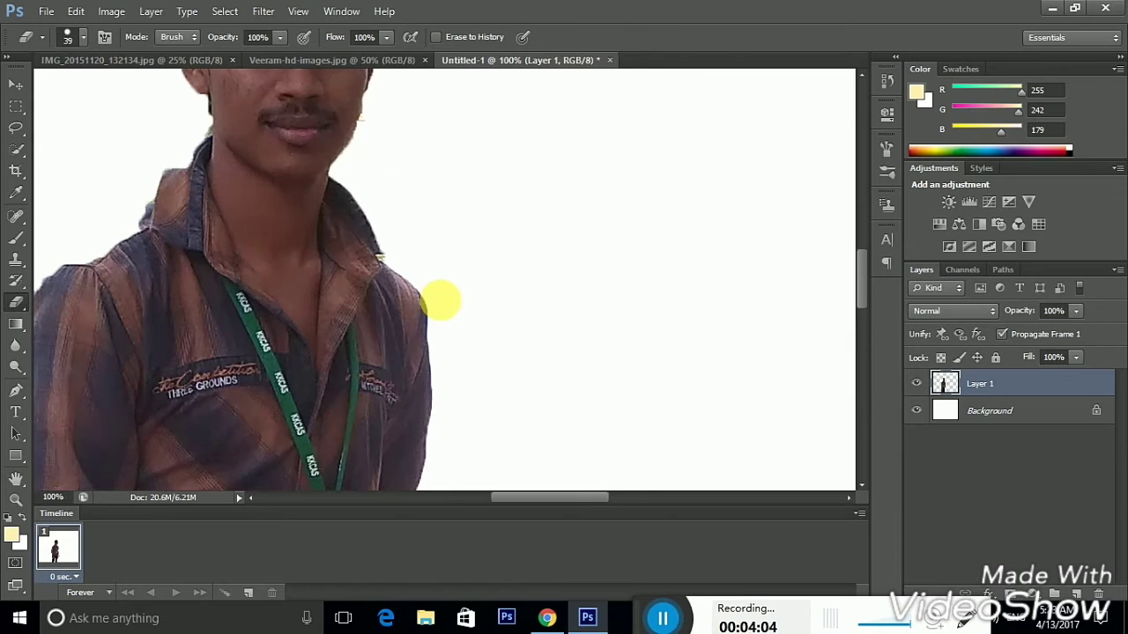
drag(858, 286, 863, 360)
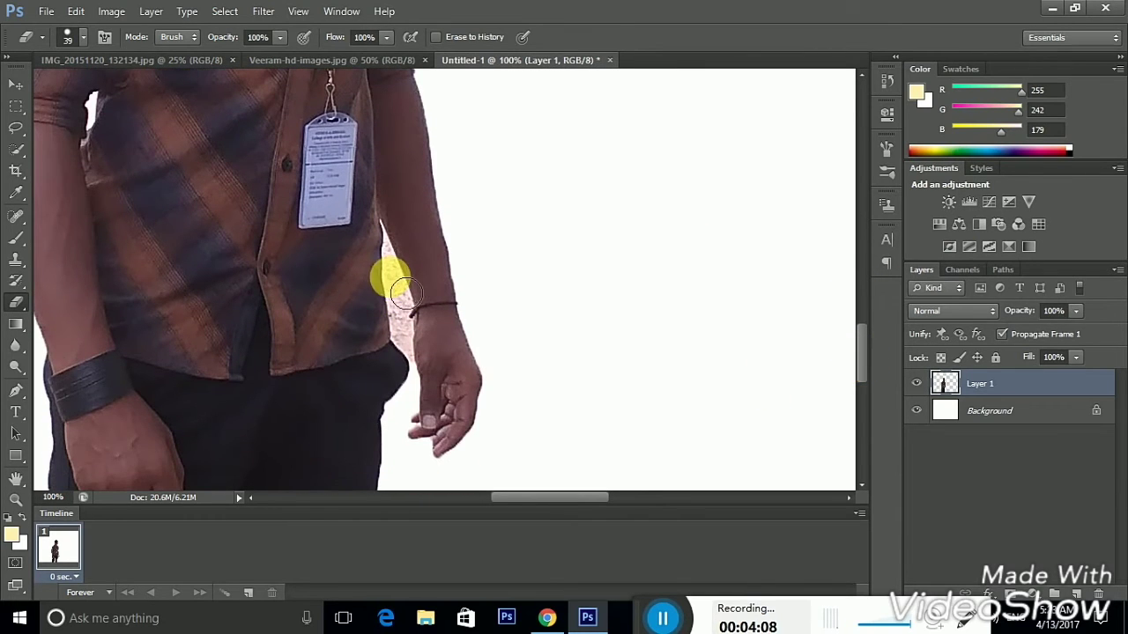
Step: Erase the pinkish fringe along the arm using a 32 px, then 24 px eraser
click(82, 39)
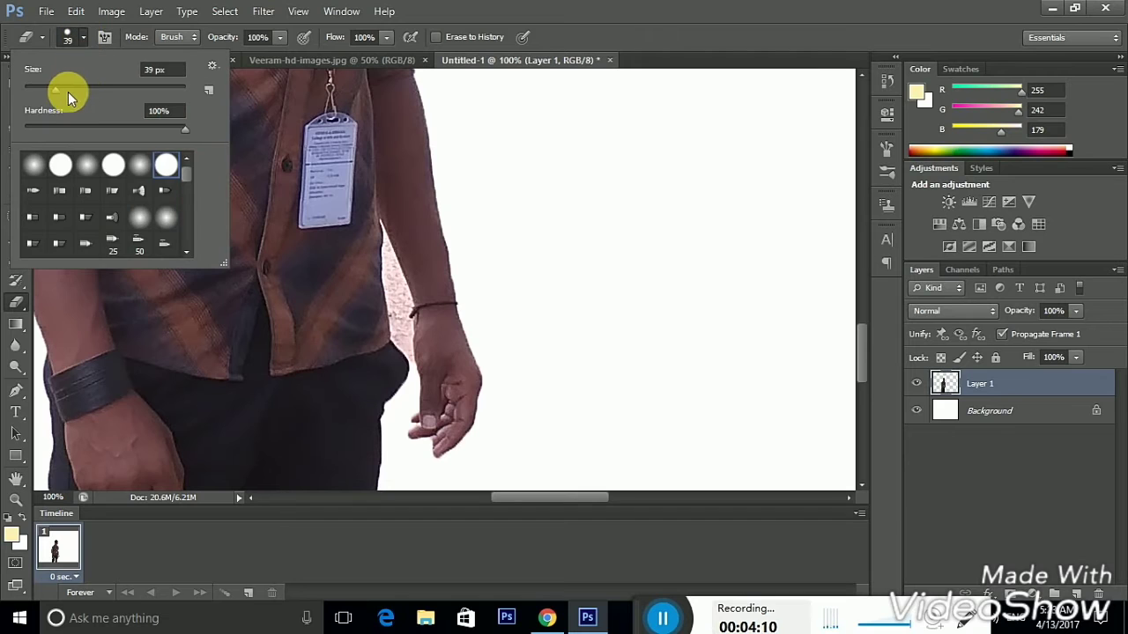
drag(57, 90, 49, 90)
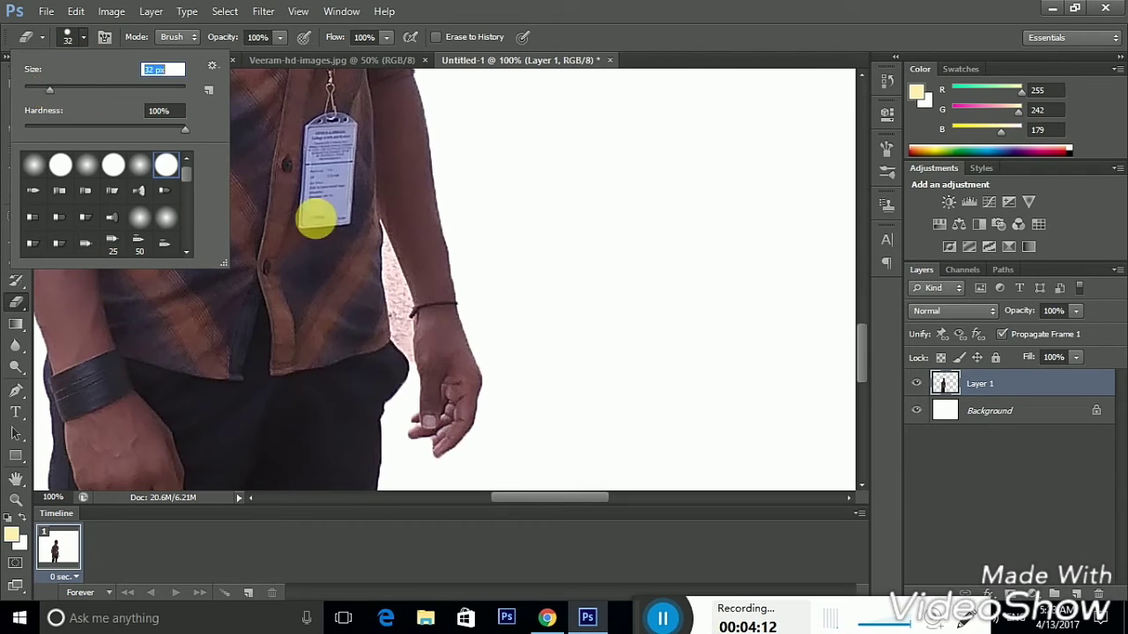
drag(396, 251, 408, 288)
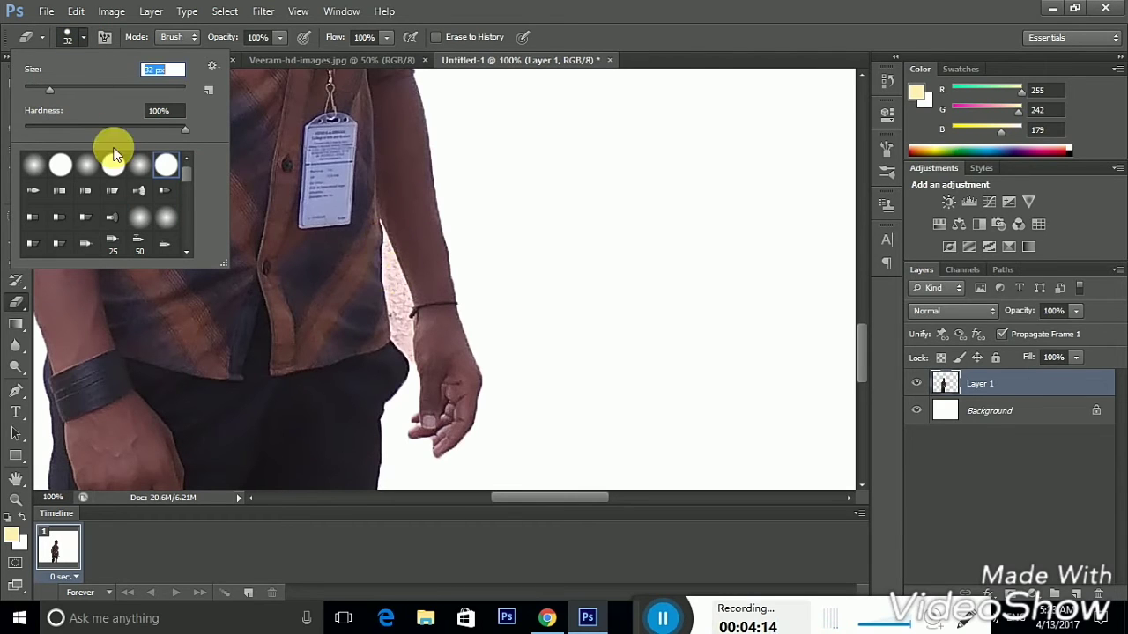
click(43, 92)
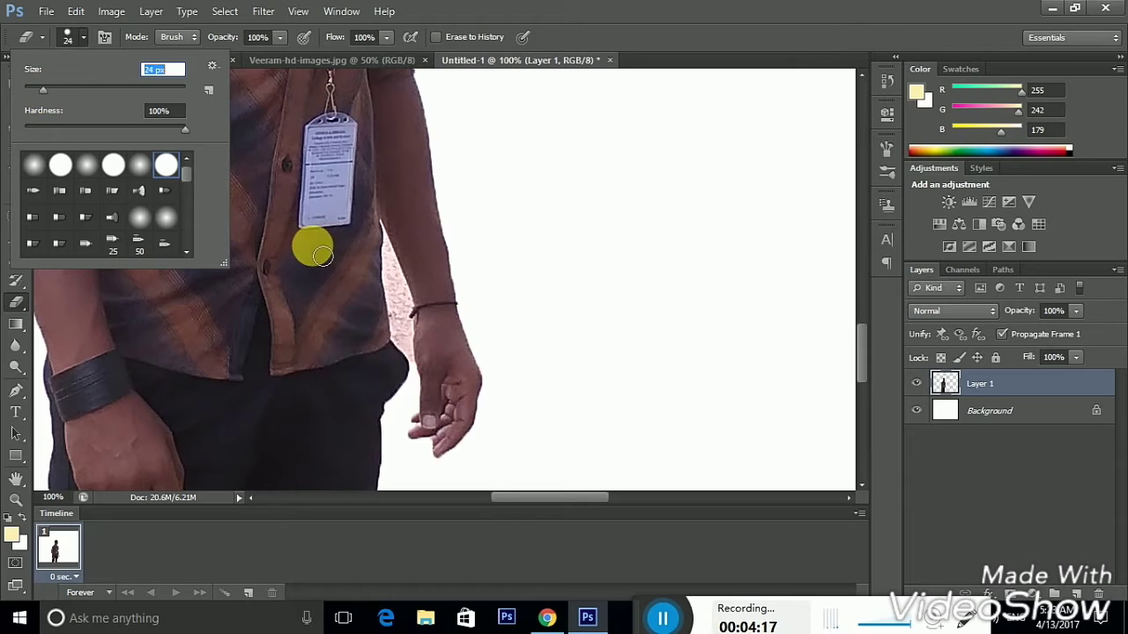
click(398, 271)
mouse_move(406, 304)
mouse_down()
mouse_move(415, 349)
mouse_move(396, 308)
mouse_move(401, 274)
mouse_up()
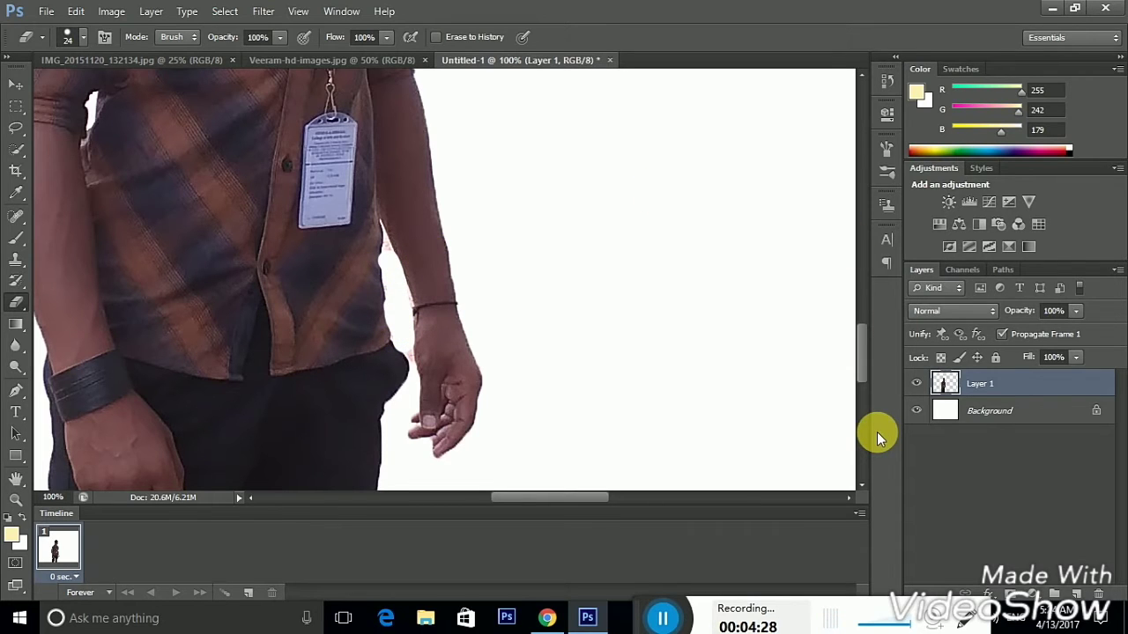
Step: Zoom out and shift the checked-shirt man slightly left of the canvas centre
key(ctrl+minus)
key(ctrl+minus)
key(ctrl+minus)
key(ctrl+minus)
key(ctrl+minus)
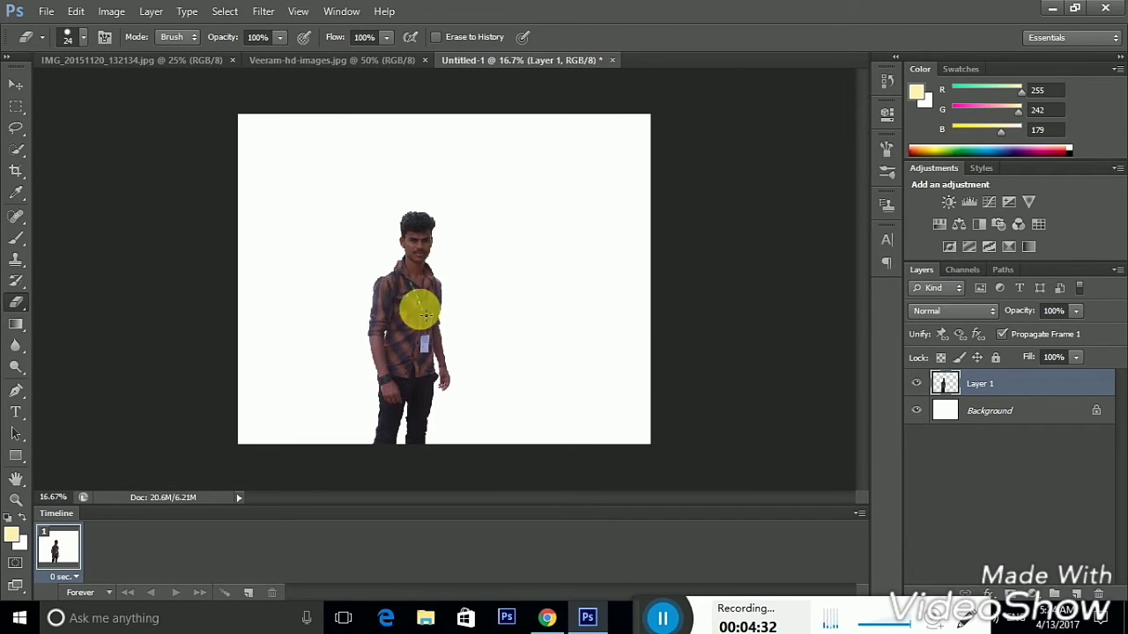
click(16, 84)
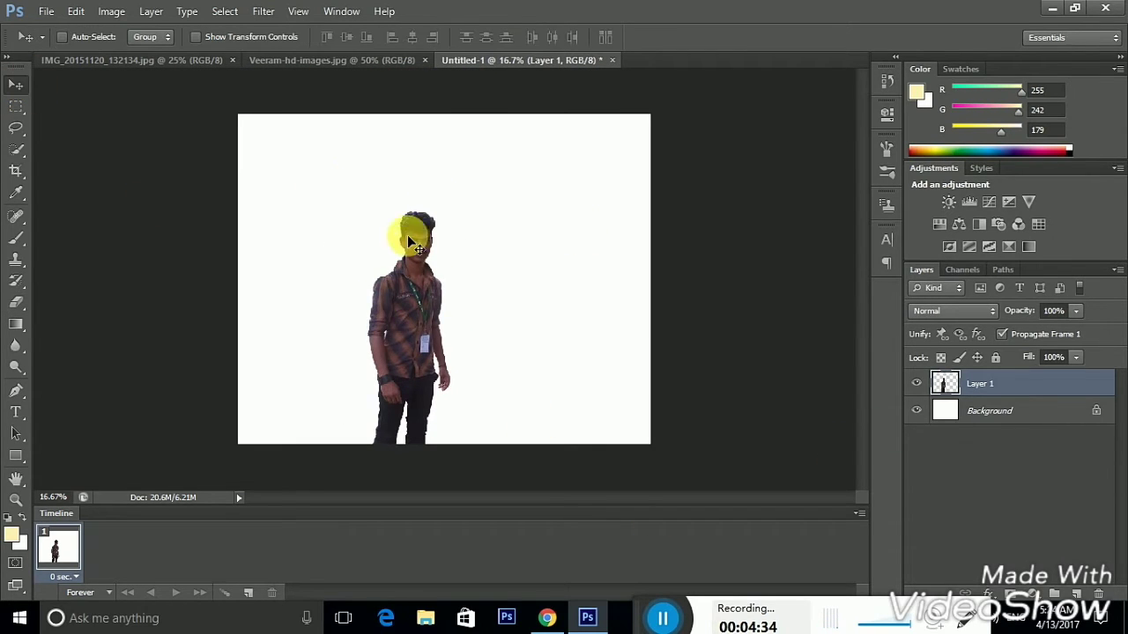
drag(402, 266, 336, 262)
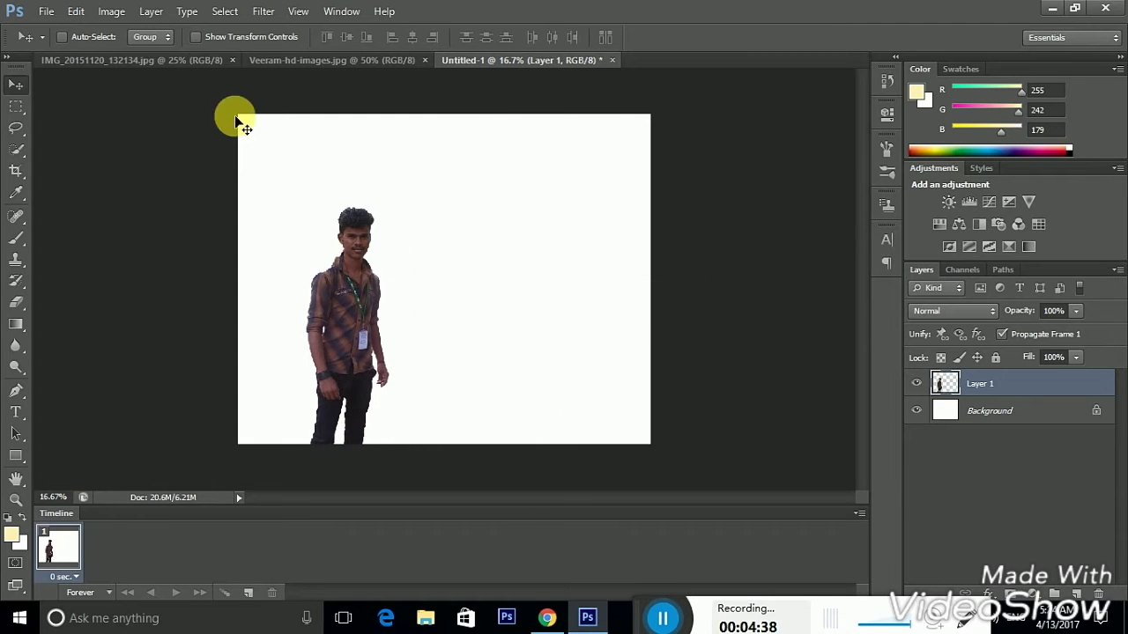
Step: Drag the selected man in white from the Veeram photo into Untitled-1 as Layer 2
click(349, 59)
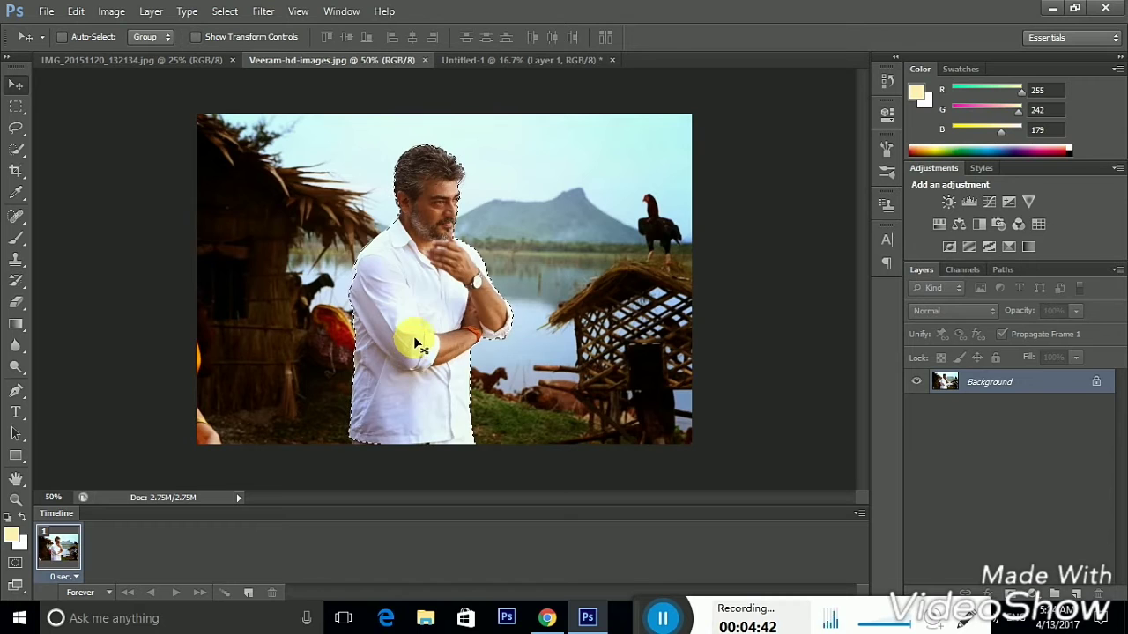
mouse_move(428, 302)
mouse_down()
mouse_move(448, 278)
mouse_move(473, 65)
mouse_move(440, 423)
mouse_move(432, 359)
mouse_move(449, 282)
mouse_up()
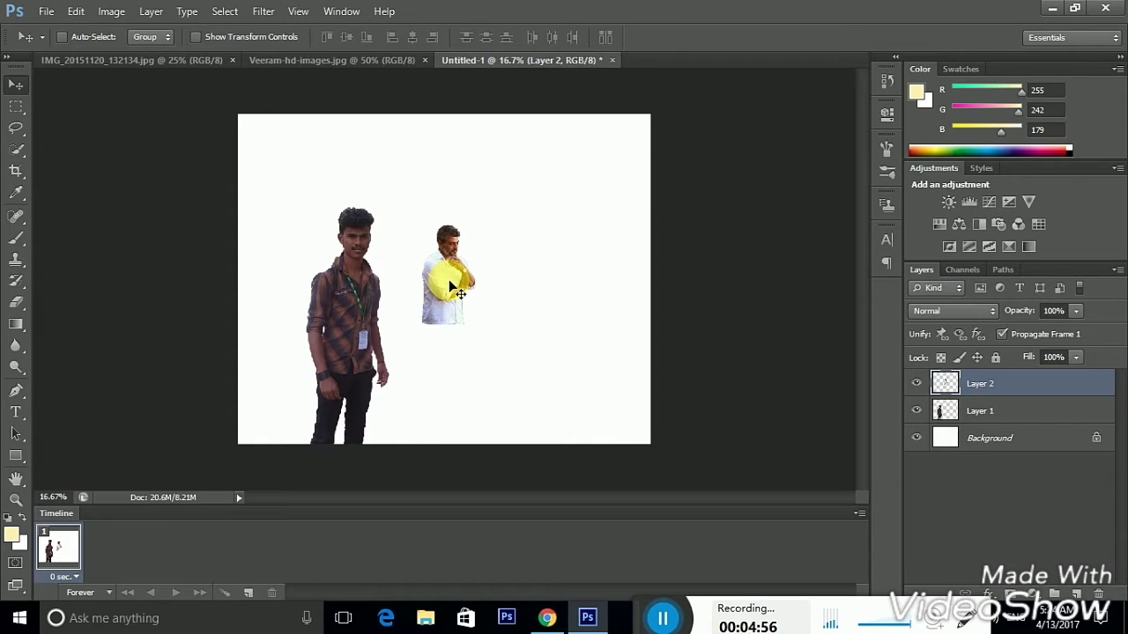
Step: Enlarge the white-shirt man to about 122.5% wide and taller, placing him beside the other man
key(ctrl+t)
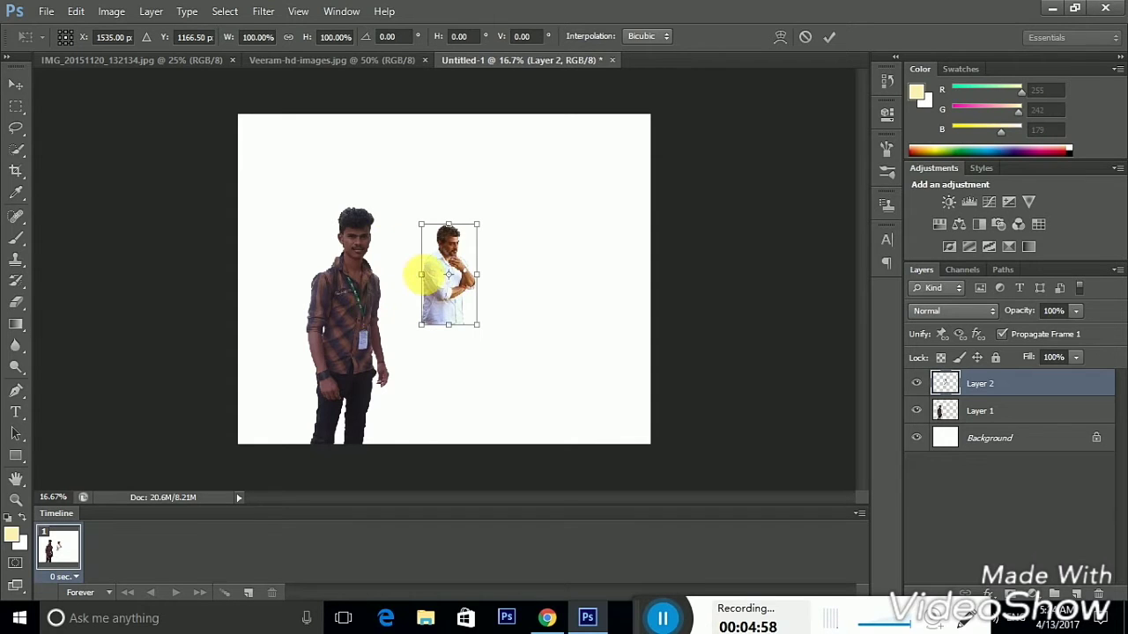
drag(428, 280, 416, 291)
drag(451, 328, 454, 373)
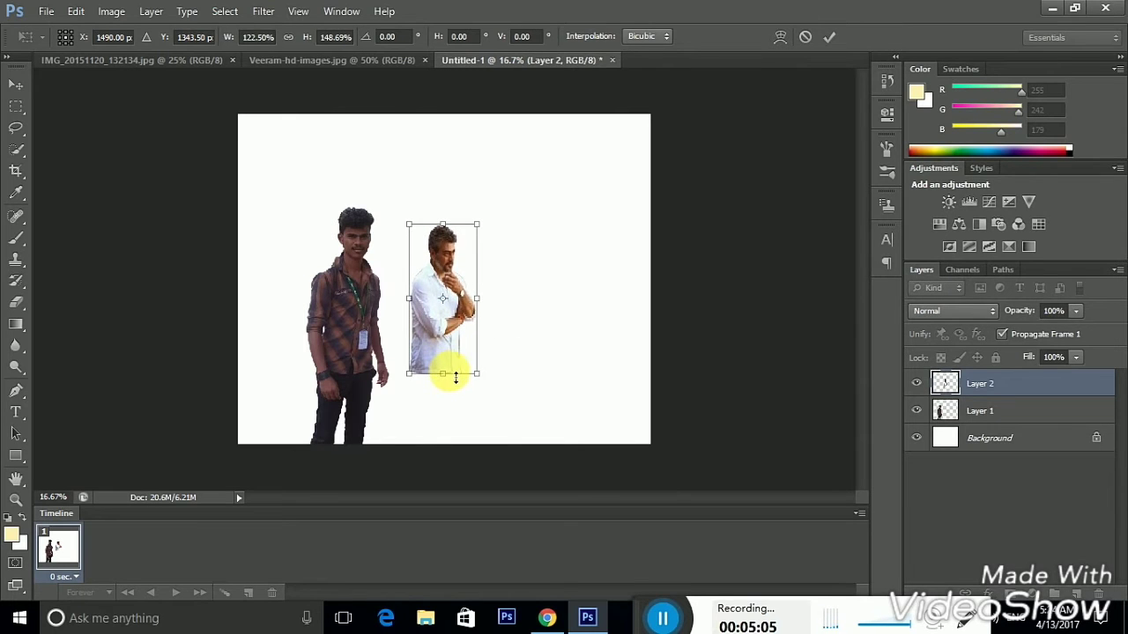
click(826, 37)
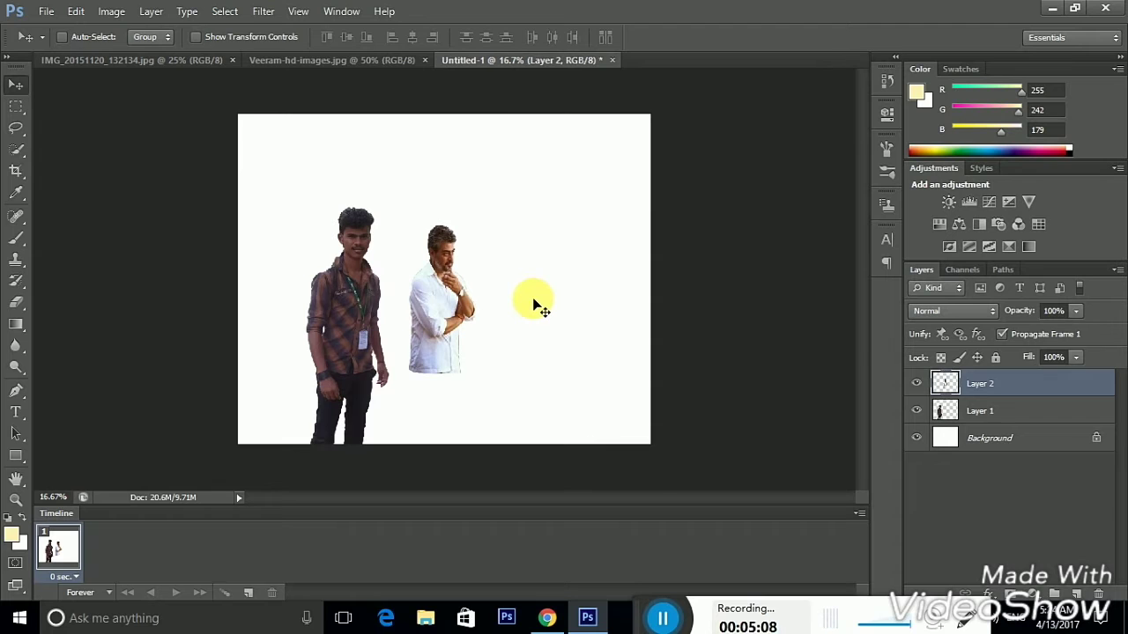
key(ctrl+plus)
key(ctrl+plus)
key(ctrl+plus)
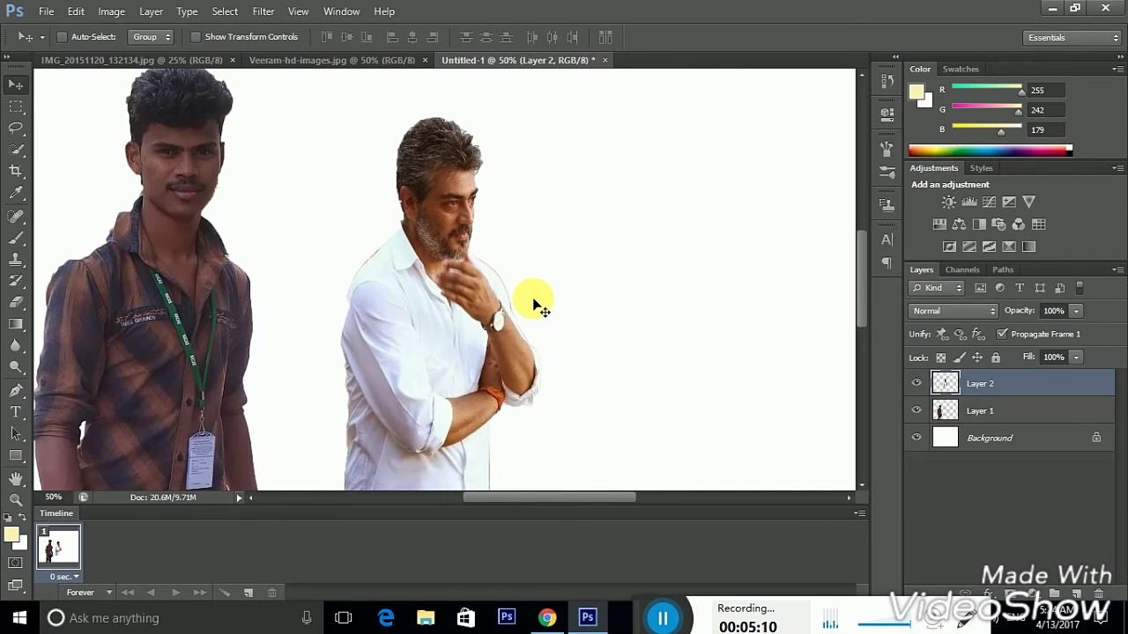
key(ctrl+minus)
key(ctrl+minus)
key(ctrl+minus)
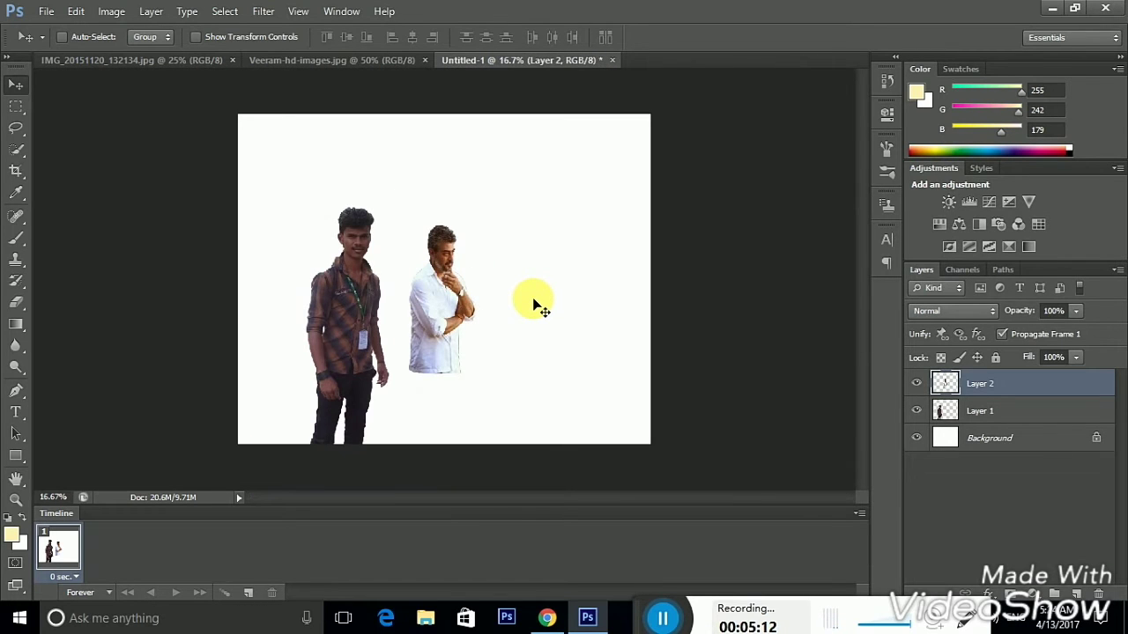
mouse_move(431, 324)
mouse_down()
mouse_move(398, 392)
mouse_move(374, 407)
mouse_up()
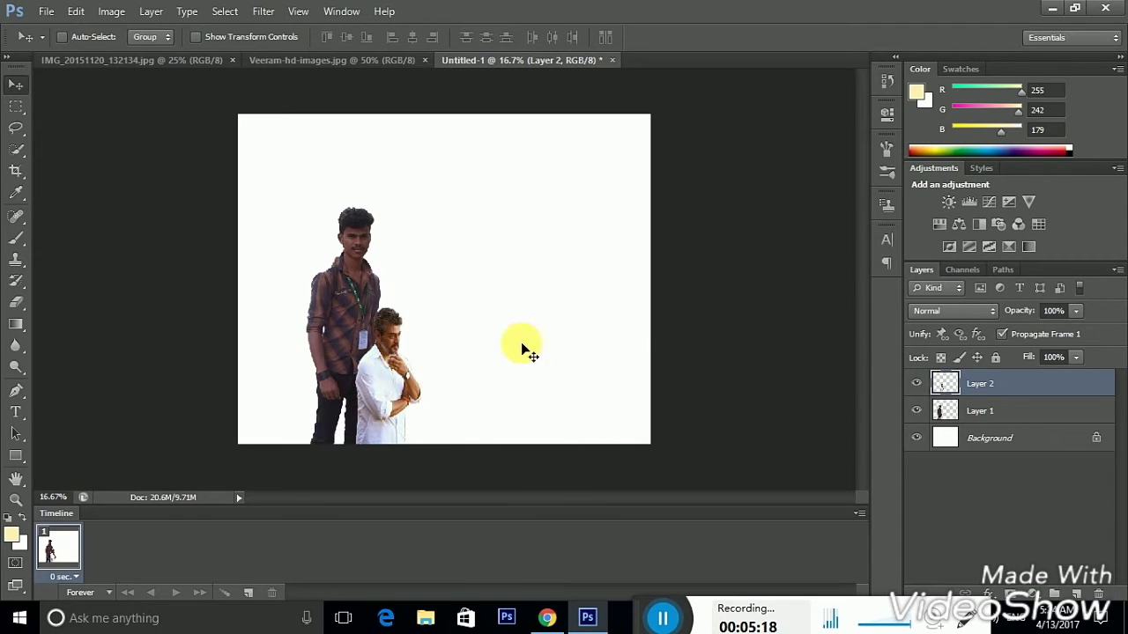
Step: Shrink the checked-shirt man on Layer 1 and stand him just right of the white-shirt man
click(1023, 418)
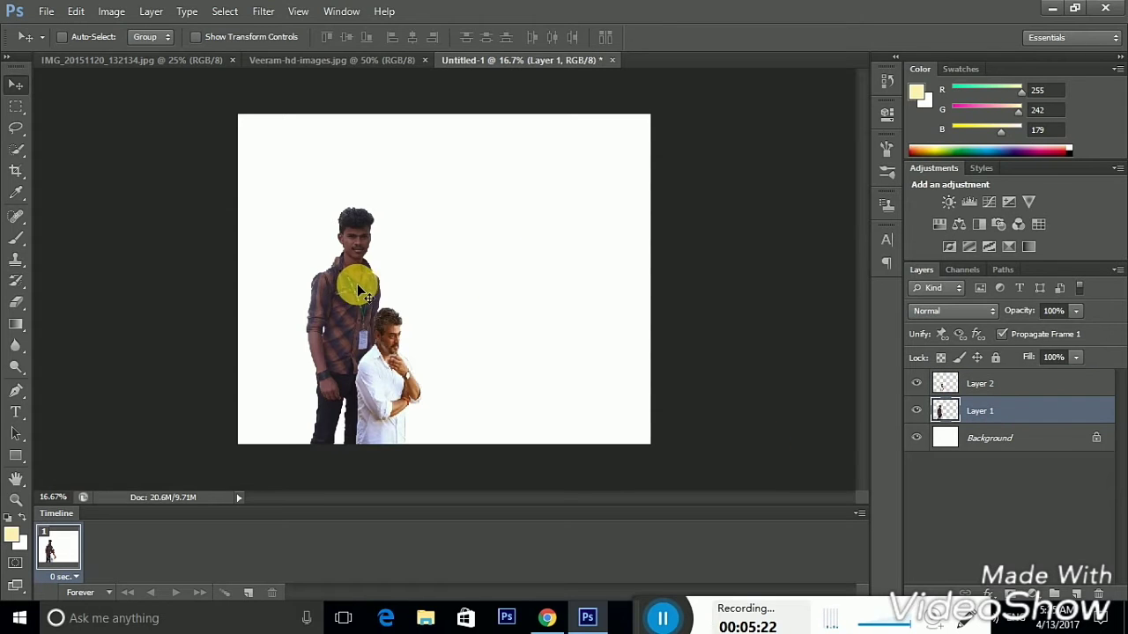
drag(361, 290, 487, 328)
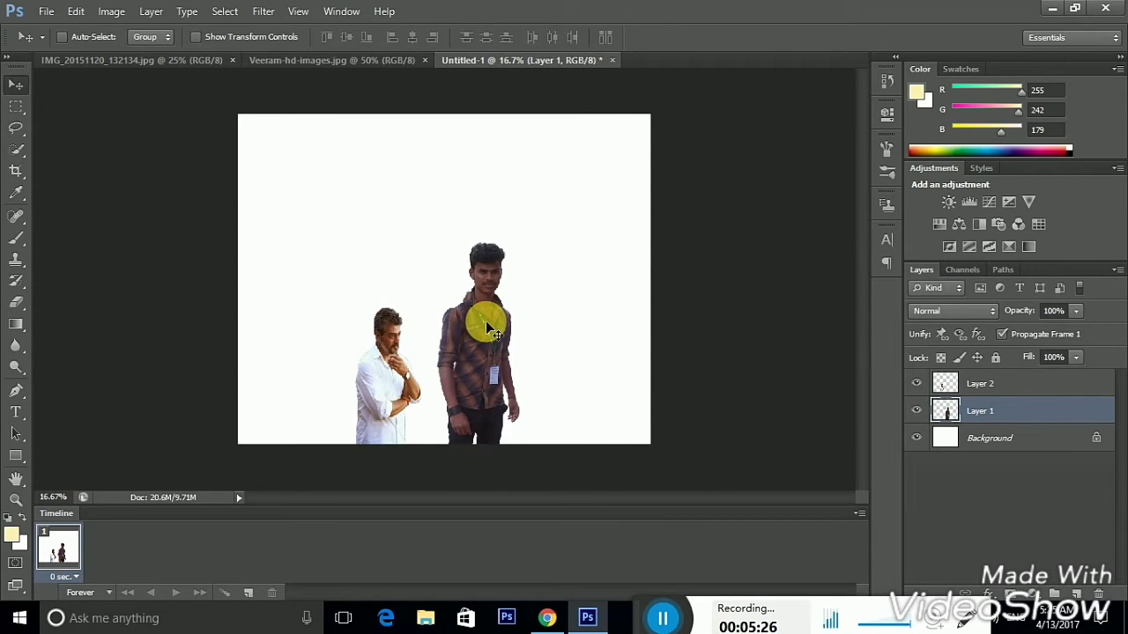
key(ctrl+t)
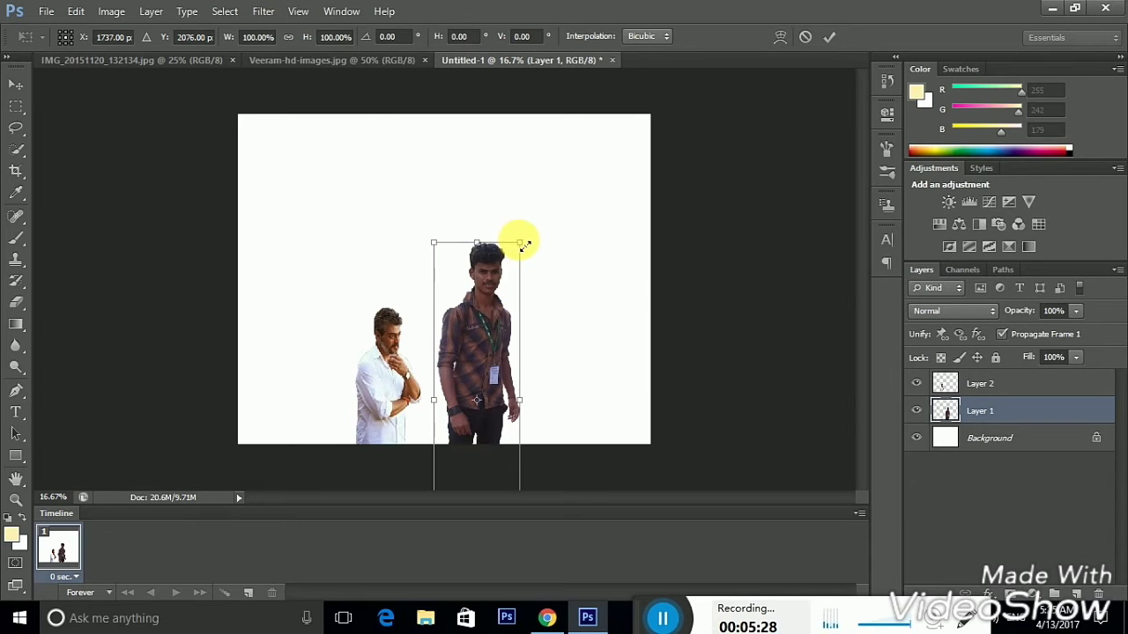
mouse_move(520, 243)
mouse_down()
mouse_move(492, 328)
mouse_move(498, 307)
mouse_up()
drag(478, 361, 492, 361)
click(829, 40)
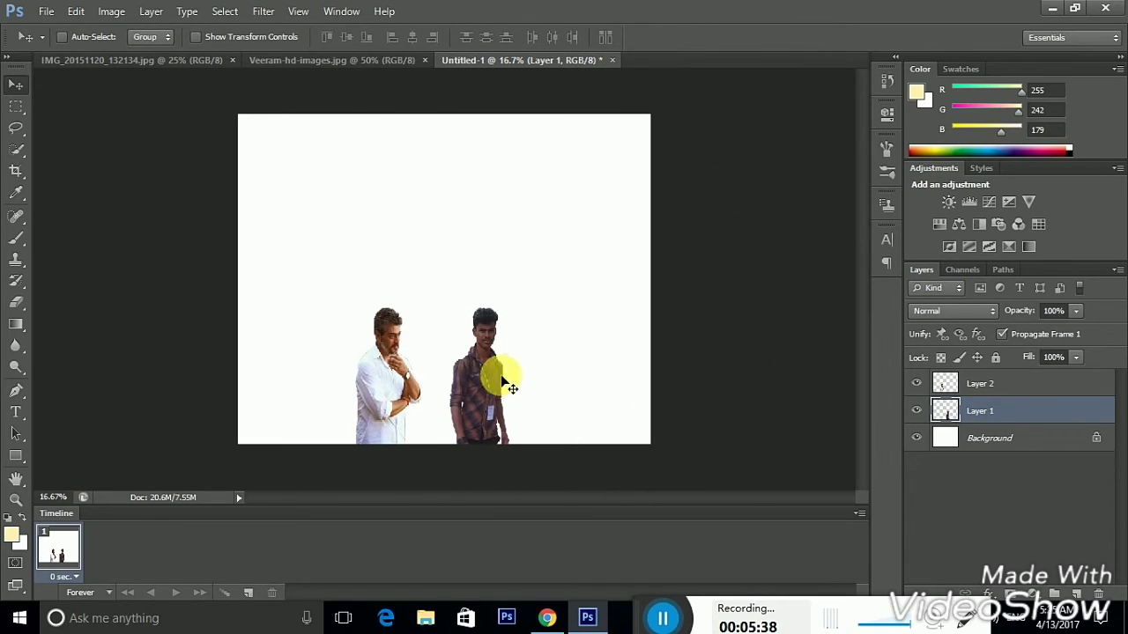
drag(485, 384, 430, 390)
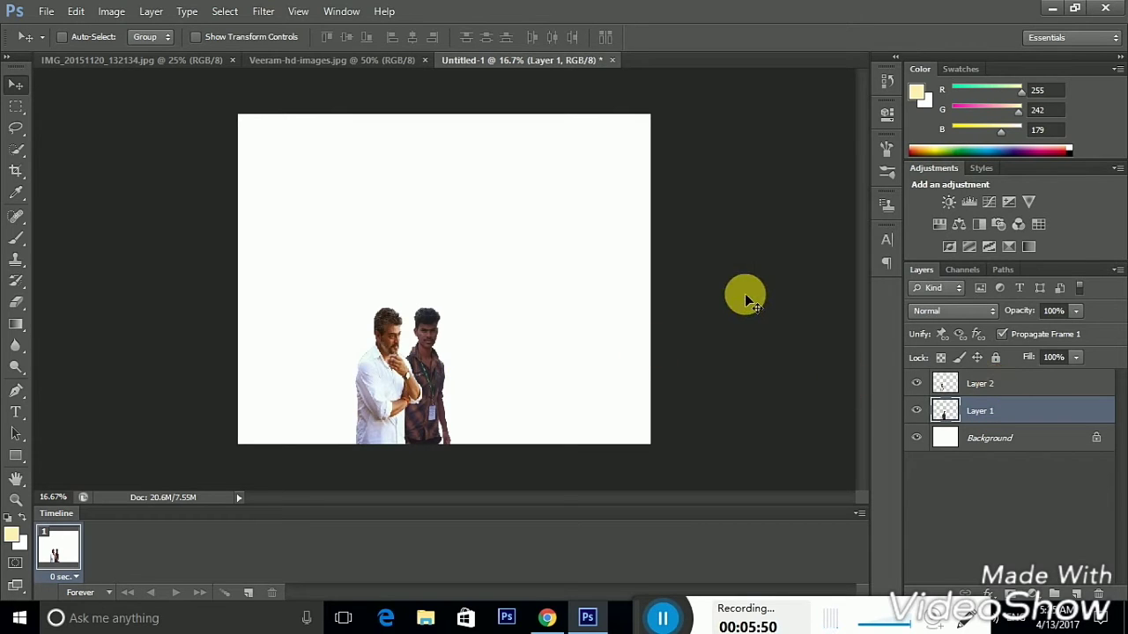
key(ctrl+plus)
key(ctrl+plus)
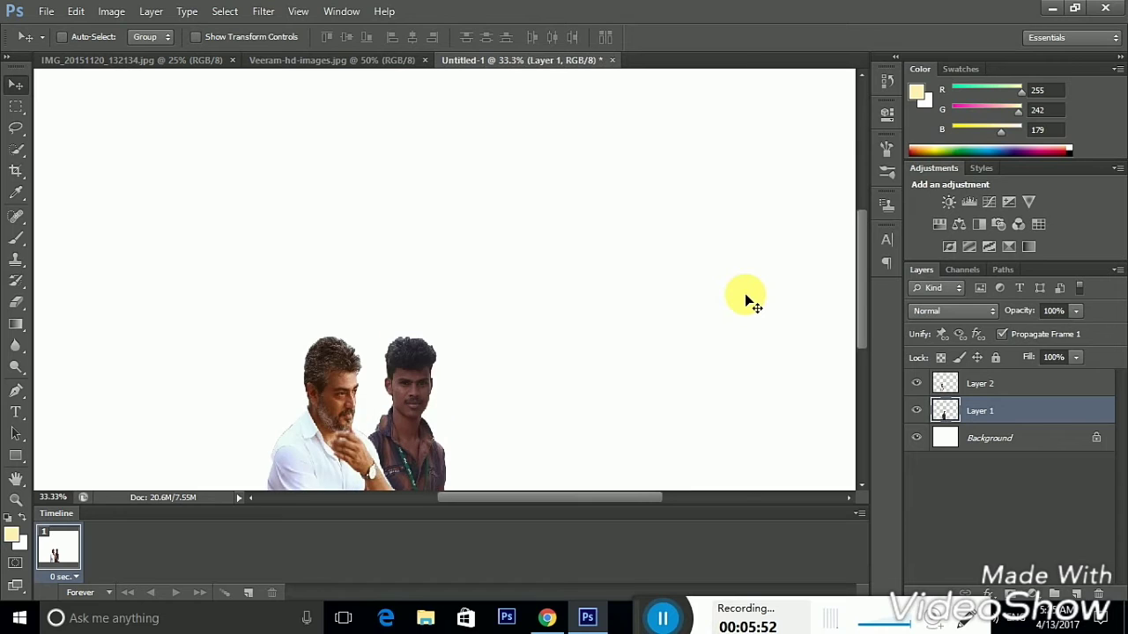
mouse_move(861, 280)
mouse_down()
mouse_move(859, 353)
mouse_move(864, 214)
mouse_move(885, 390)
mouse_move(877, 365)
mouse_up()
key(ctrl+minus)
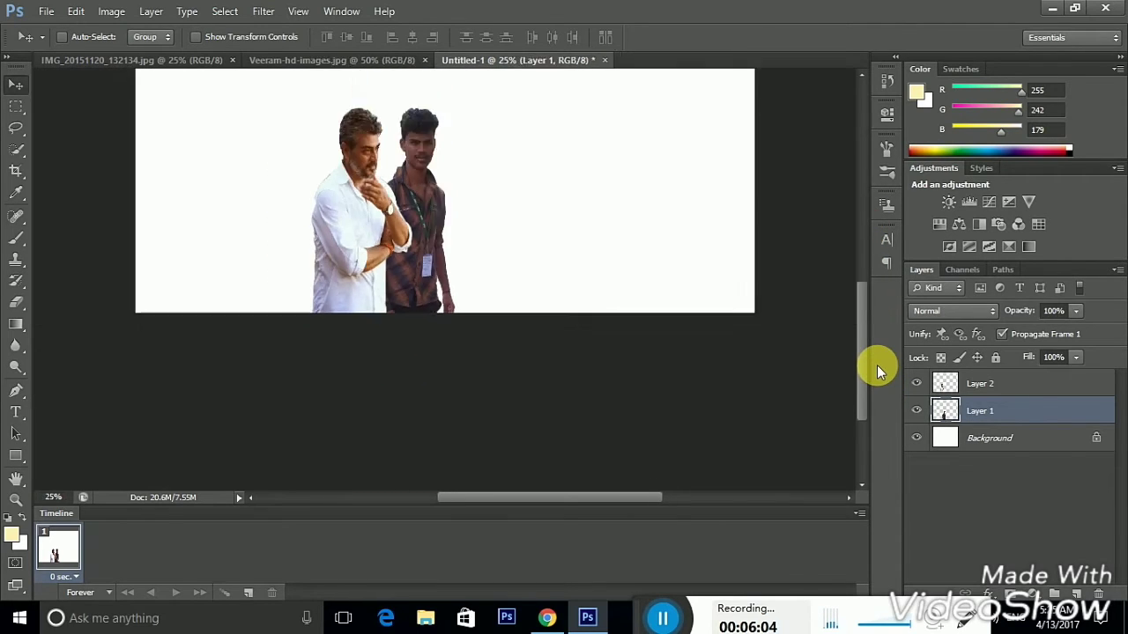
key(ctrl+minus)
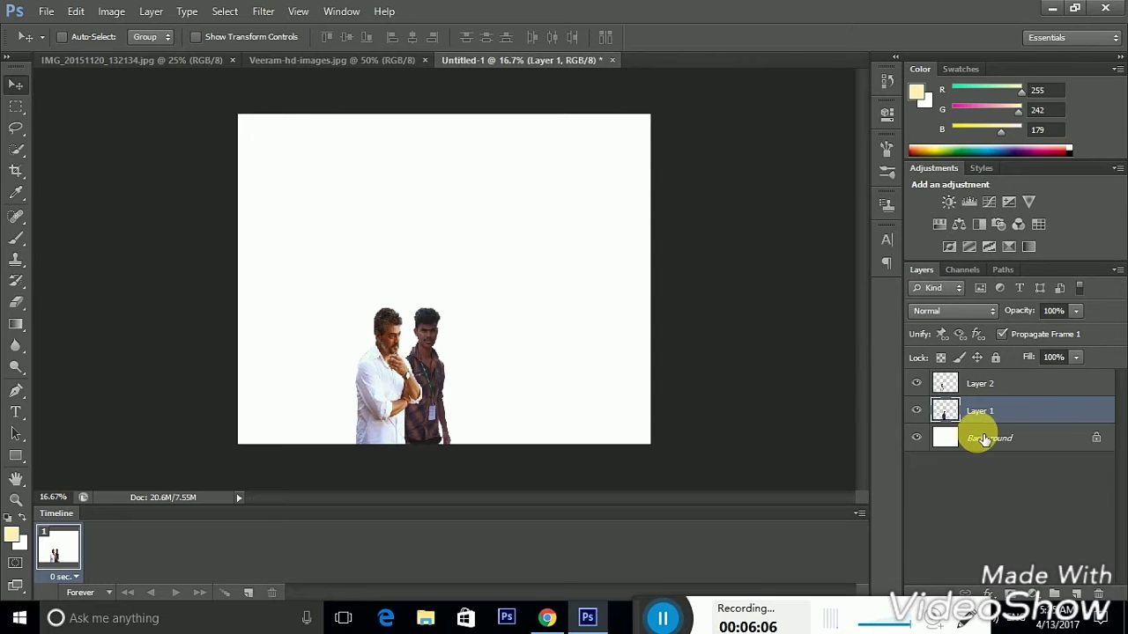
Step: With the Background layer selected, set the foreground colour to pale yellow #fce264
click(984, 440)
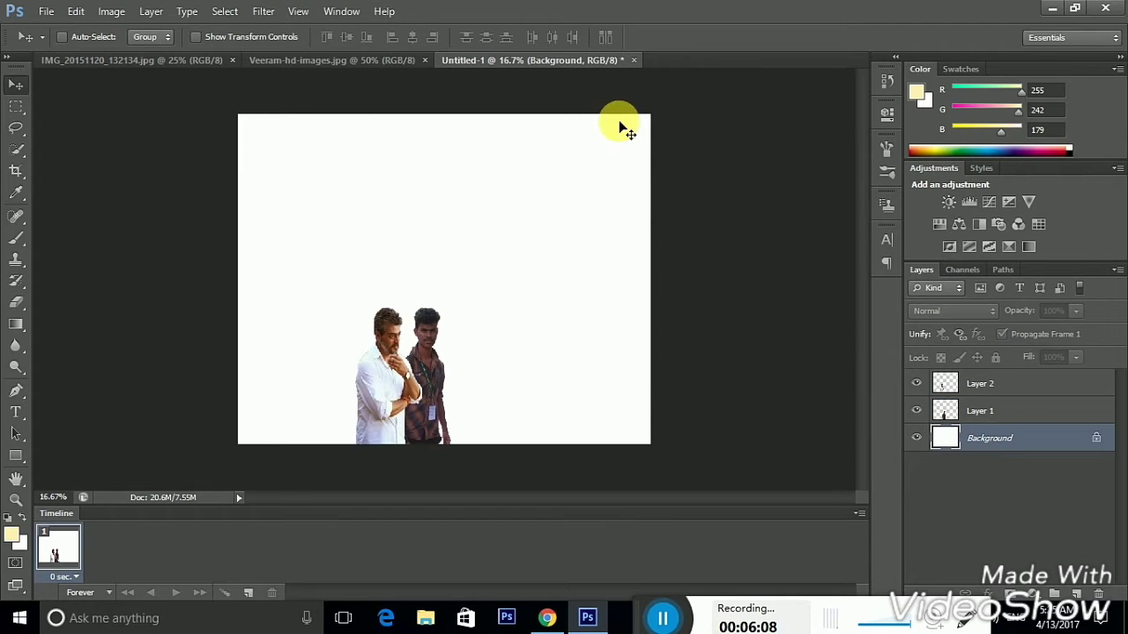
click(45, 11)
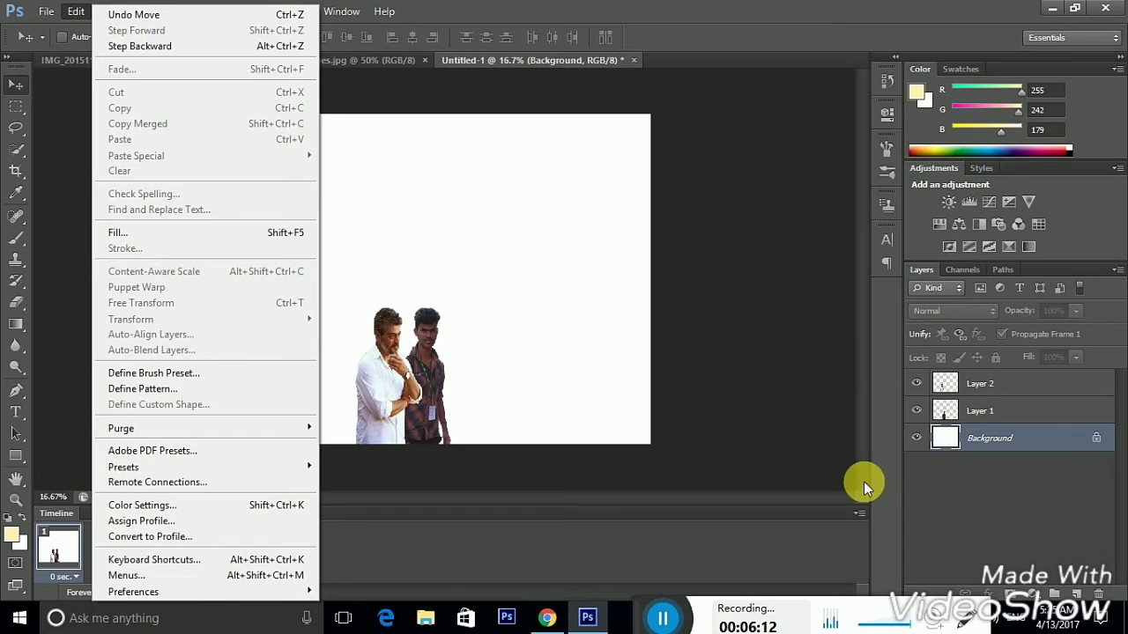
click(800, 416)
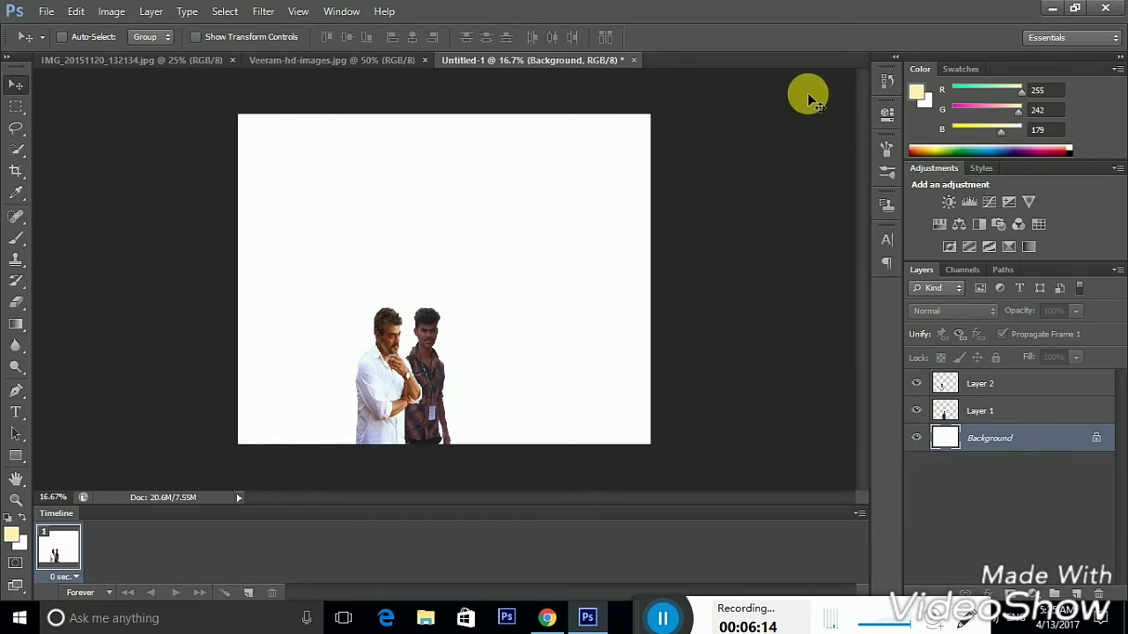
click(918, 90)
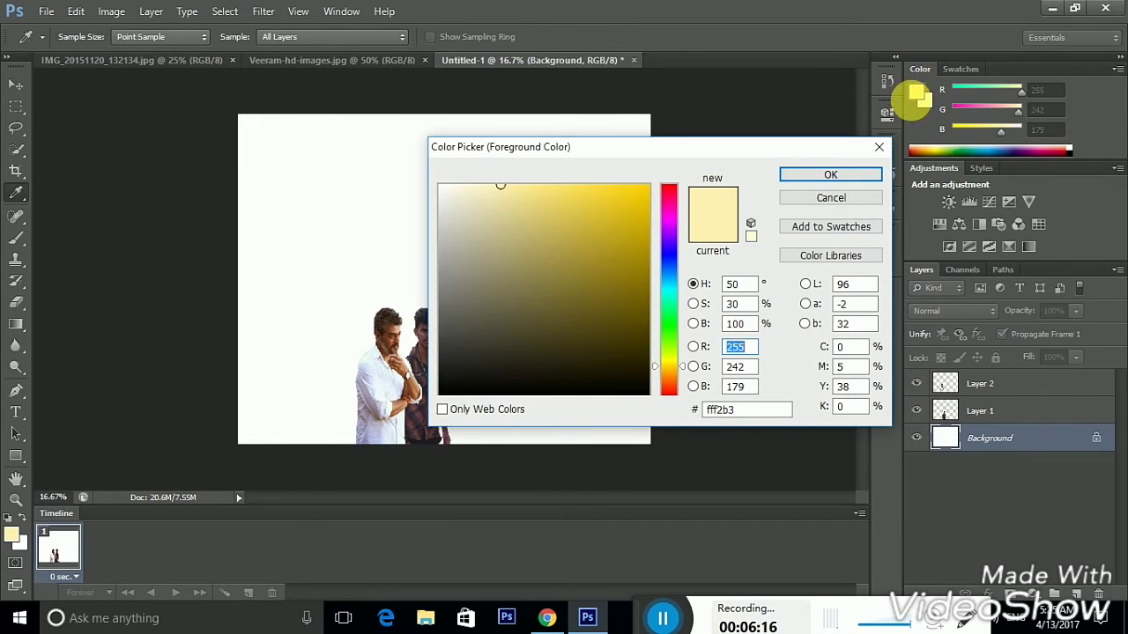
click(567, 187)
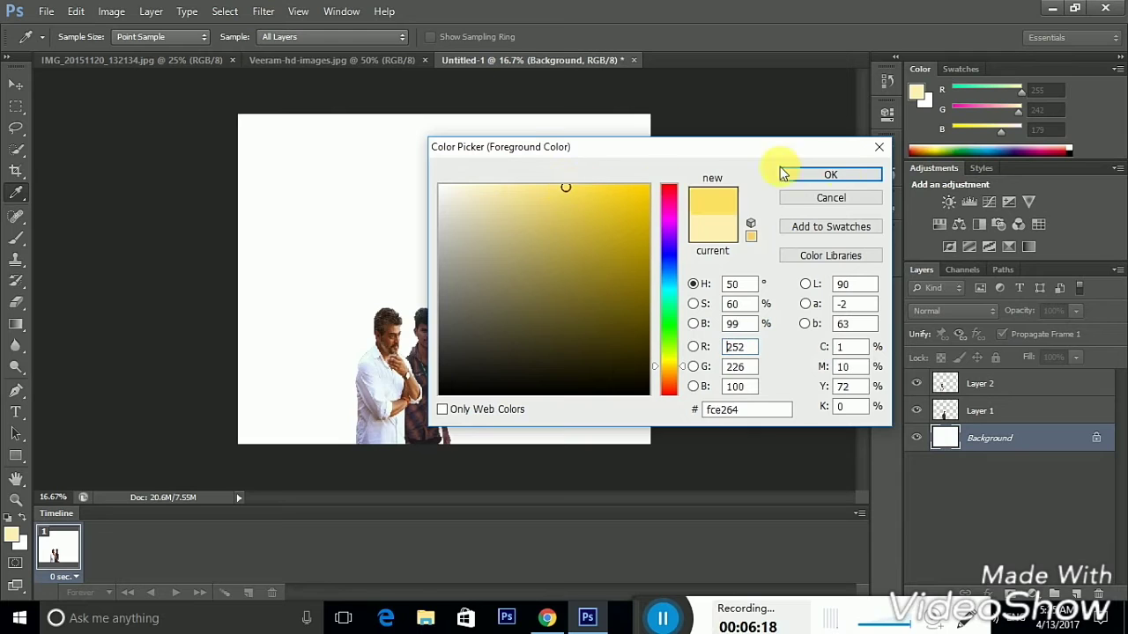
click(862, 174)
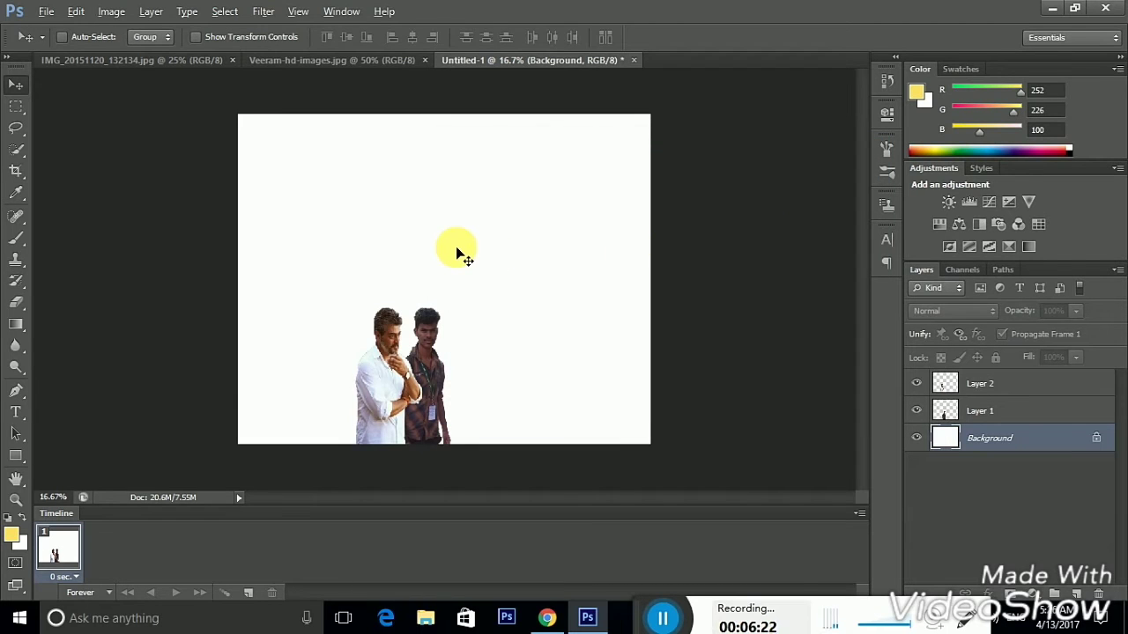
Step: Fill the Background layer with the yellow and dismiss the locked-layer error
key(alt+BackSpace)
mouse_move(440, 328)
mouse_down()
mouse_move(471, 389)
mouse_move(292, 151)
mouse_up()
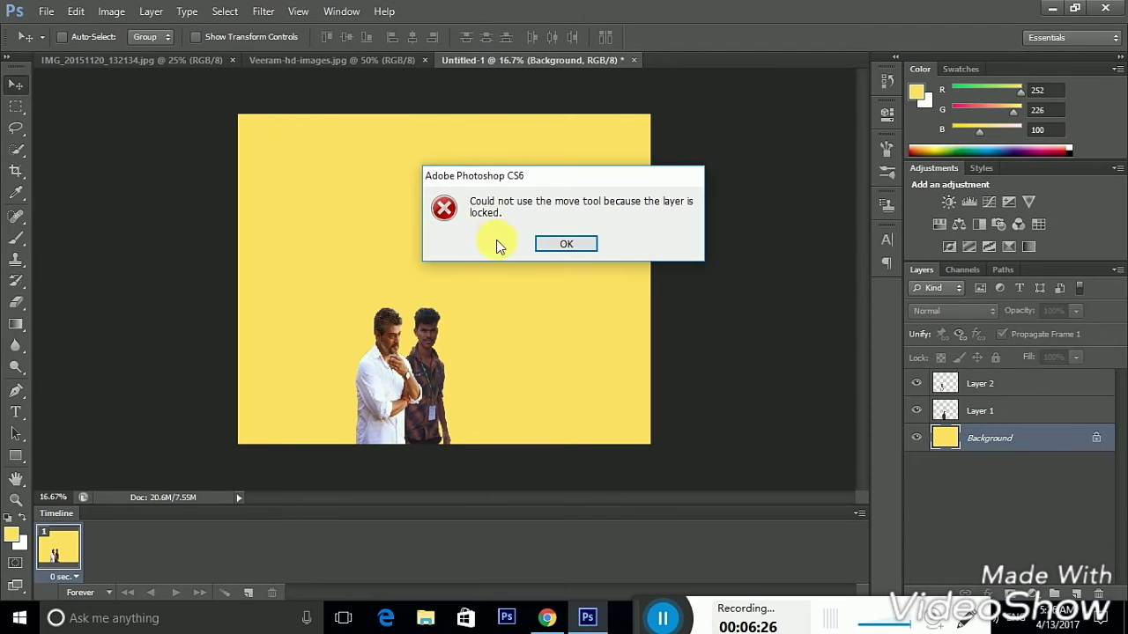
click(591, 247)
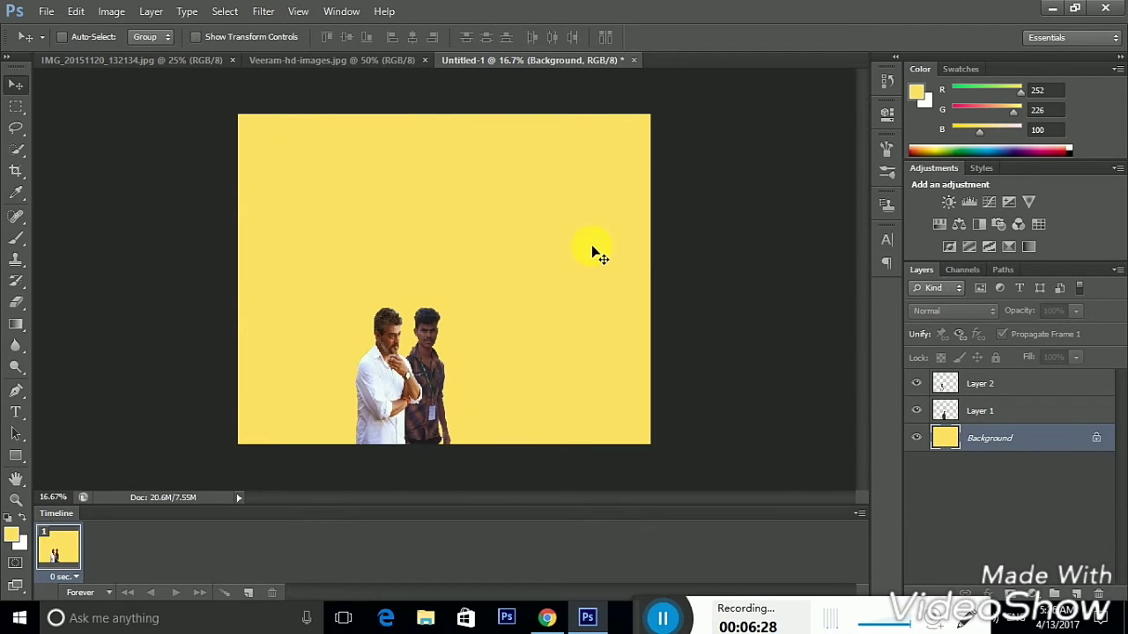
Step: Crop the canvas to a small square framing the two men, repositioning the image inside
click(16, 107)
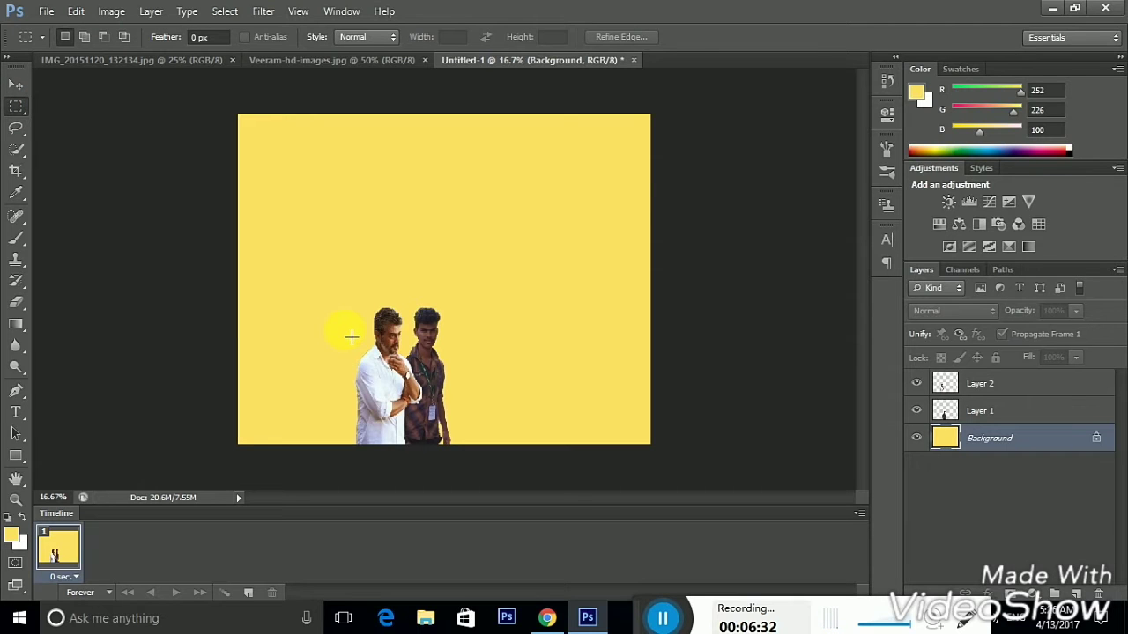
click(16, 171)
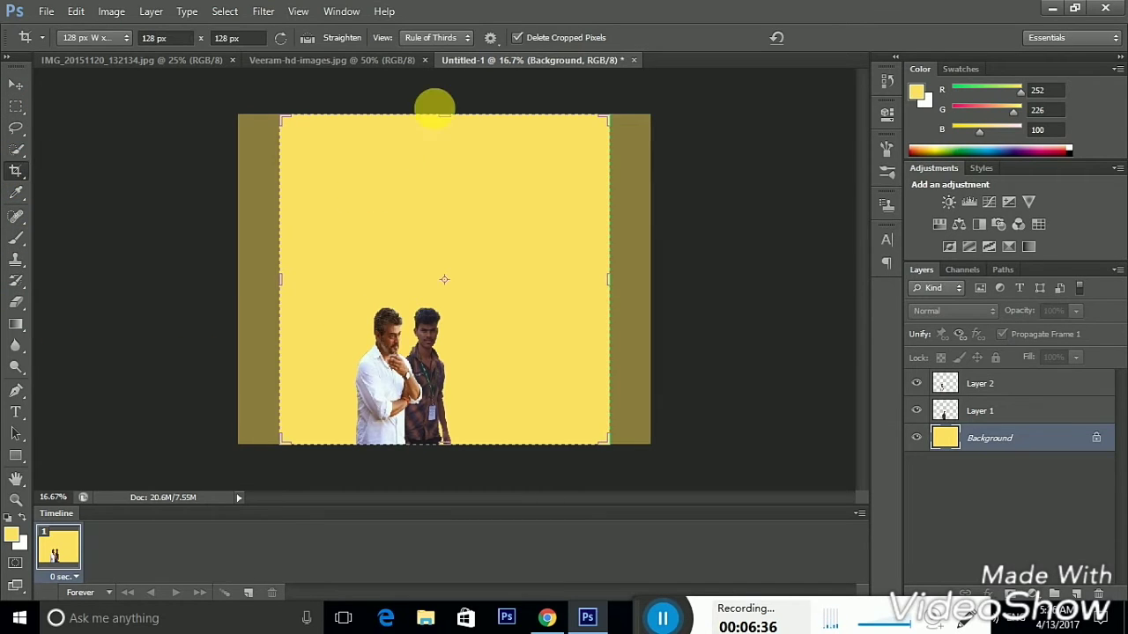
drag(449, 124, 437, 184)
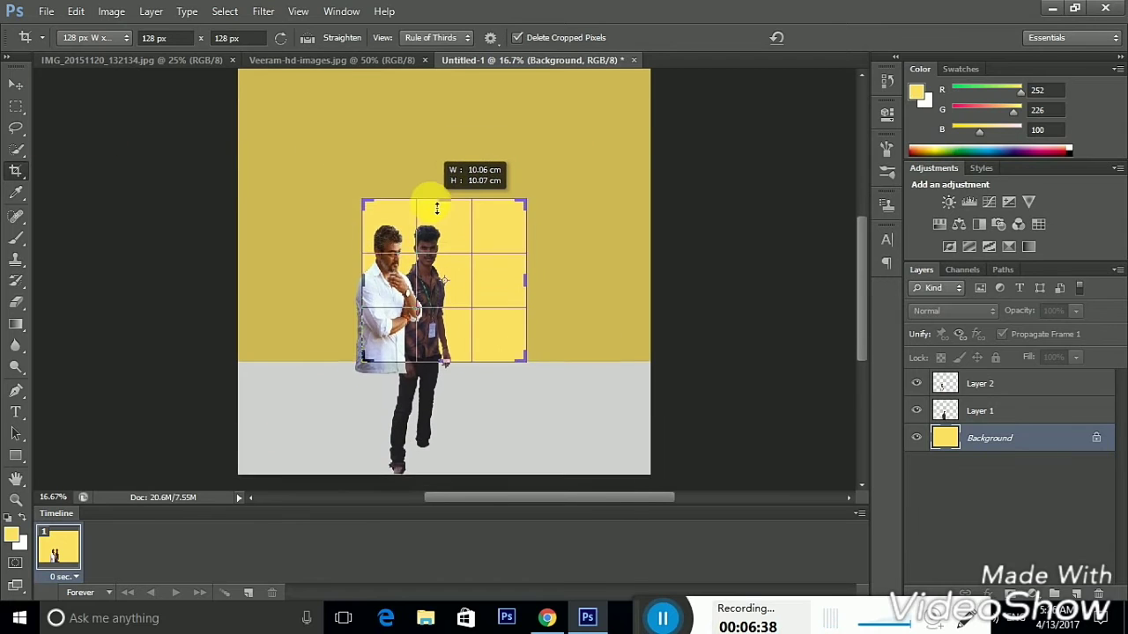
mouse_move(439, 294)
mouse_down()
mouse_move(430, 313)
mouse_move(468, 322)
mouse_up()
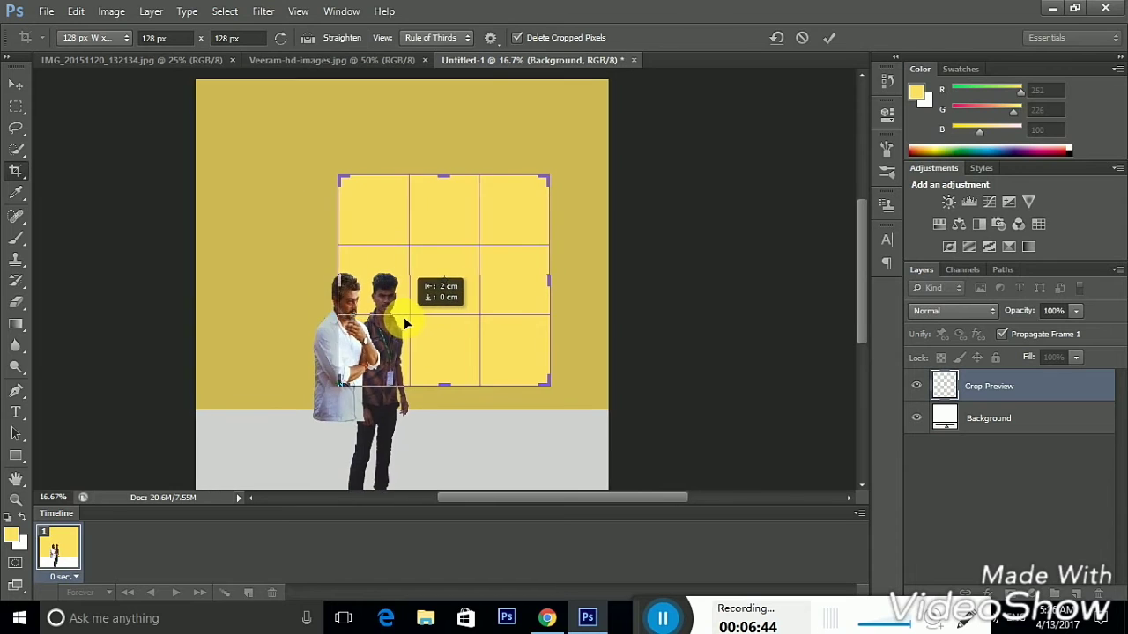
mouse_move(467, 317)
mouse_down()
mouse_move(464, 290)
mouse_move(466, 305)
mouse_up()
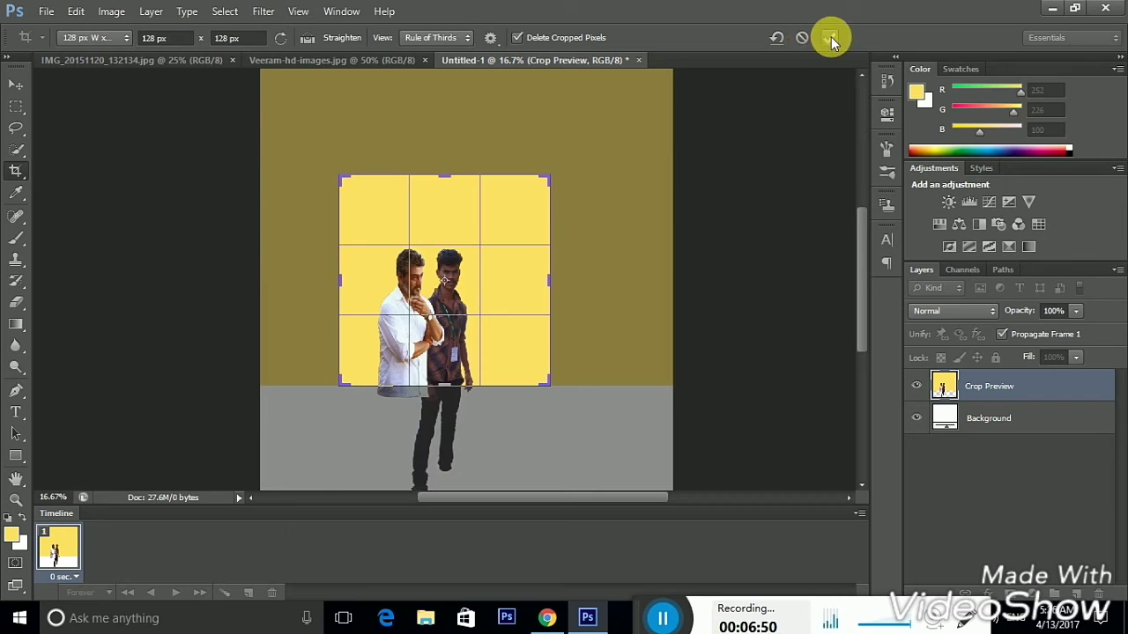
click(830, 36)
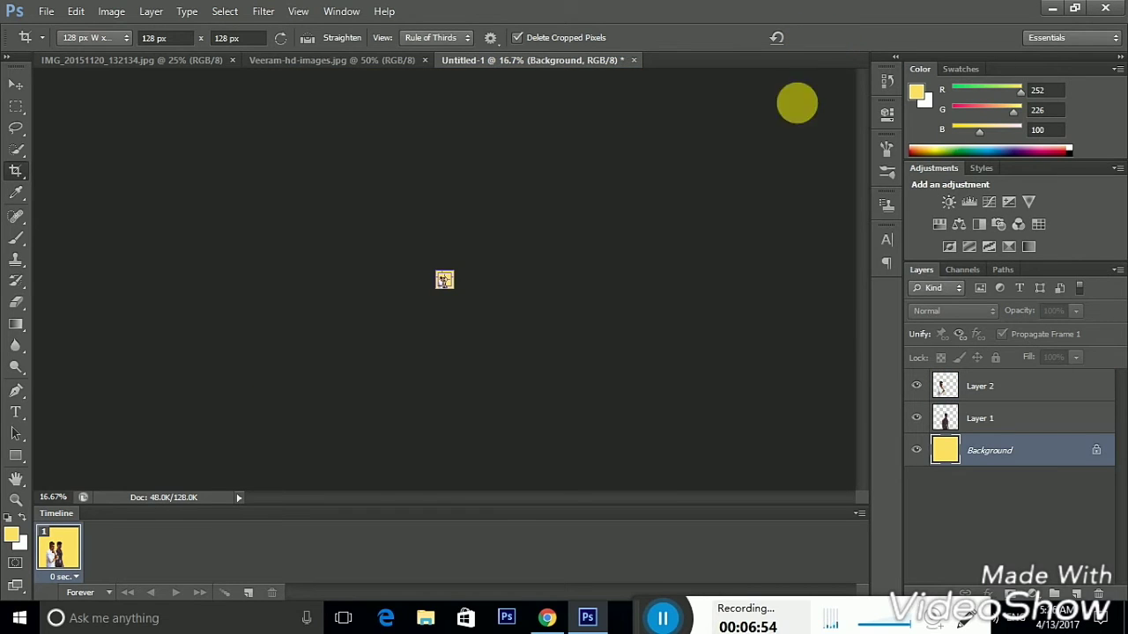
Step: Zoom in on the 128 px cropped image to about 300%
key(ctrl+plus)
key(ctrl+plus)
key(ctrl+plus)
key(ctrl+plus)
key(ctrl+plus)
key(ctrl+plus)
key(ctrl+plus)
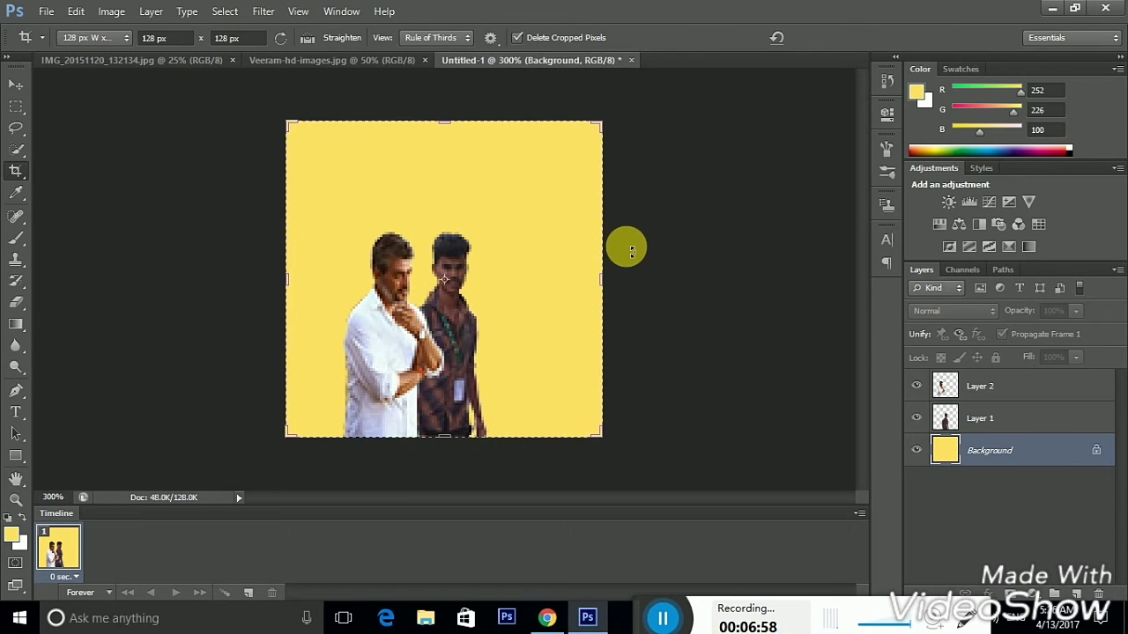
key(ctrl+plus)
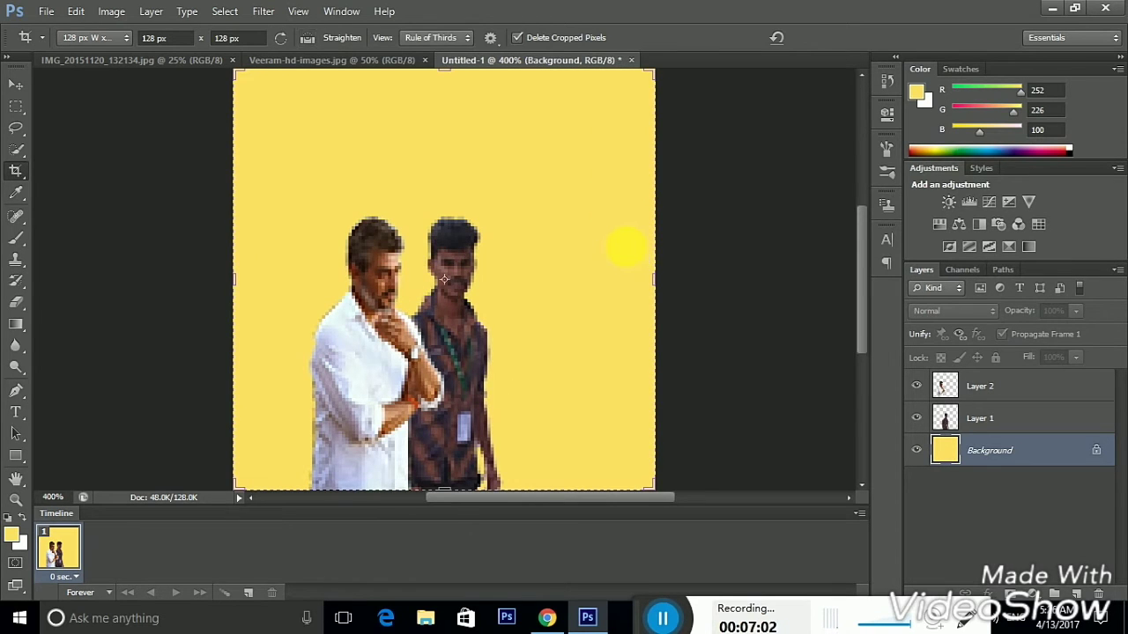
Step: Undo the 128 px crop and zoom out to 25% to show the full yellow canvas
key(ctrl+minus)
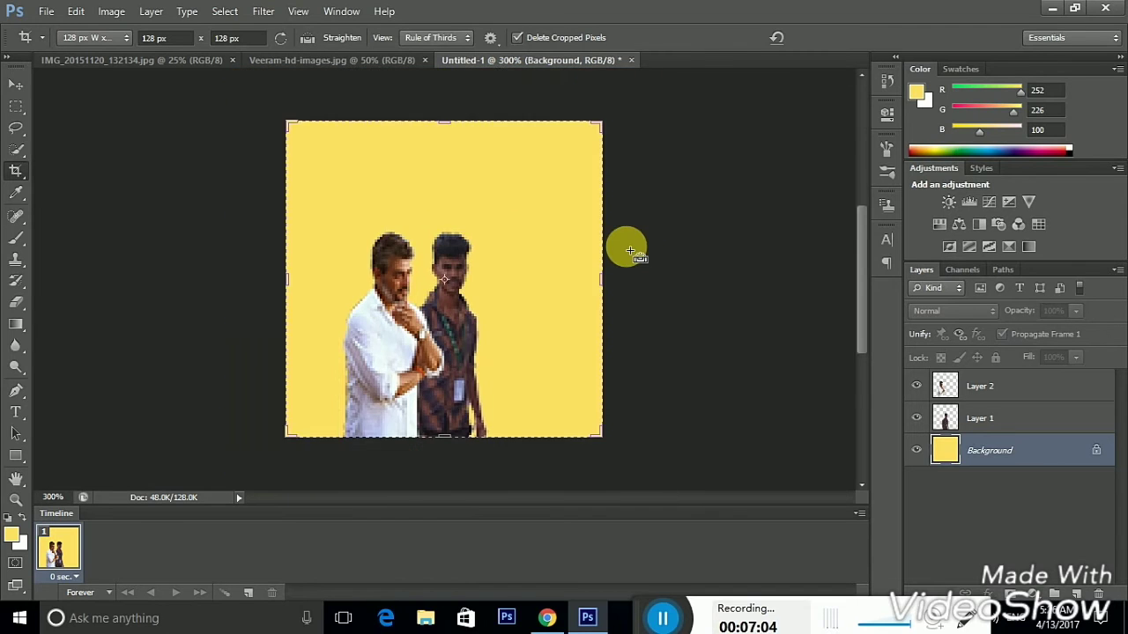
key(ctrl+minus)
key(ctrl+minus)
key(ctrl+minus)
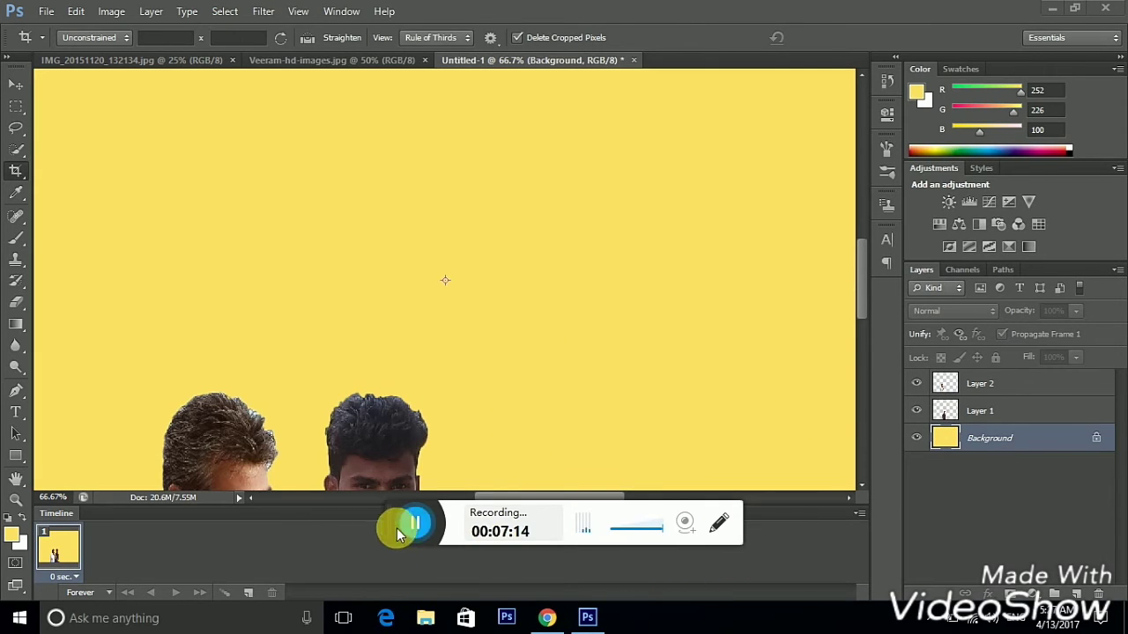
drag(383, 519, 666, 624)
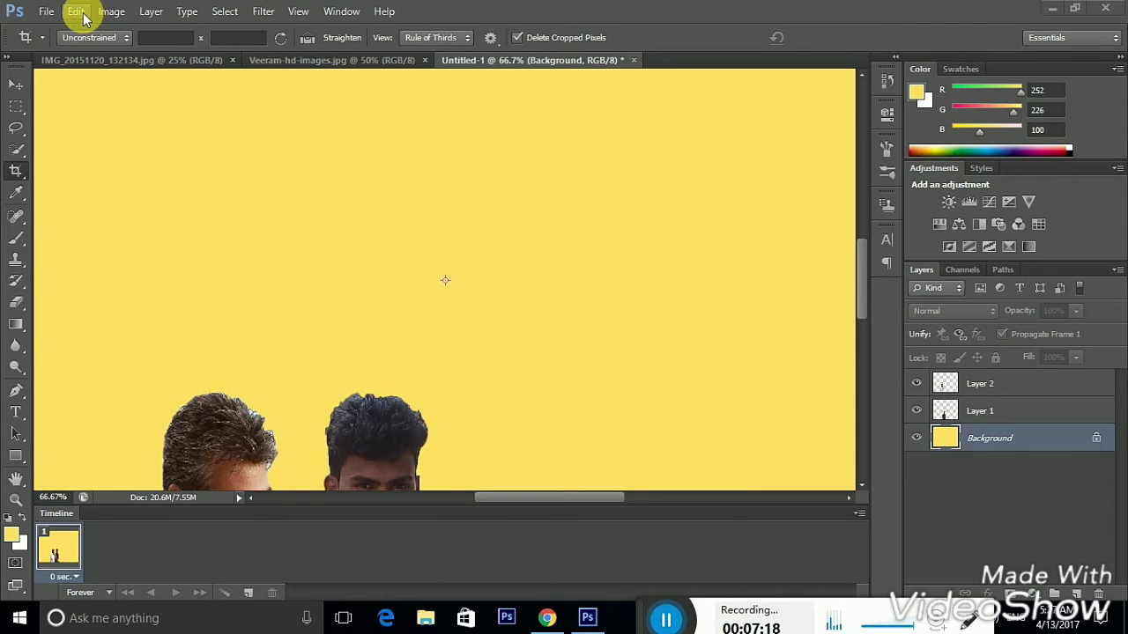
click(77, 12)
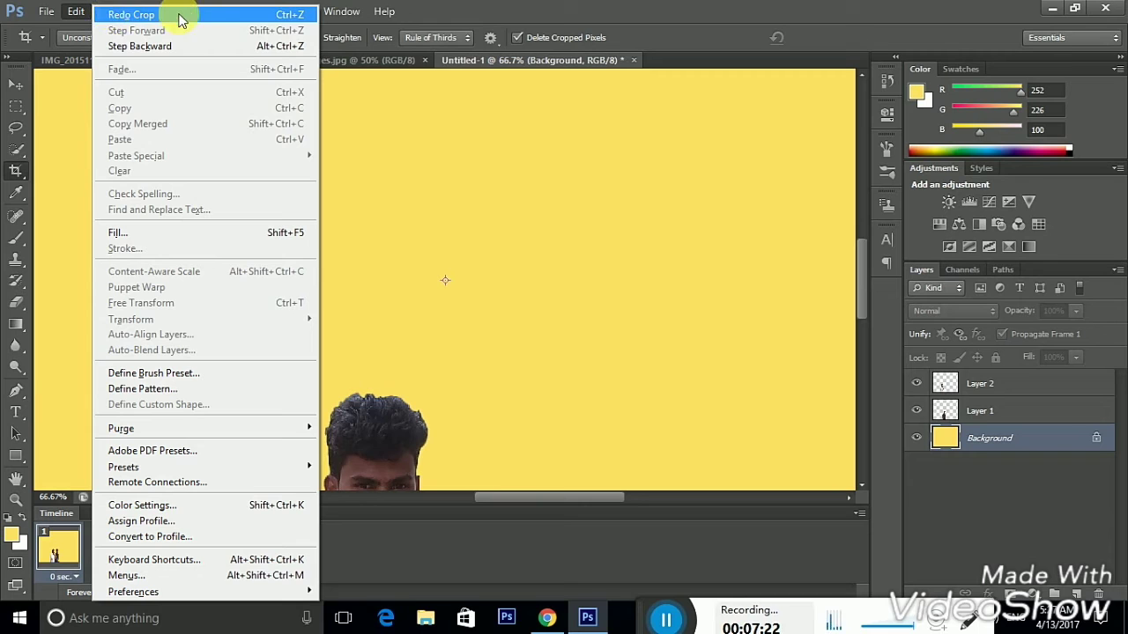
click(556, 236)
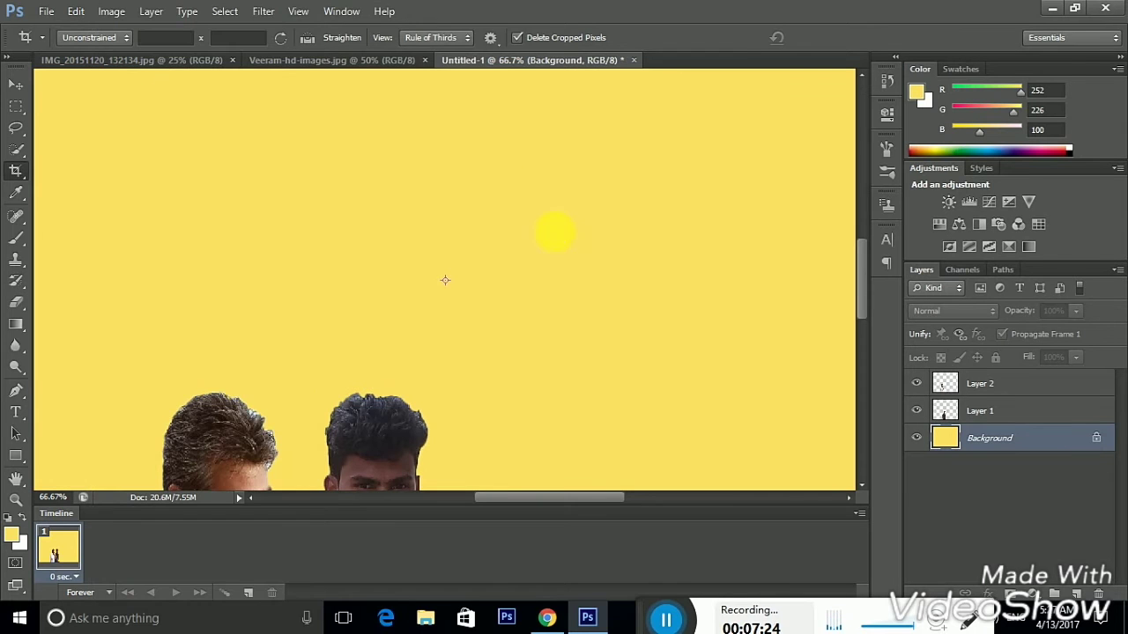
drag(862, 277, 868, 323)
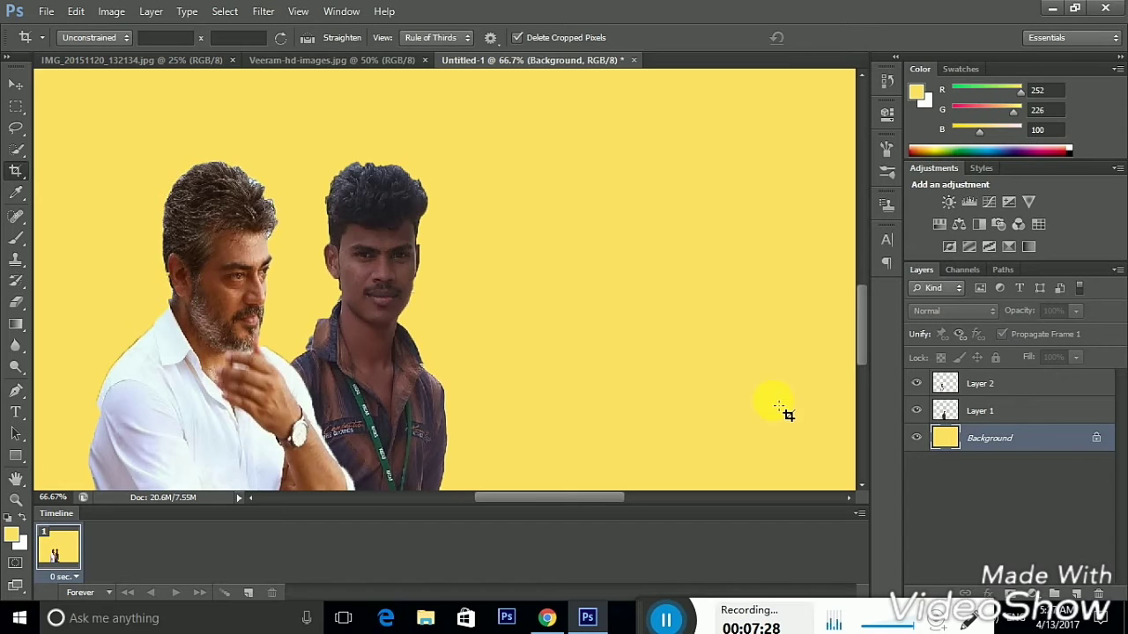
key(ctrl+minus)
key(ctrl+minus)
key(ctrl+minus)
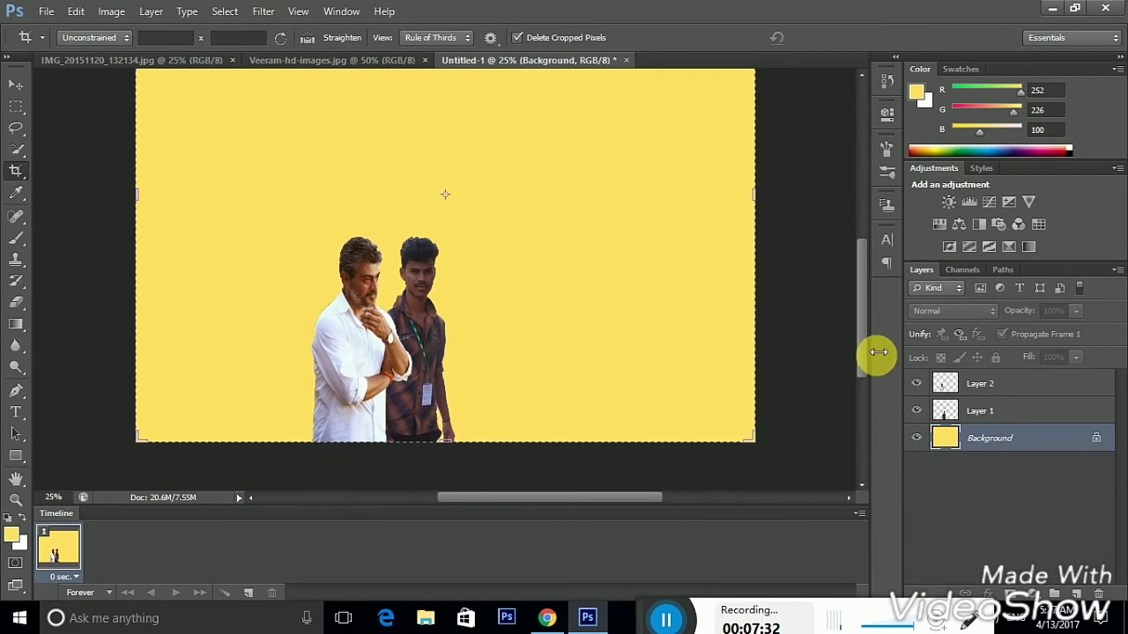
drag(864, 343, 863, 328)
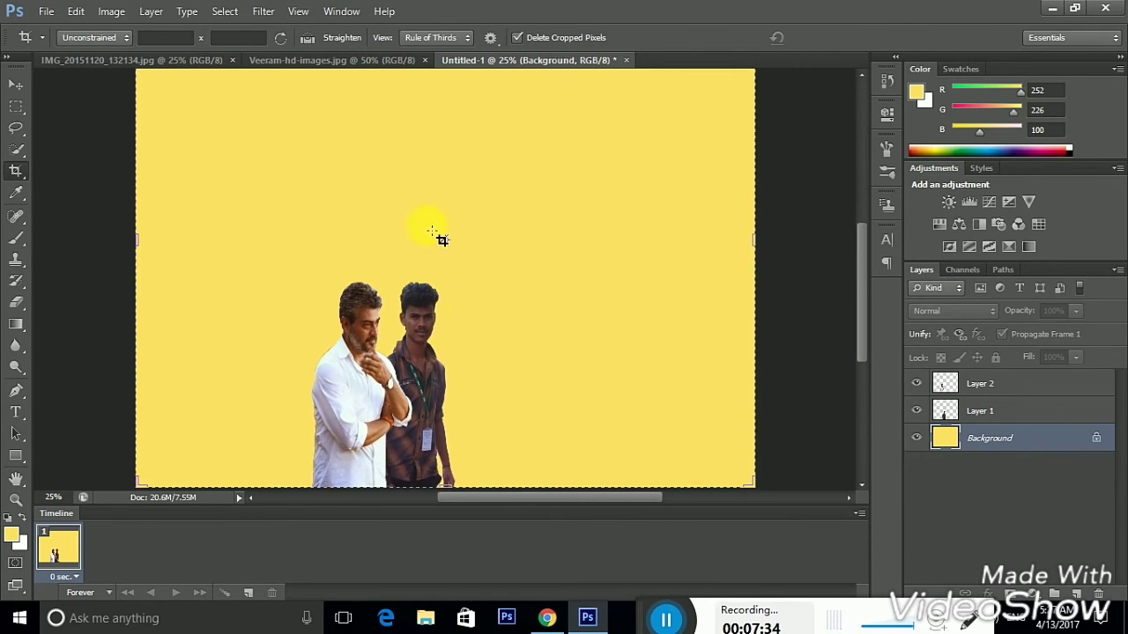
Step: Draw a rectangular marquee selection enclosing both men
click(16, 106)
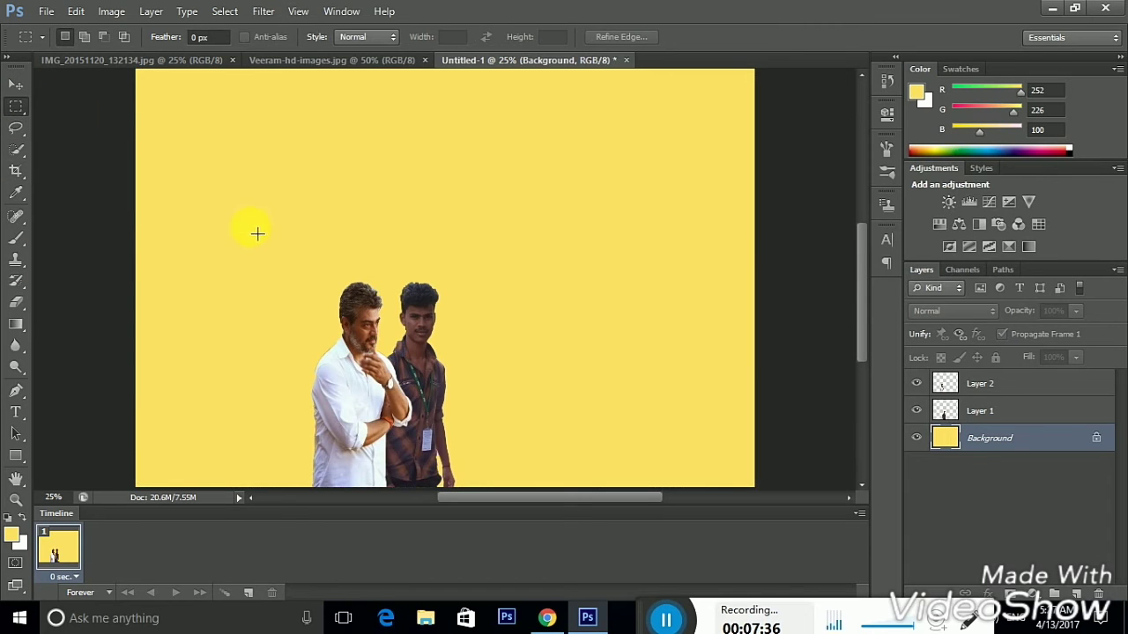
drag(186, 212, 378, 397)
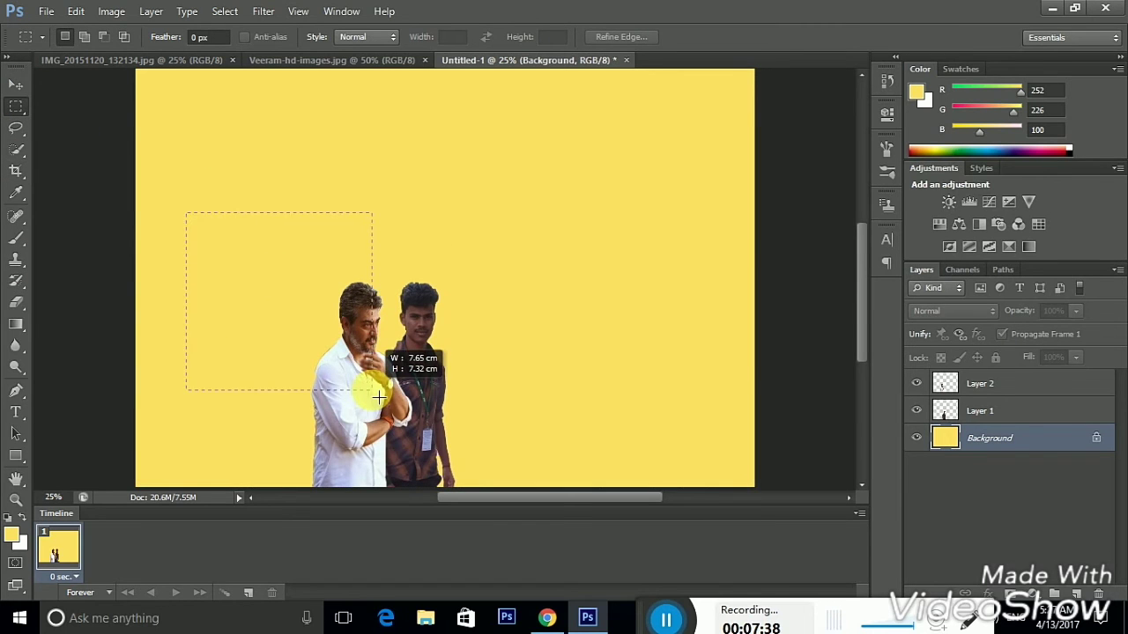
mouse_move(378, 397)
mouse_down()
mouse_move(545, 494)
mouse_move(571, 495)
mouse_up()
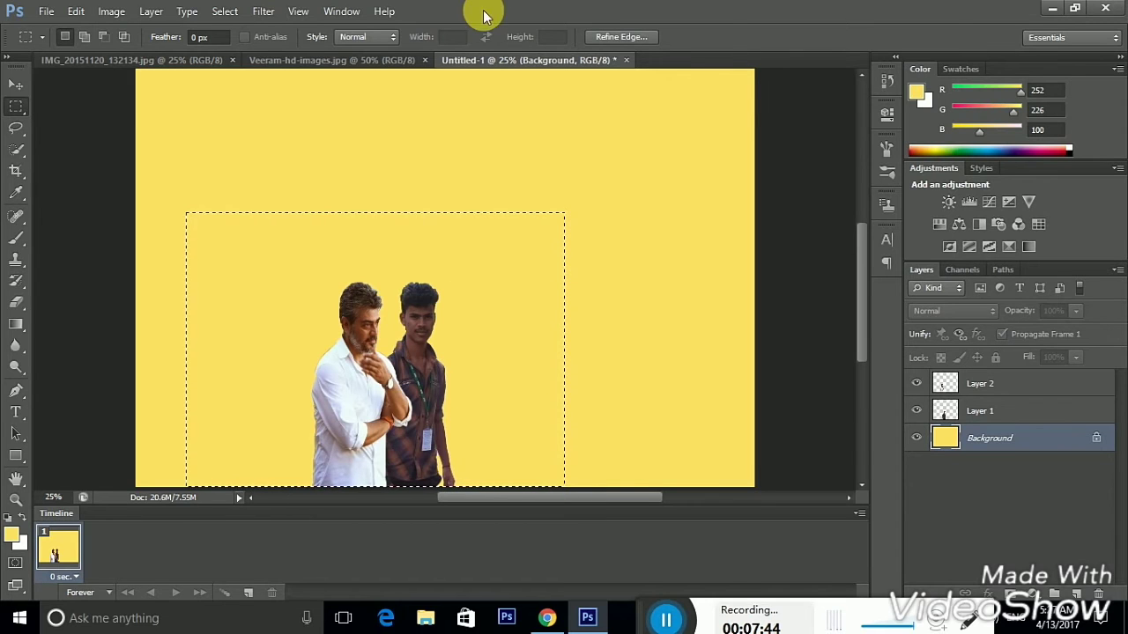
Step: Create a new blank 5 × 5 inch document, Untitled-2, then return to Untitled-1
click(47, 12)
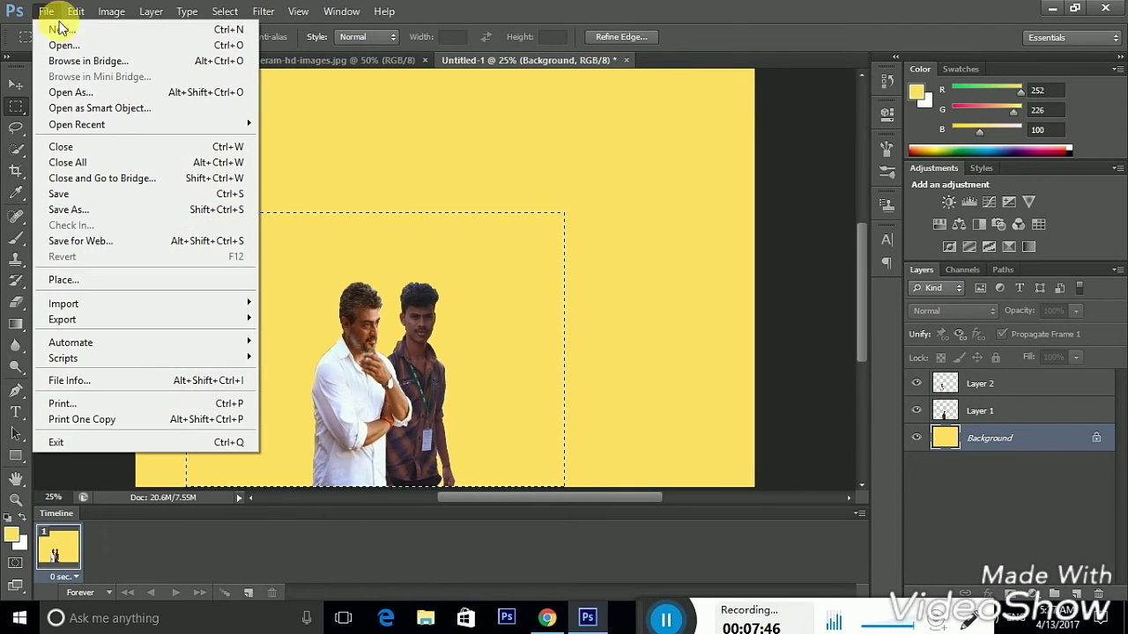
click(63, 32)
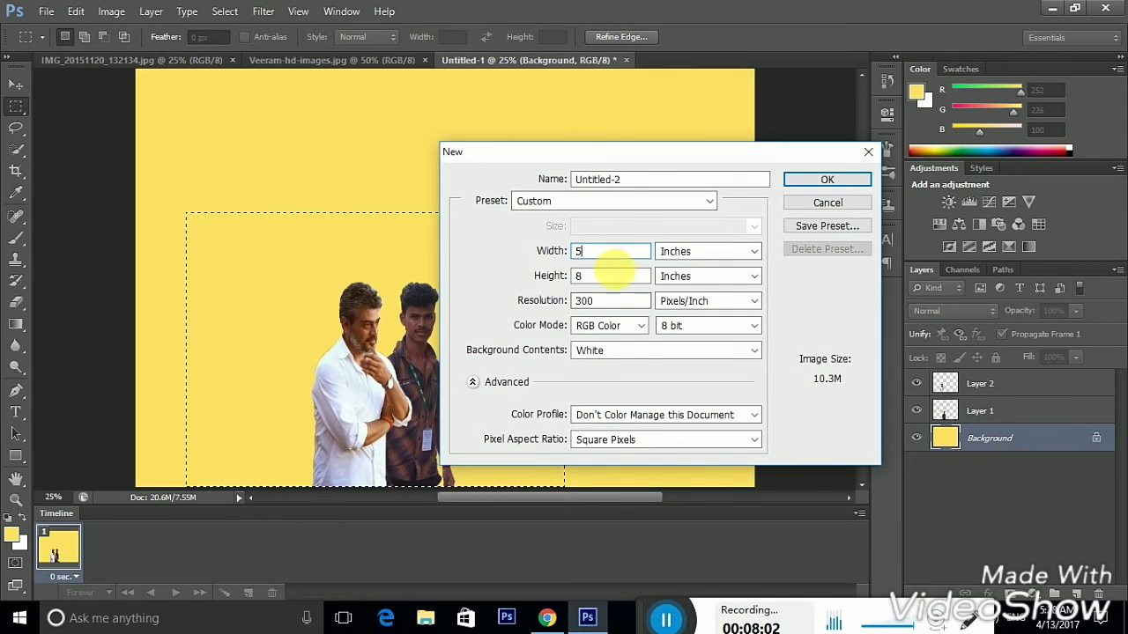
text(5)
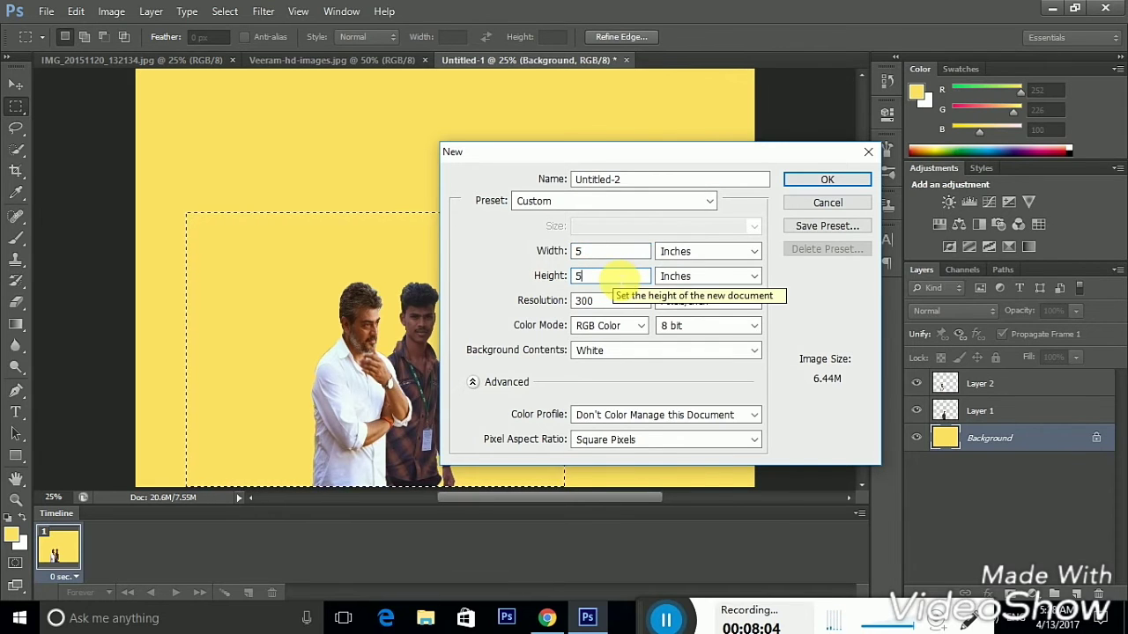
key(Return)
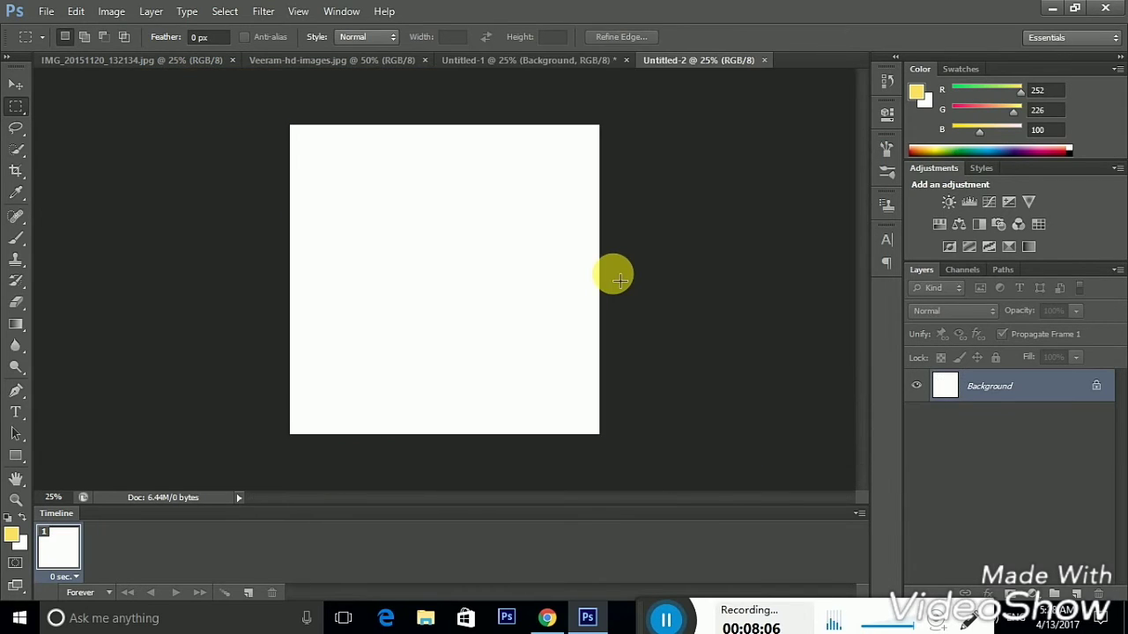
click(493, 61)
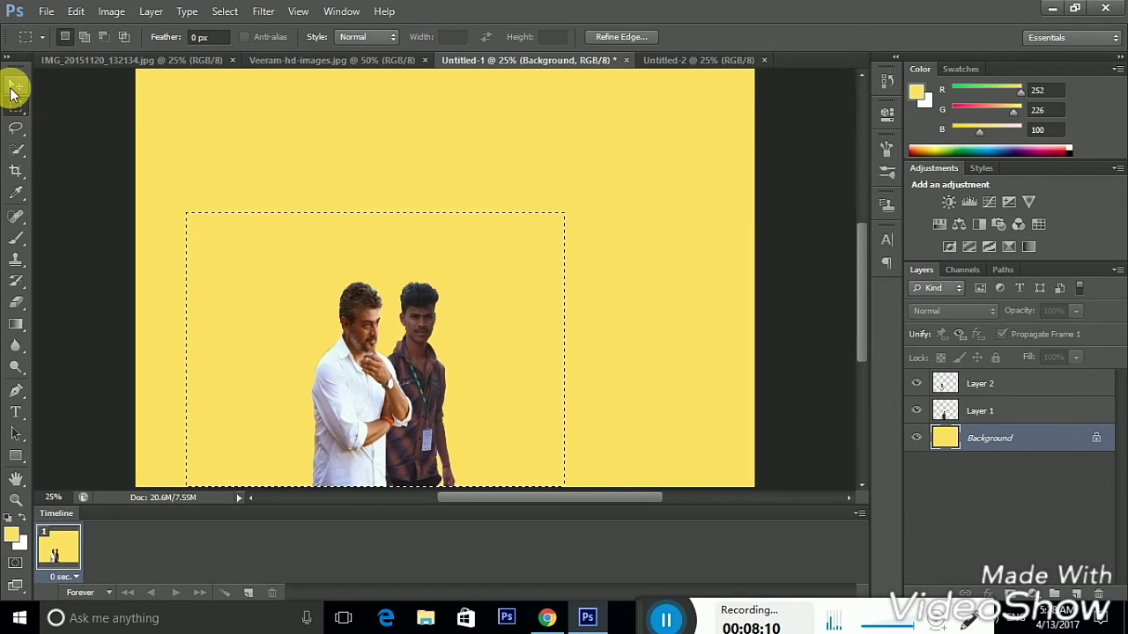
Step: Merge Layer 1 and Layer 2 holding the two men into a single layer
click(14, 87)
mouse_move(366, 319)
mouse_down()
mouse_move(427, 210)
mouse_move(356, 337)
mouse_move(368, 325)
mouse_up()
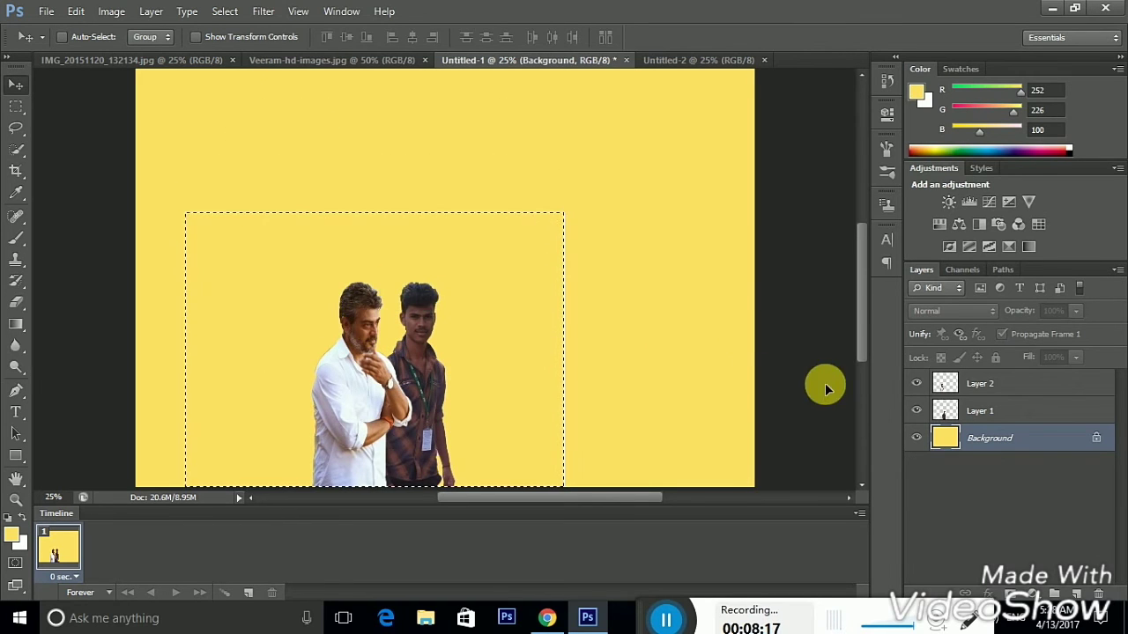
click(996, 411)
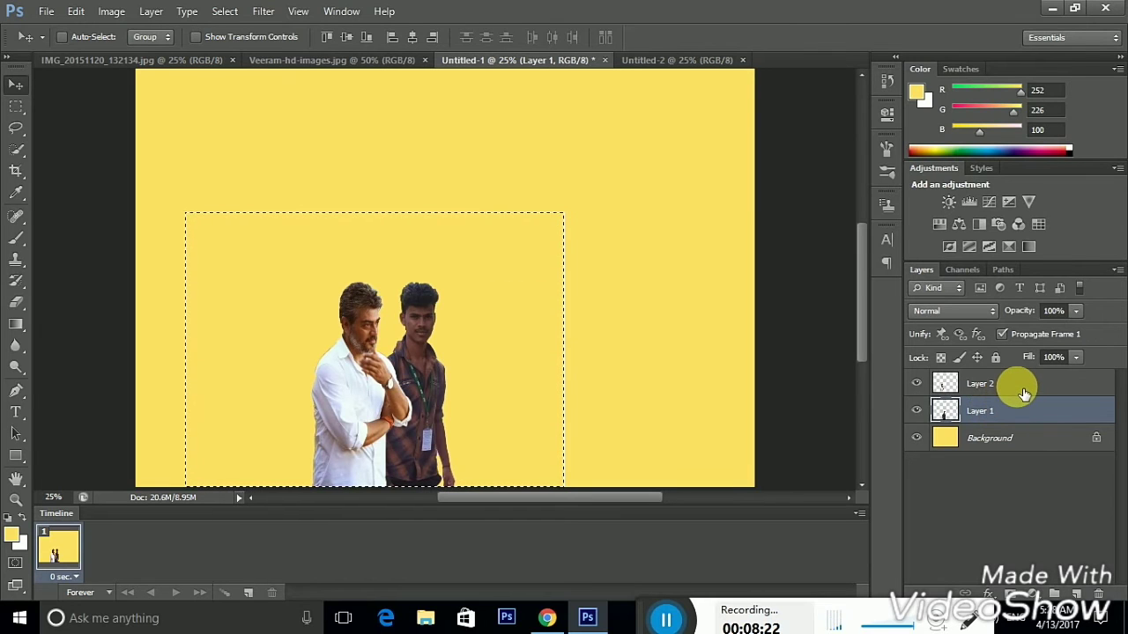
shift+click(1023, 385)
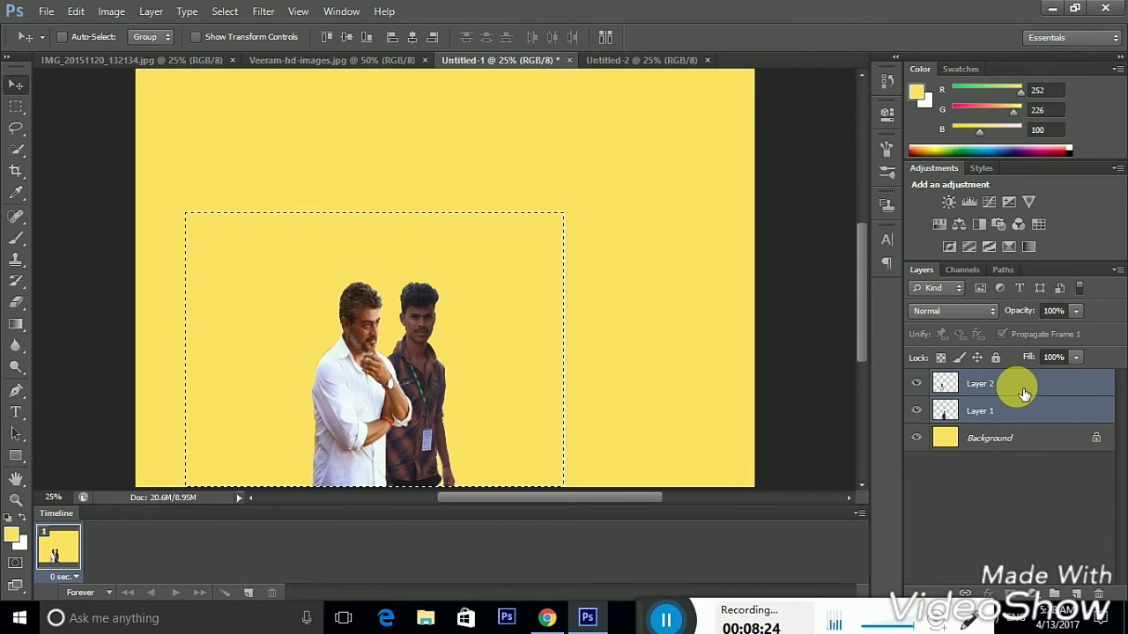
right_click(1023, 391)
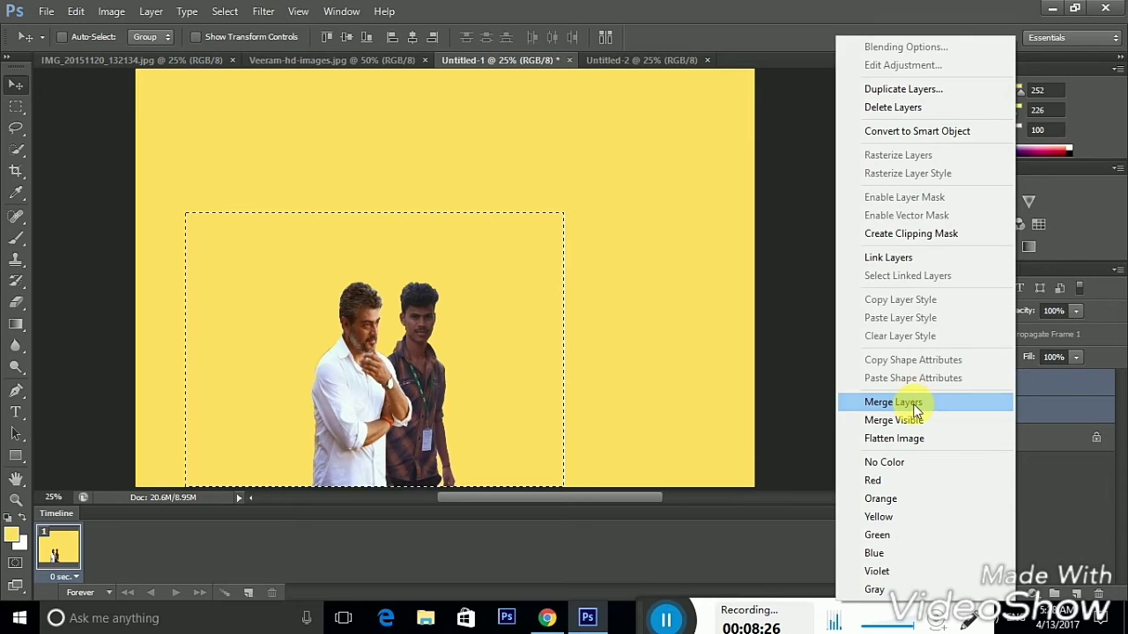
click(917, 407)
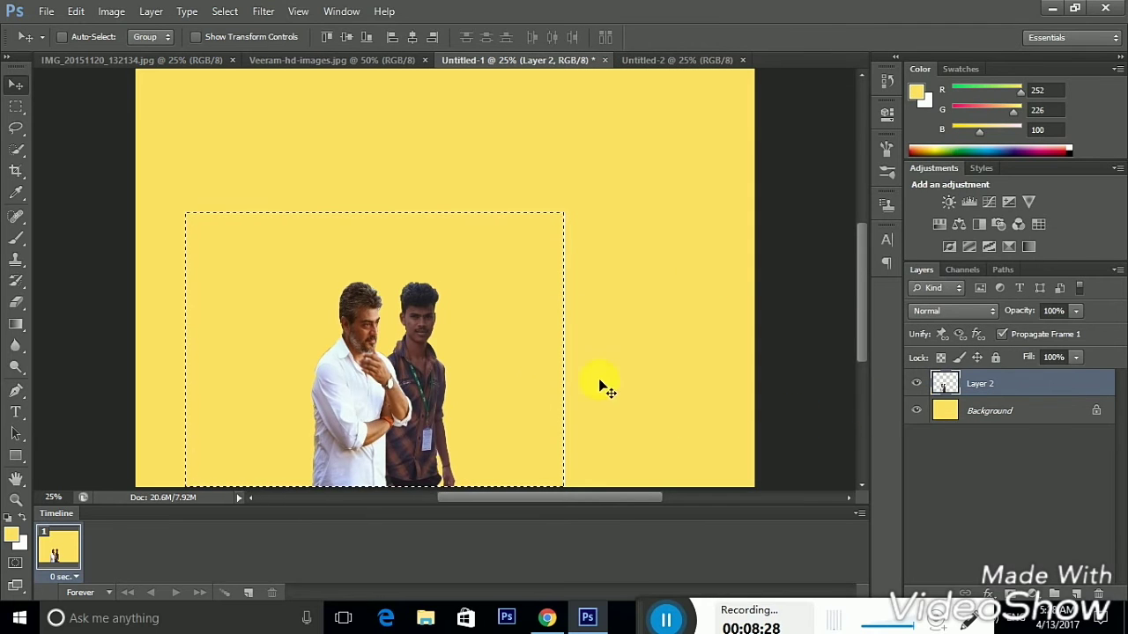
Step: Drag the merged men into Untitled-2 as Layer 1 and select its Background layer
mouse_move(466, 391)
mouse_down()
mouse_move(532, 308)
mouse_move(443, 402)
mouse_move(518, 351)
mouse_move(499, 370)
mouse_move(676, 80)
mouse_move(674, 57)
mouse_move(544, 390)
mouse_move(476, 401)
mouse_move(438, 355)
mouse_move(442, 328)
mouse_move(454, 334)
mouse_up()
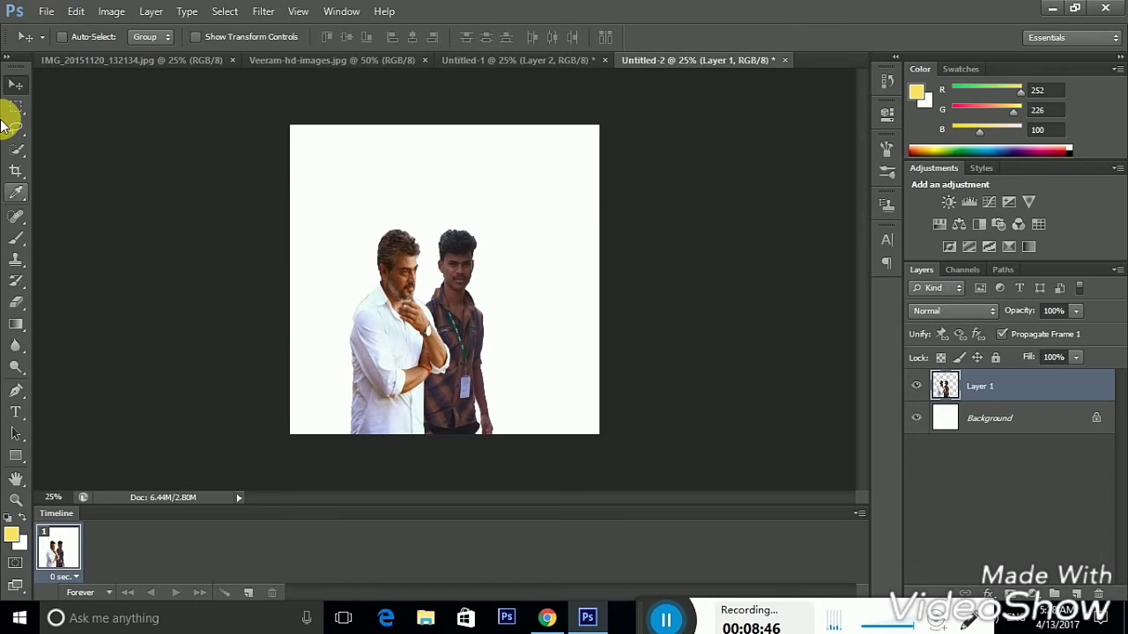
click(1038, 423)
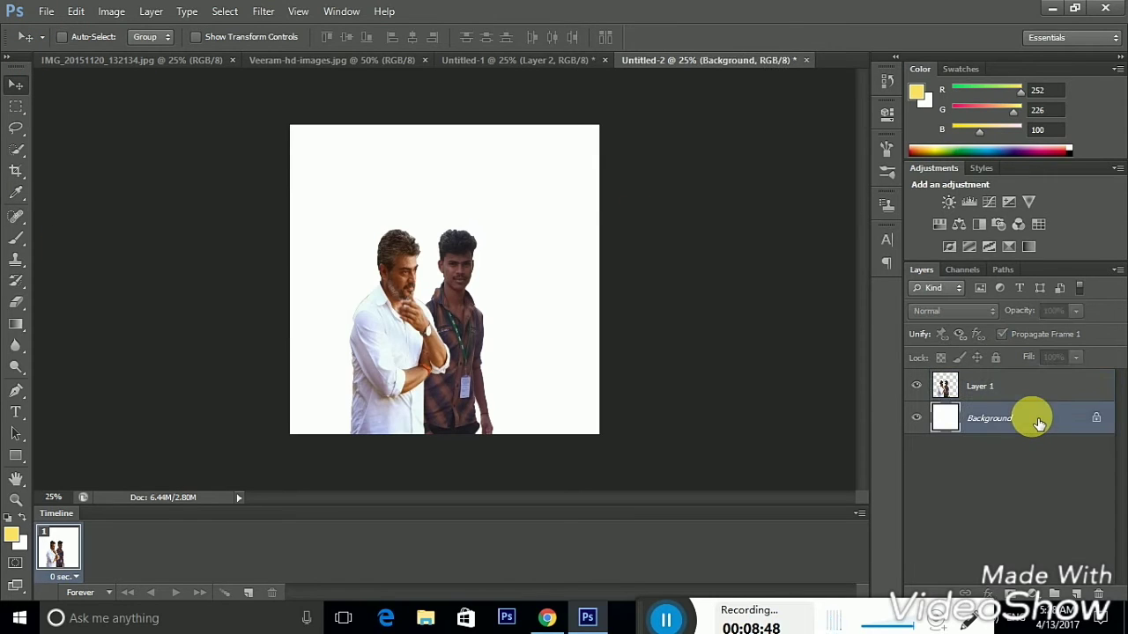
Step: Add an empty Layer 2 above the Untitled-2 background
click(1080, 595)
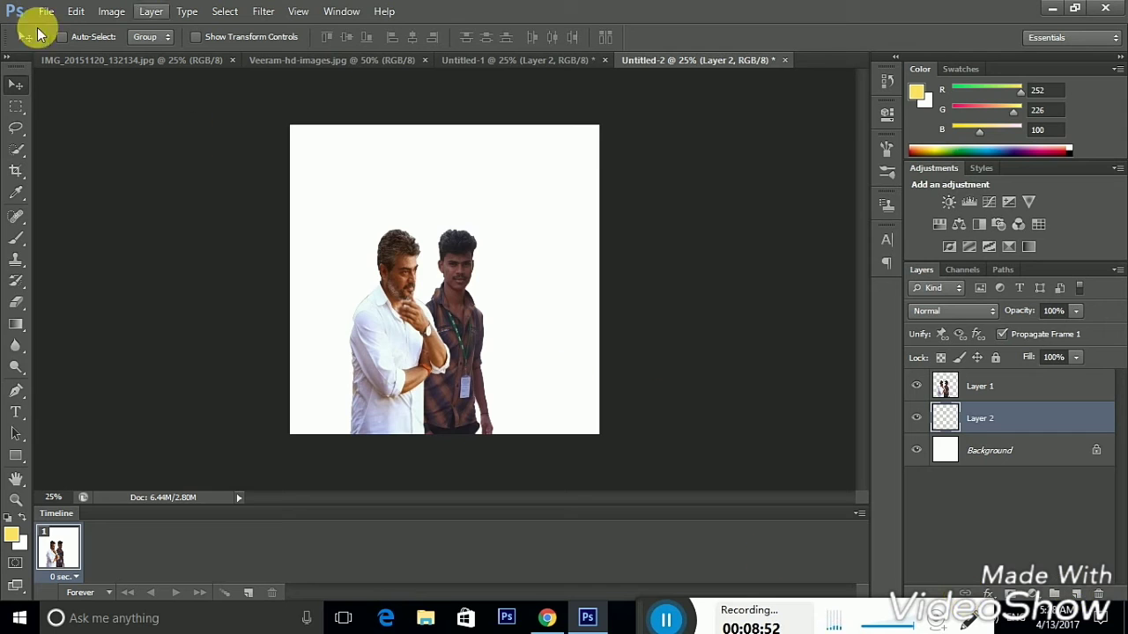
click(40, 12)
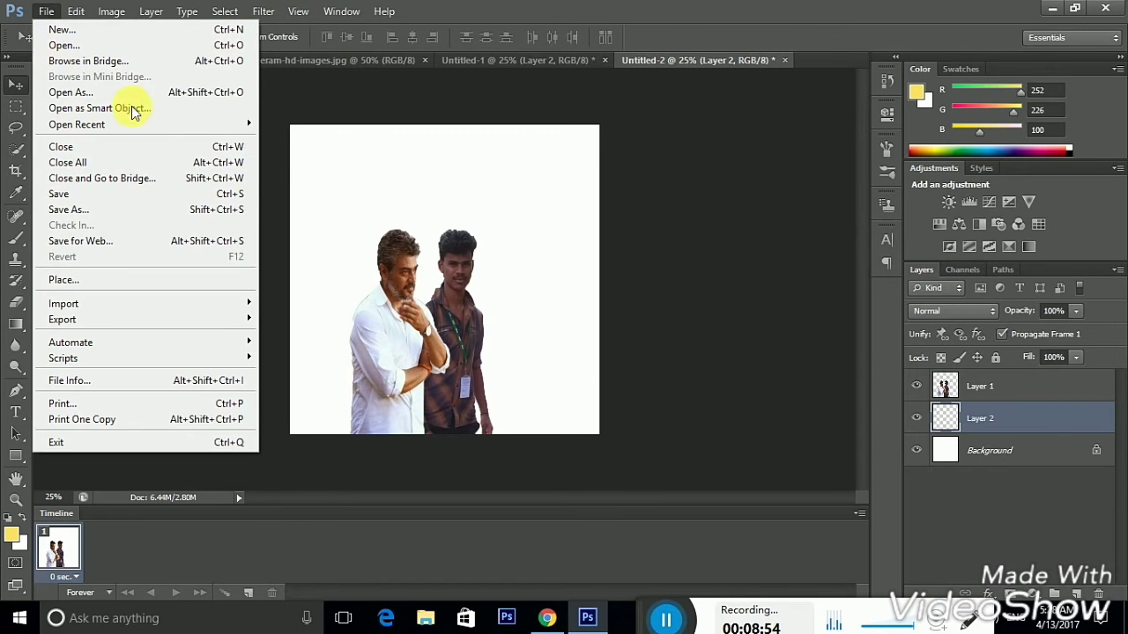
key(Right)
key(Left)
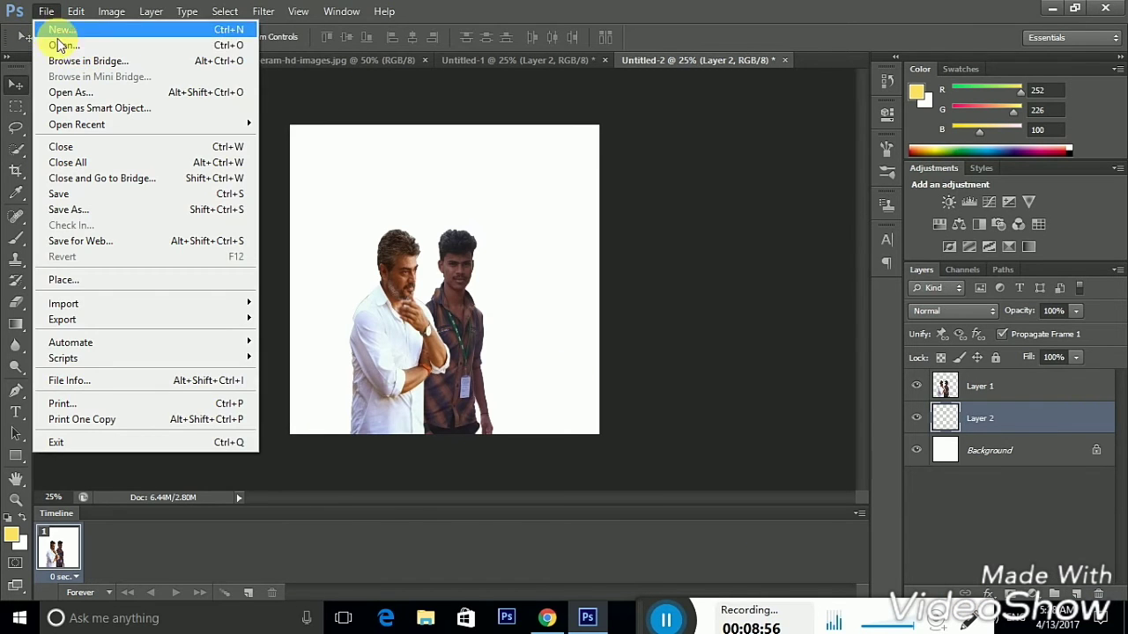
key(Escape)
Step: Open beautiful_scenery_05_hd_pictures_166316 from the siva folder on billasugu (G:)
key(ctrl+o)
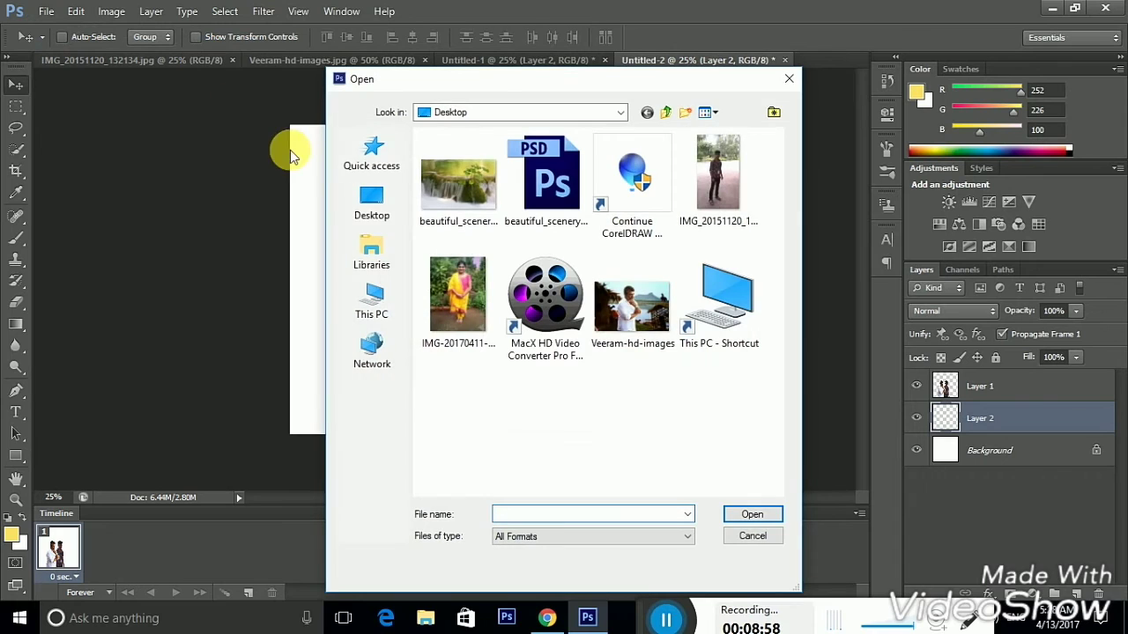
click(383, 317)
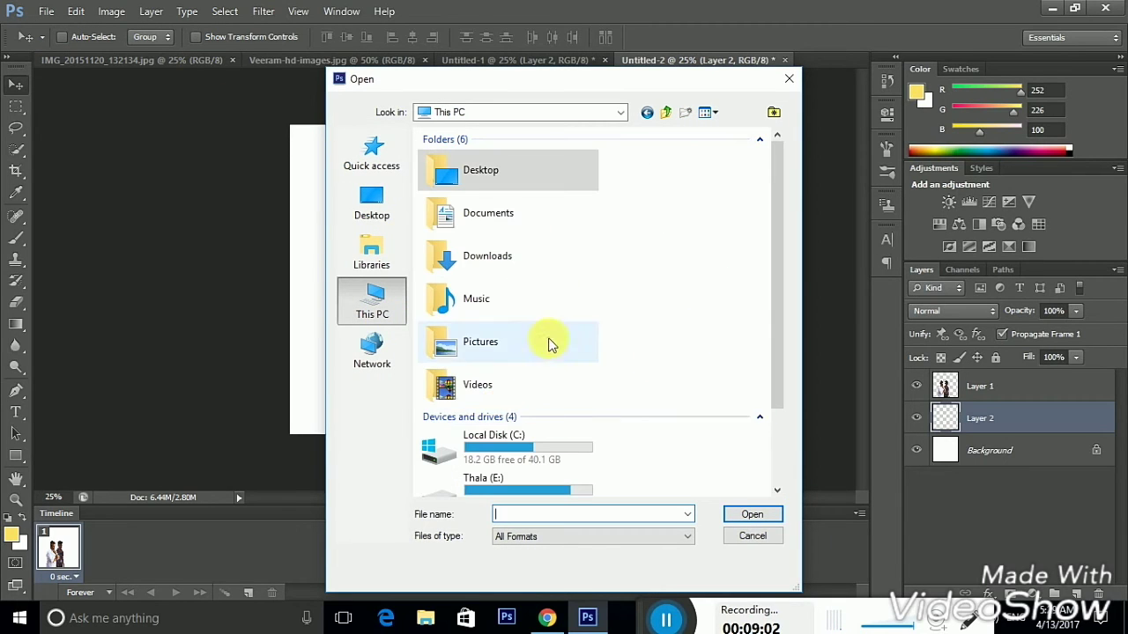
drag(777, 312, 800, 449)
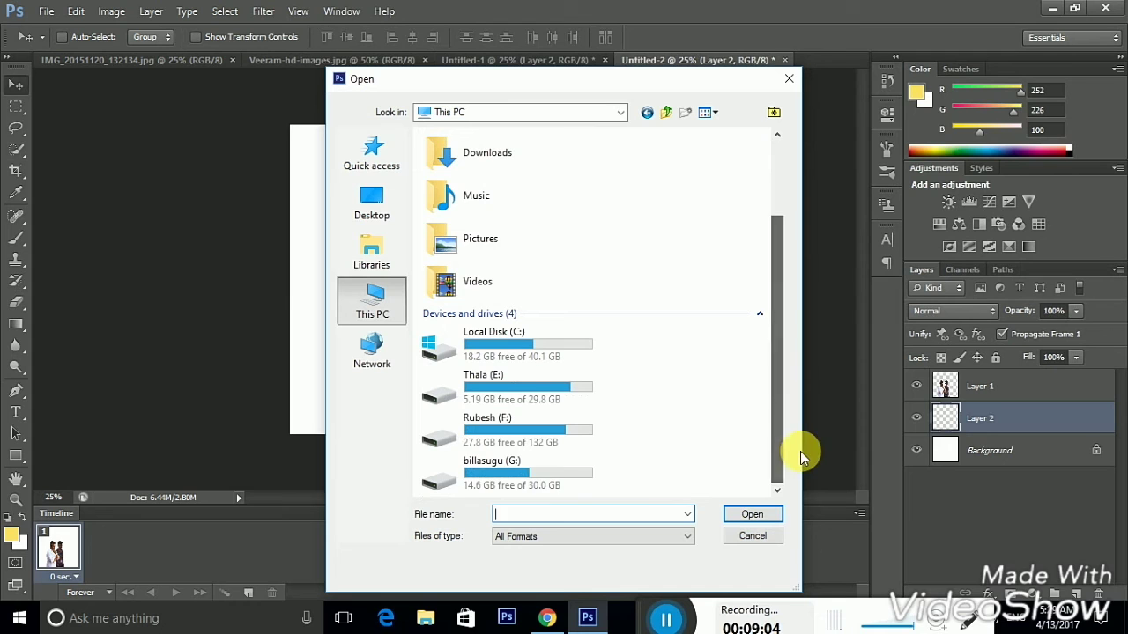
double_click(493, 460)
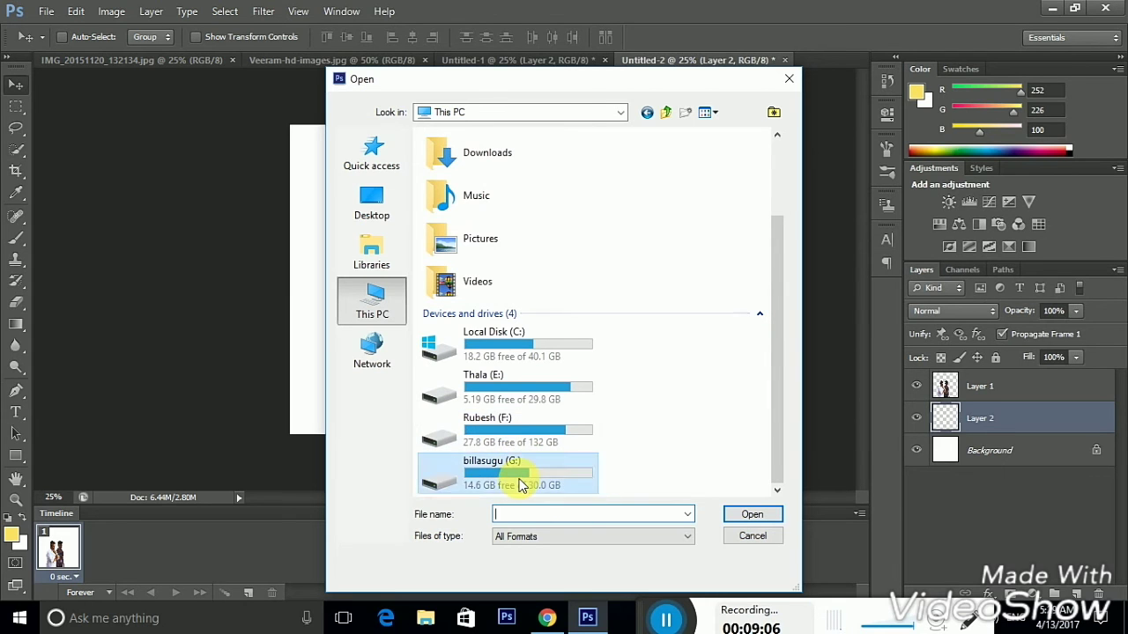
double_click(720, 187)
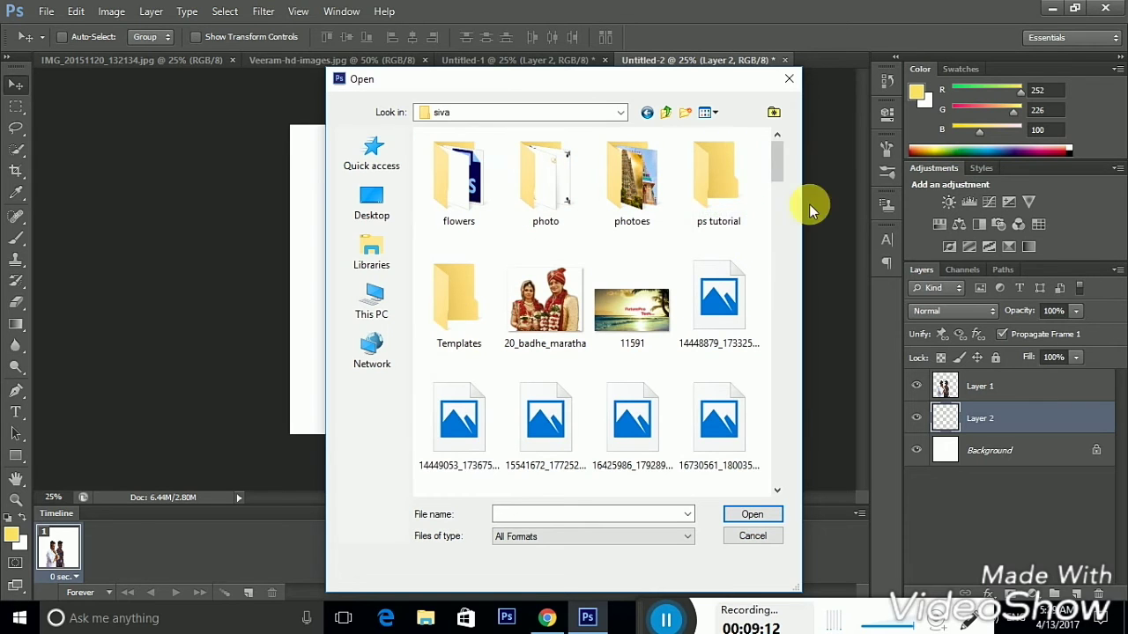
mouse_move(774, 168)
mouse_down()
mouse_move(800, 209)
mouse_move(790, 215)
mouse_move(789, 195)
mouse_move(784, 226)
mouse_up()
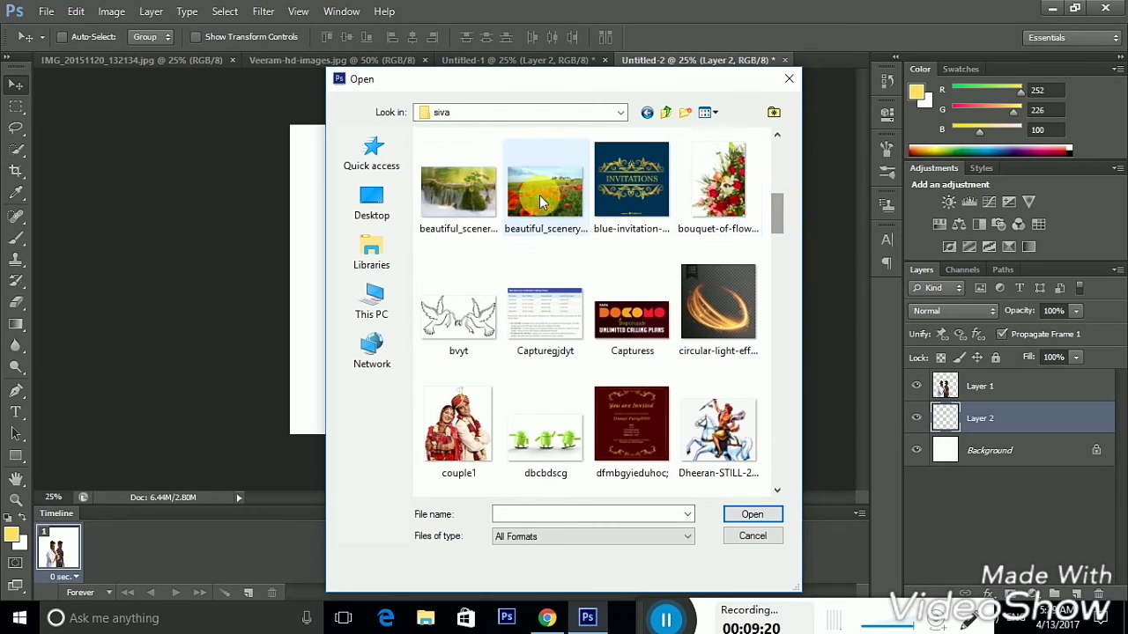
click(550, 183)
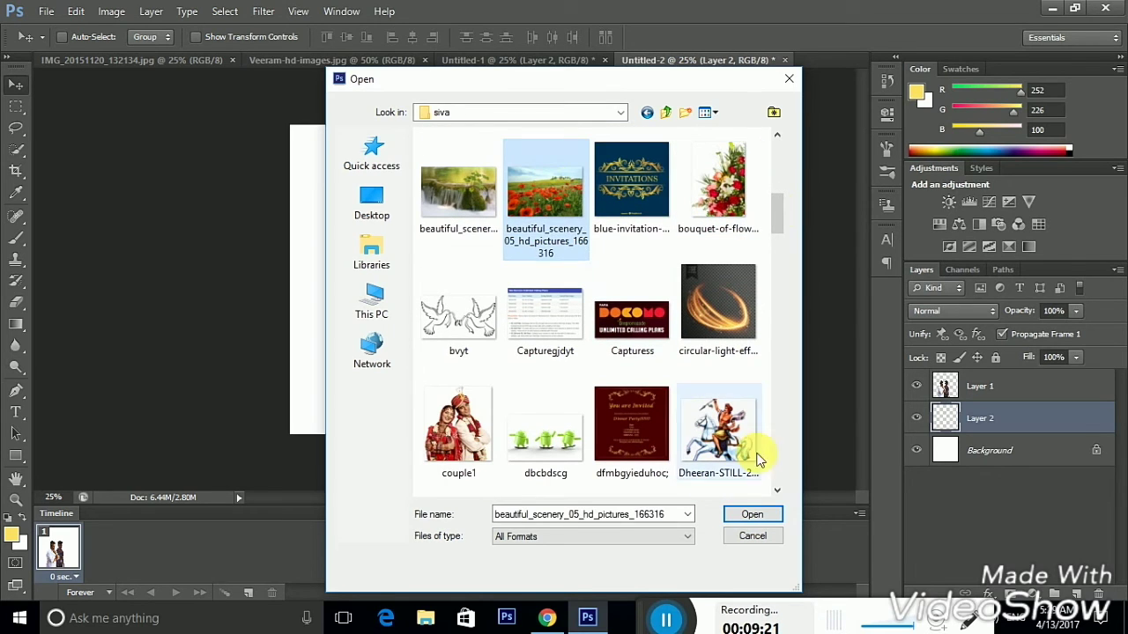
click(747, 517)
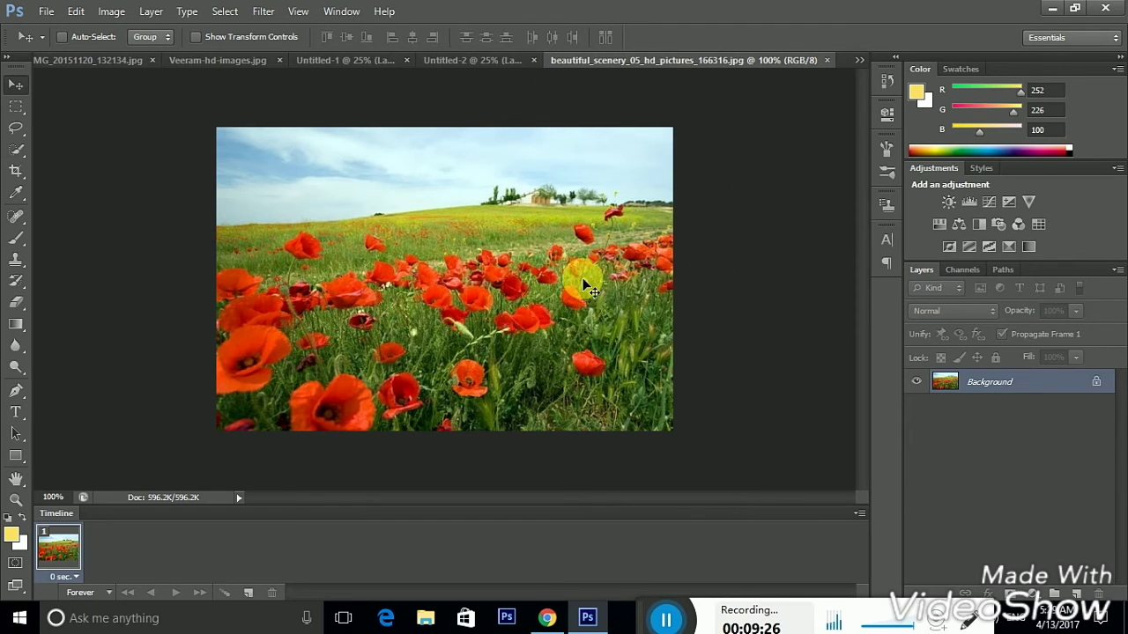
Step: Copy the entire poppy-field scenery and paste it into Layer 2 of Untitled-2
key(ctrl+a)
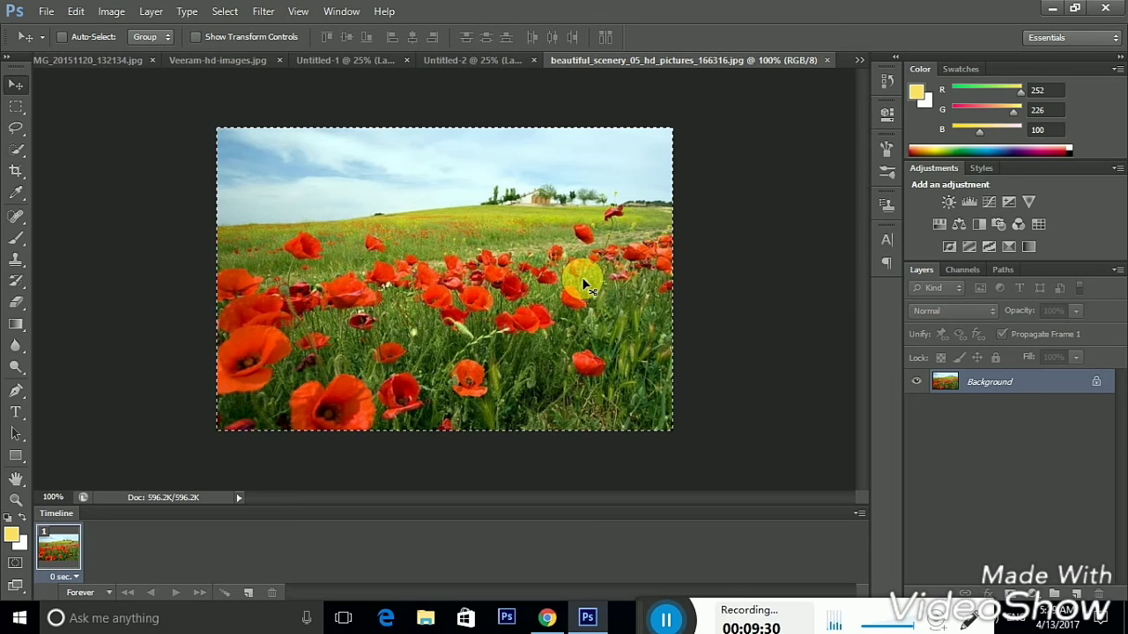
click(75, 11)
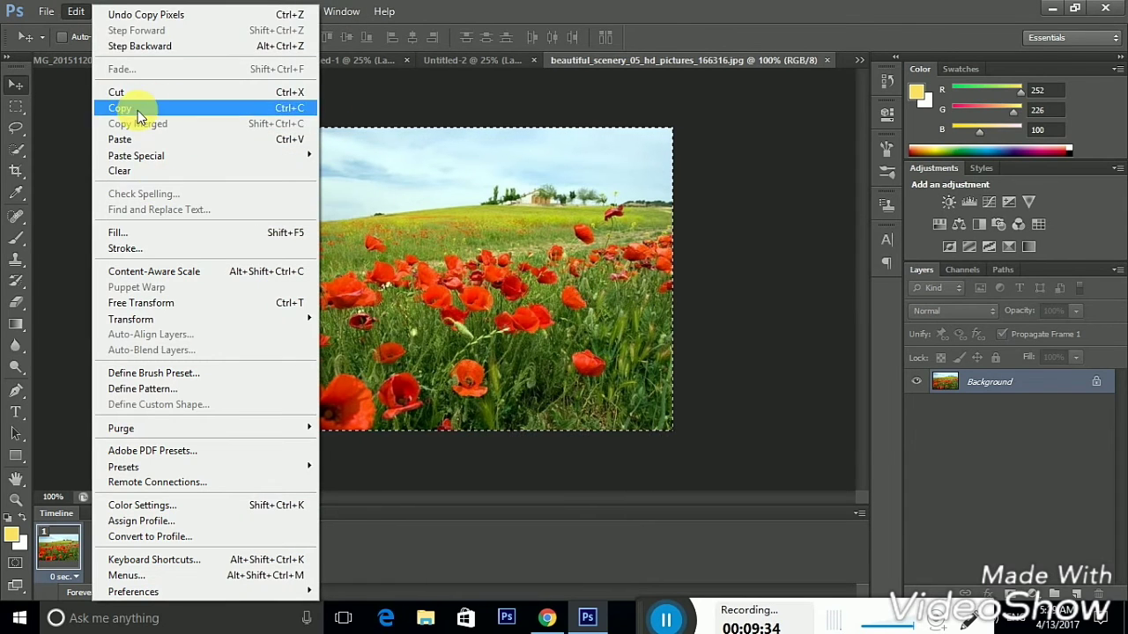
click(64, 140)
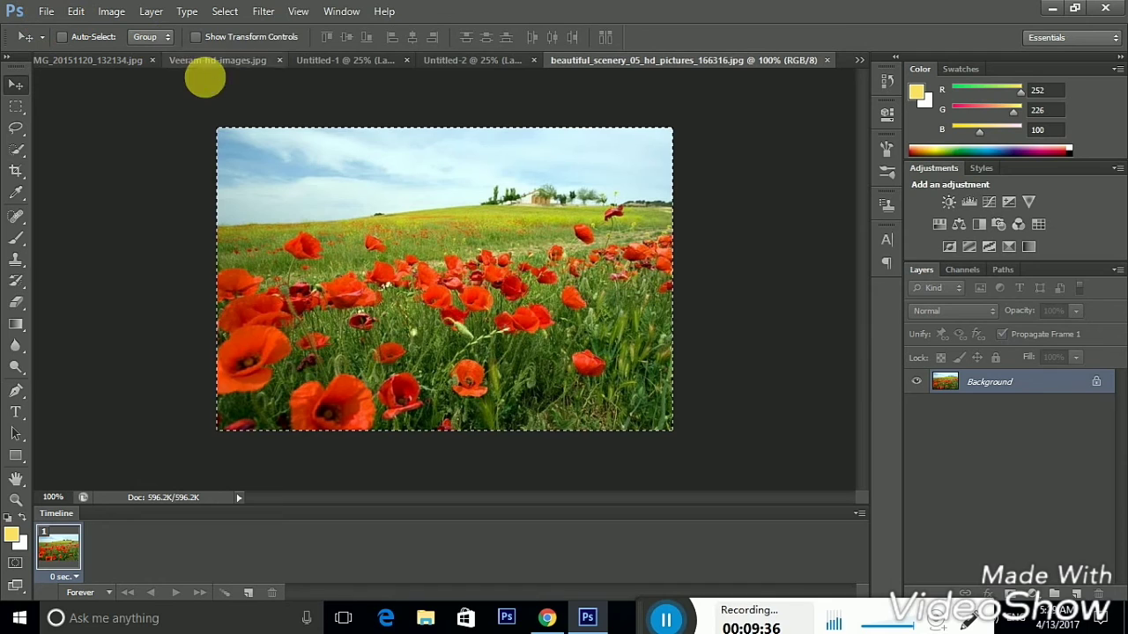
click(480, 60)
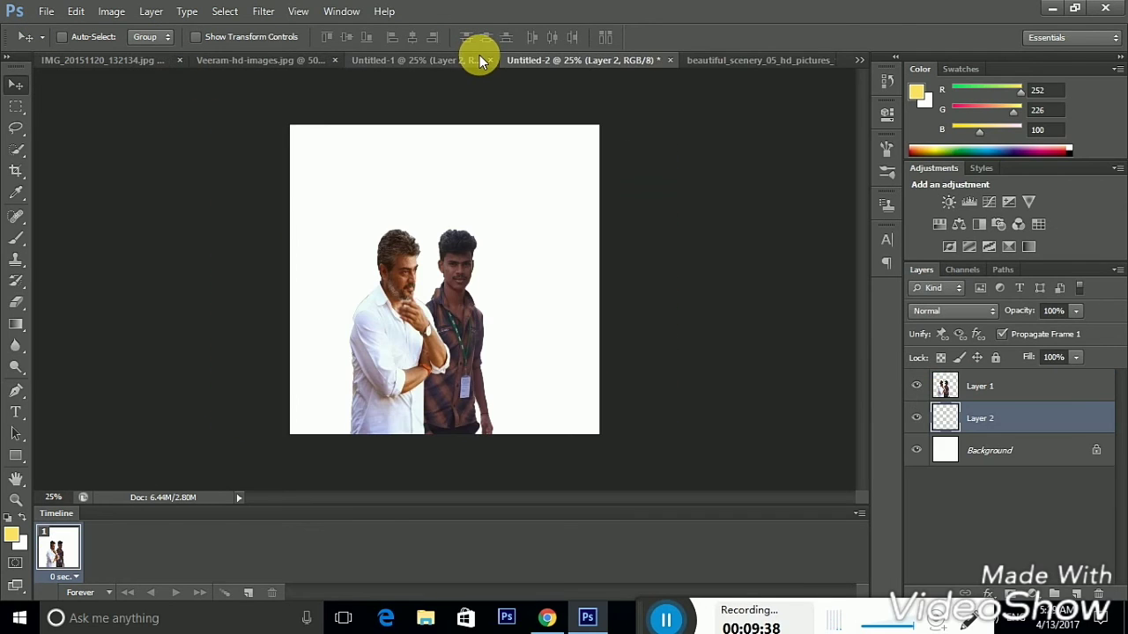
key(ctrl+z)
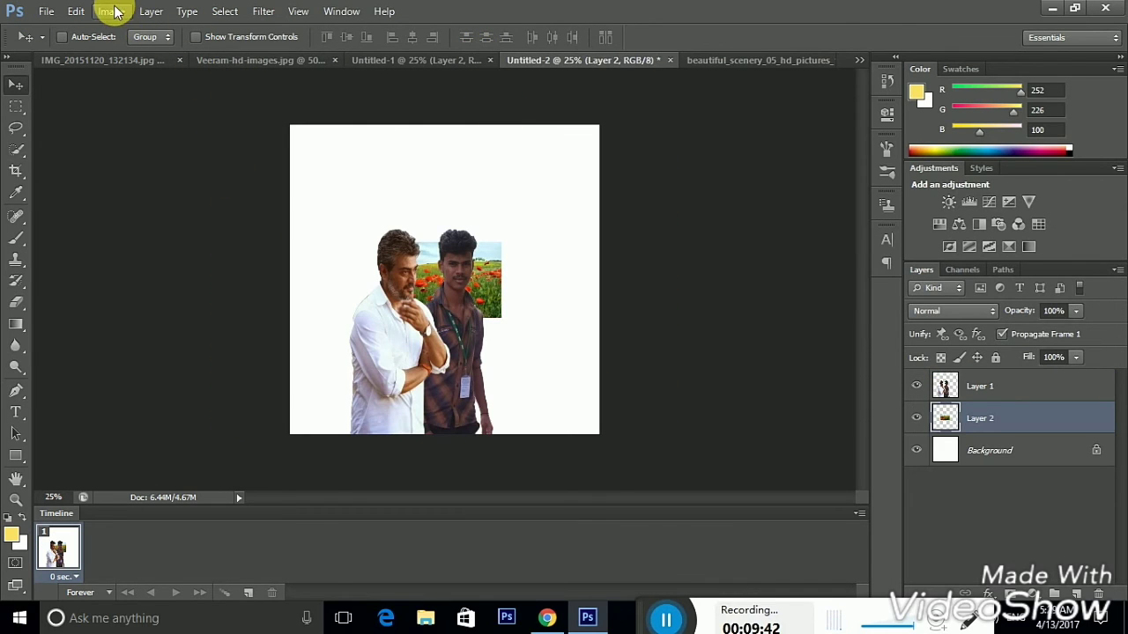
click(76, 12)
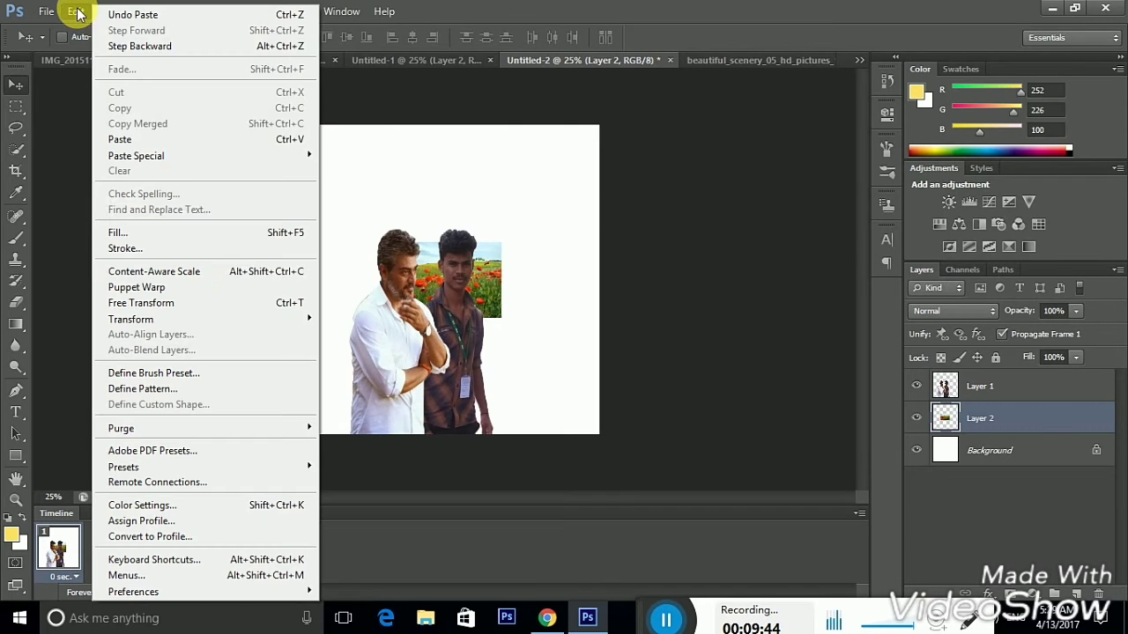
mouse_move(136, 155)
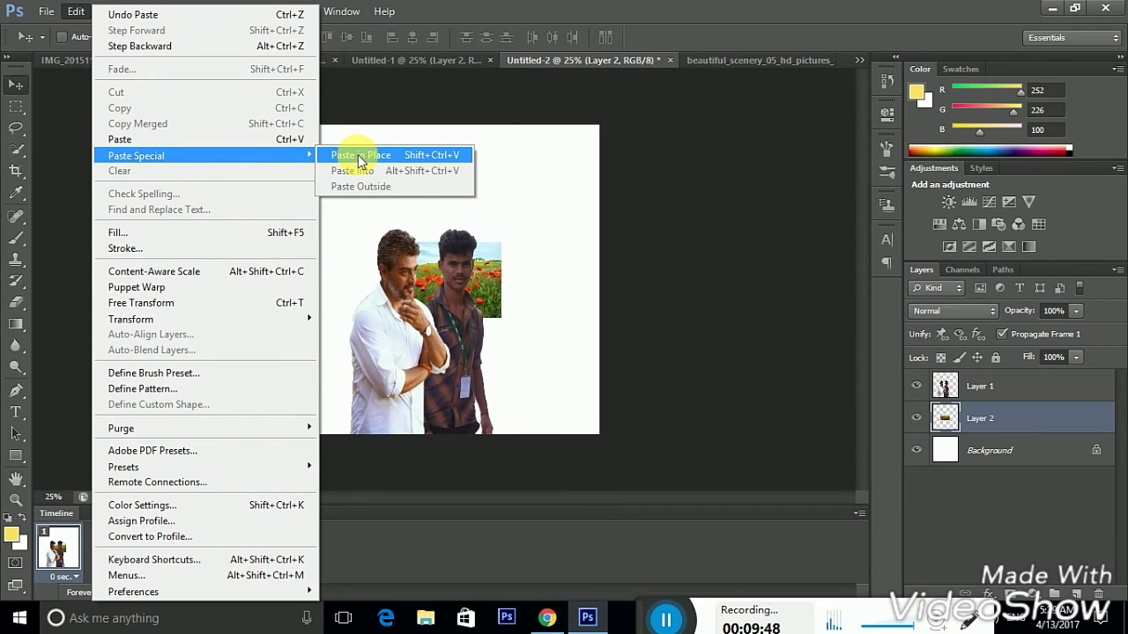
click(703, 227)
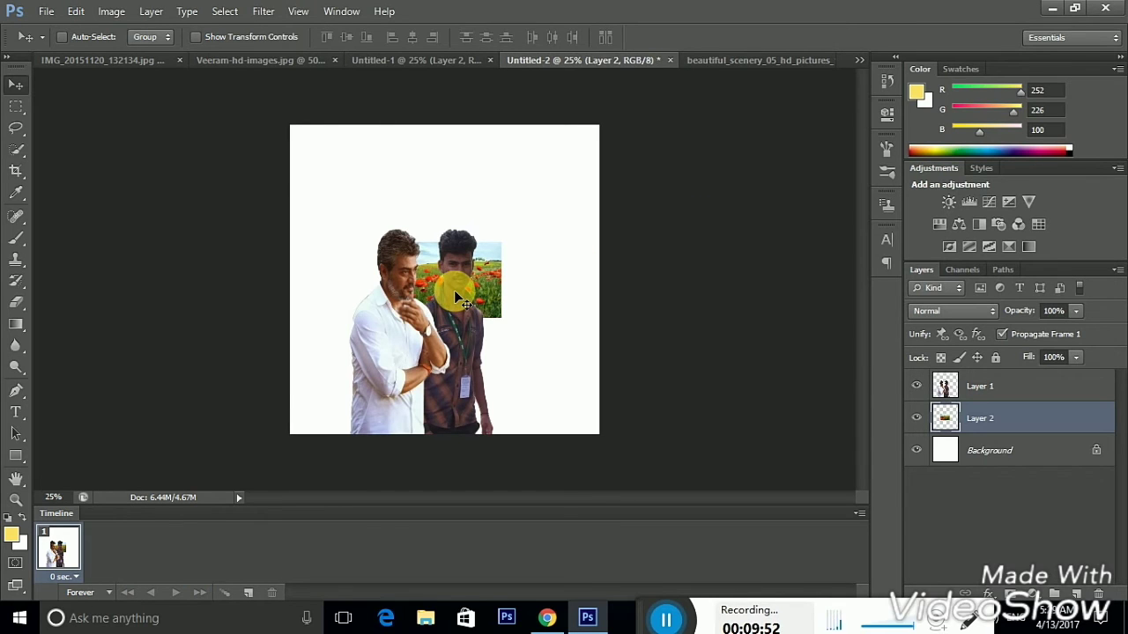
click(76, 12)
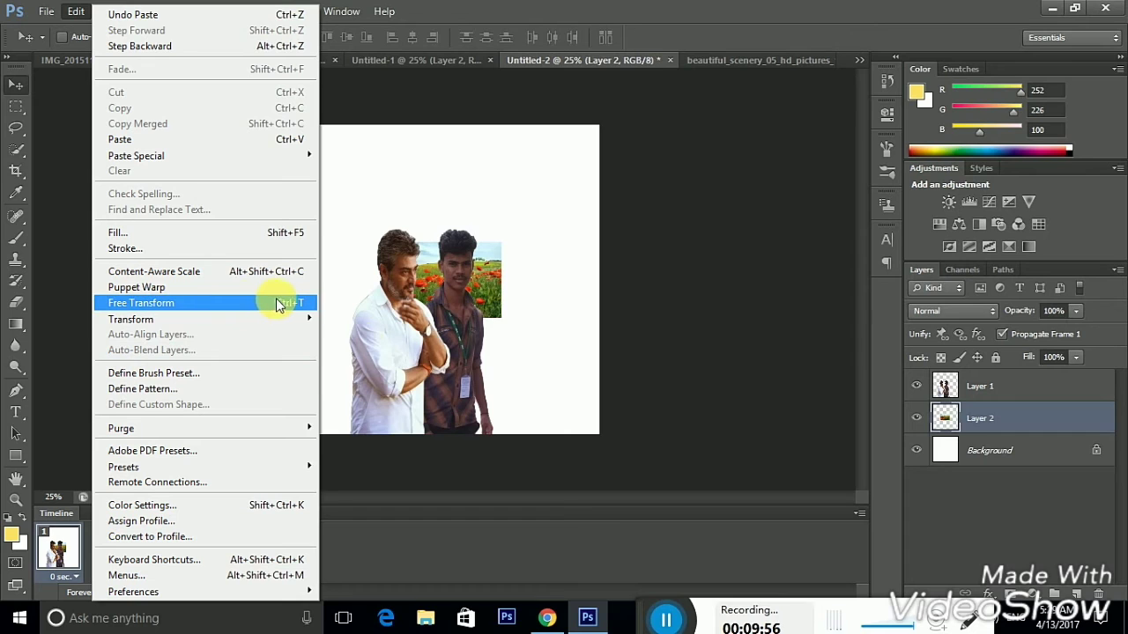
Step: Free-transform the scenery layer, stretching it out to all the Untitled-2 canvas edges
click(783, 414)
key(ctrl+t)
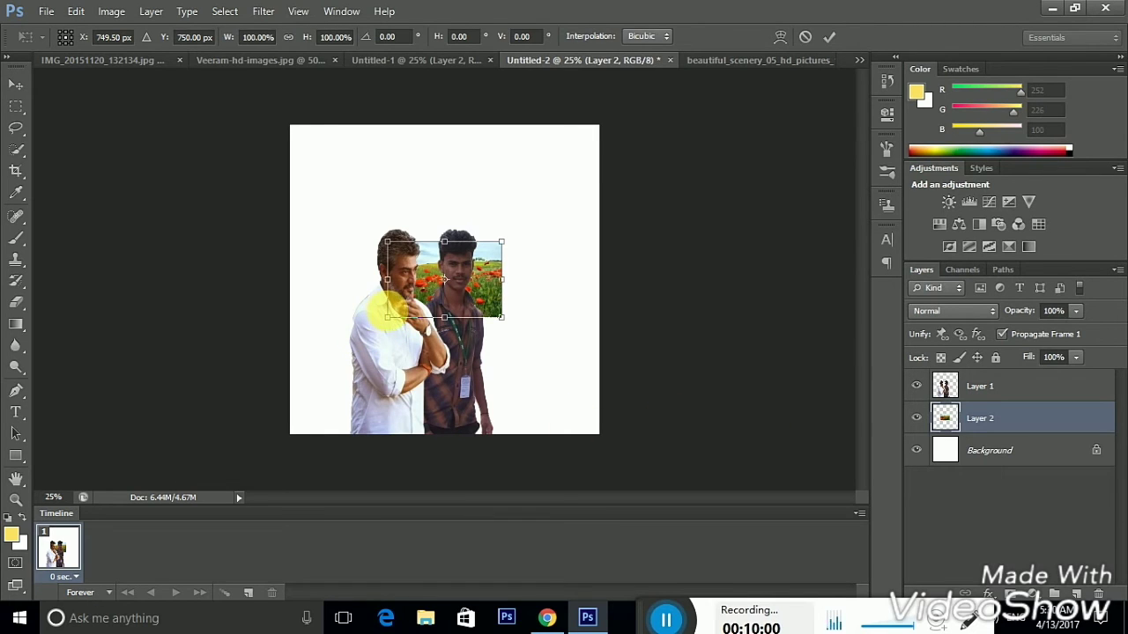
drag(393, 323, 300, 429)
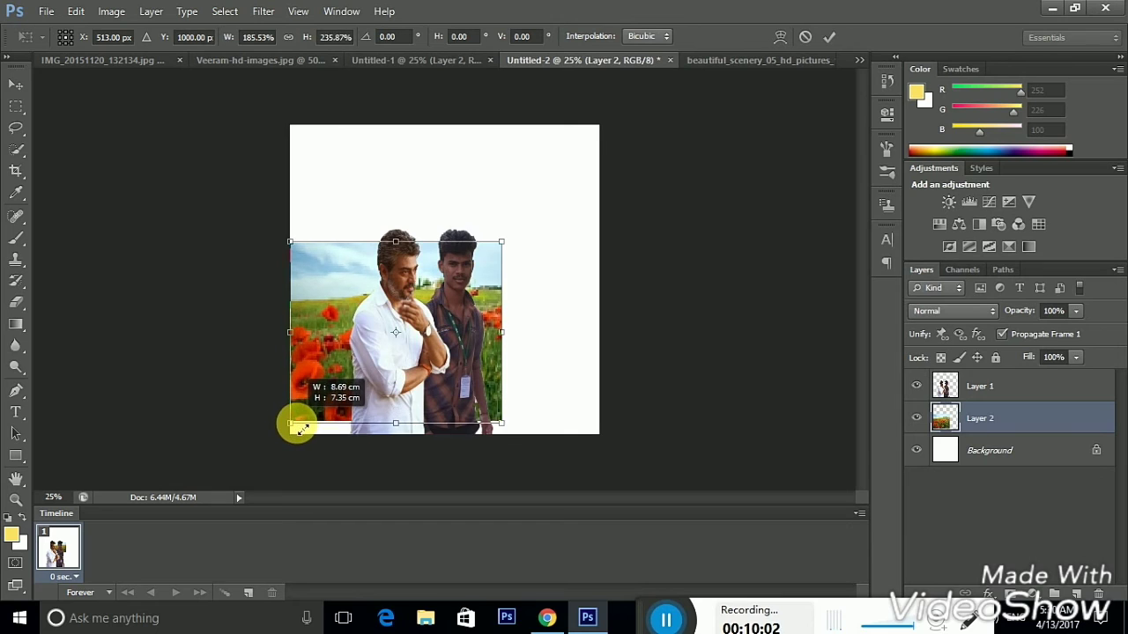
drag(298, 429, 291, 434)
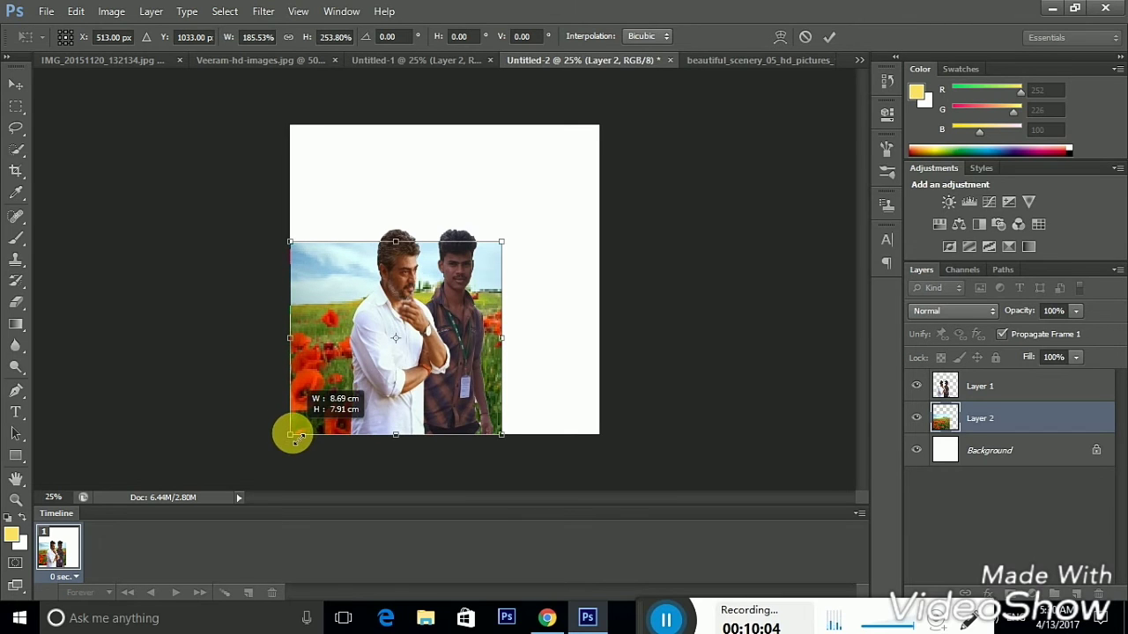
drag(504, 242, 600, 129)
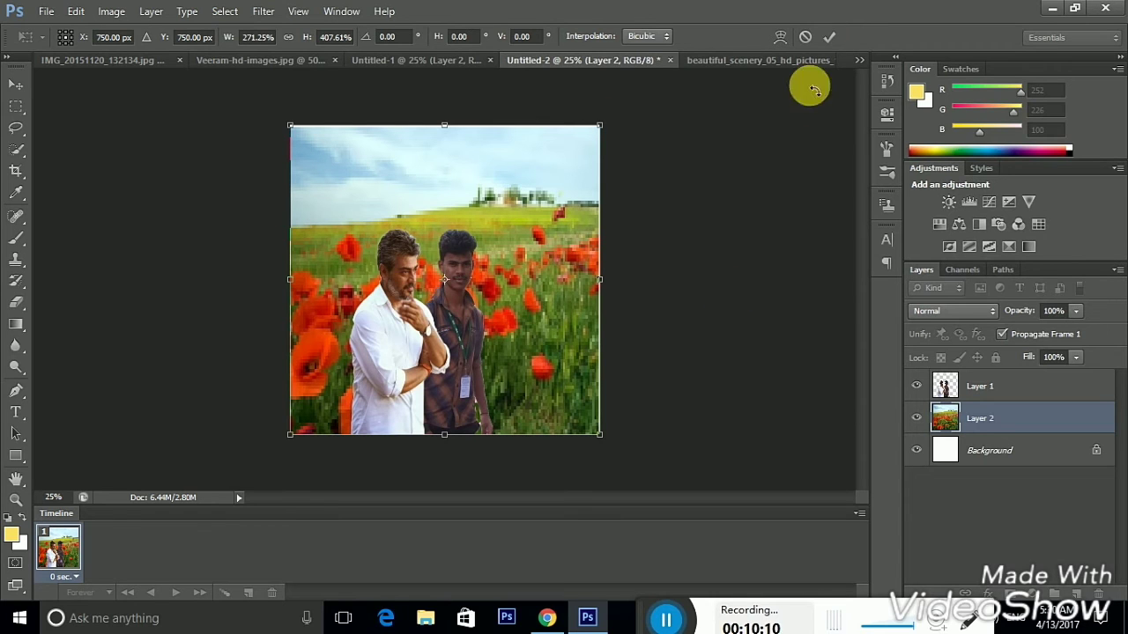
click(829, 37)
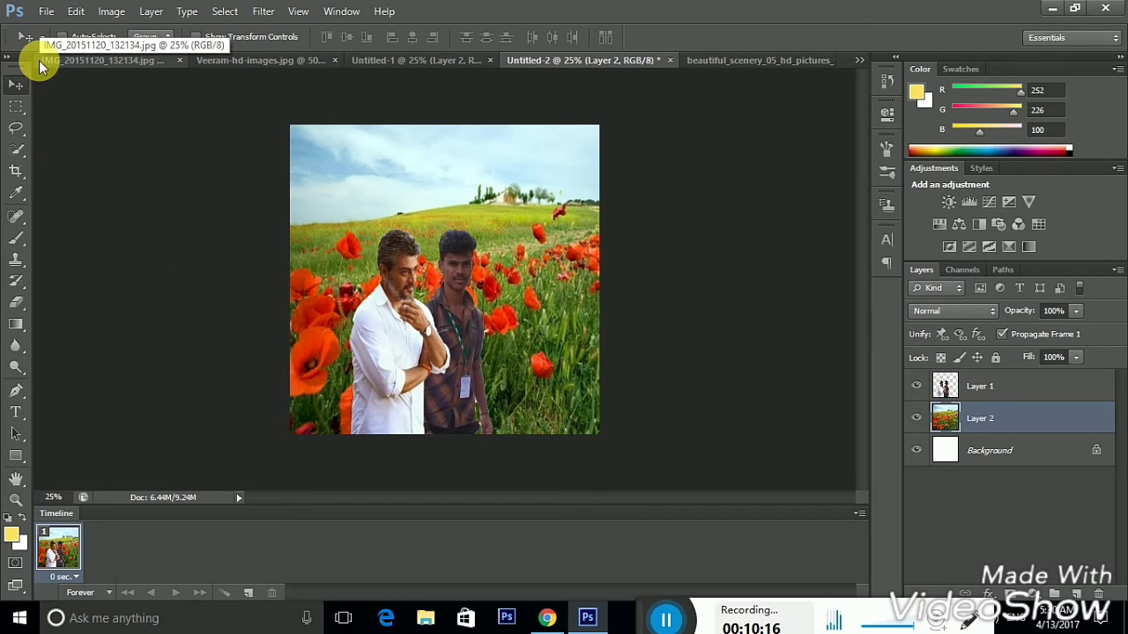
click(75, 11)
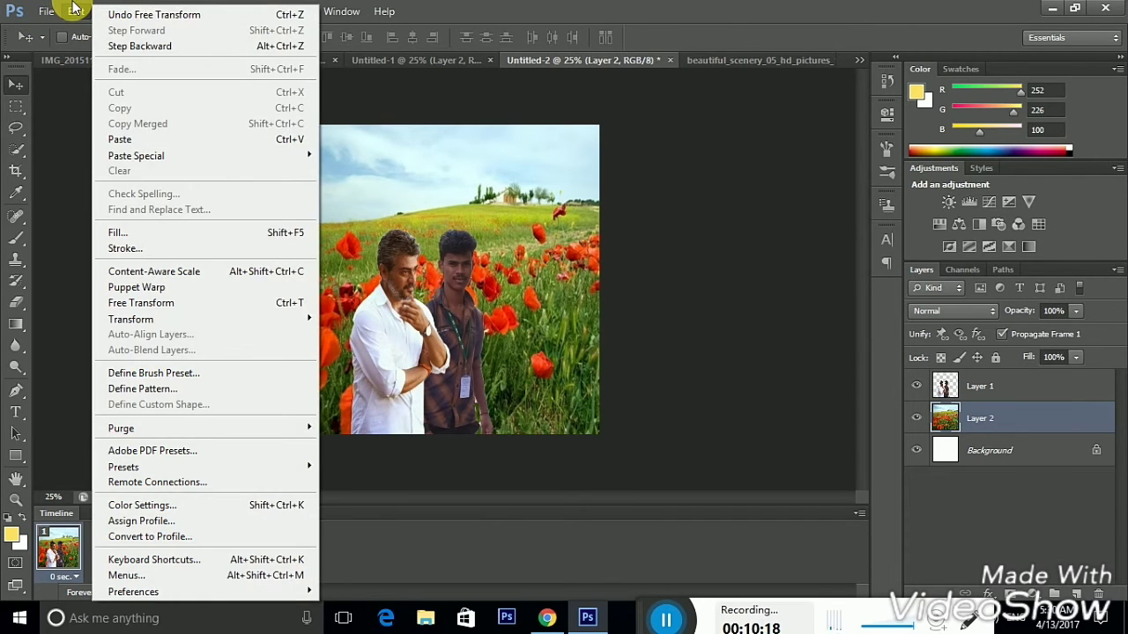
mouse_move(111, 10)
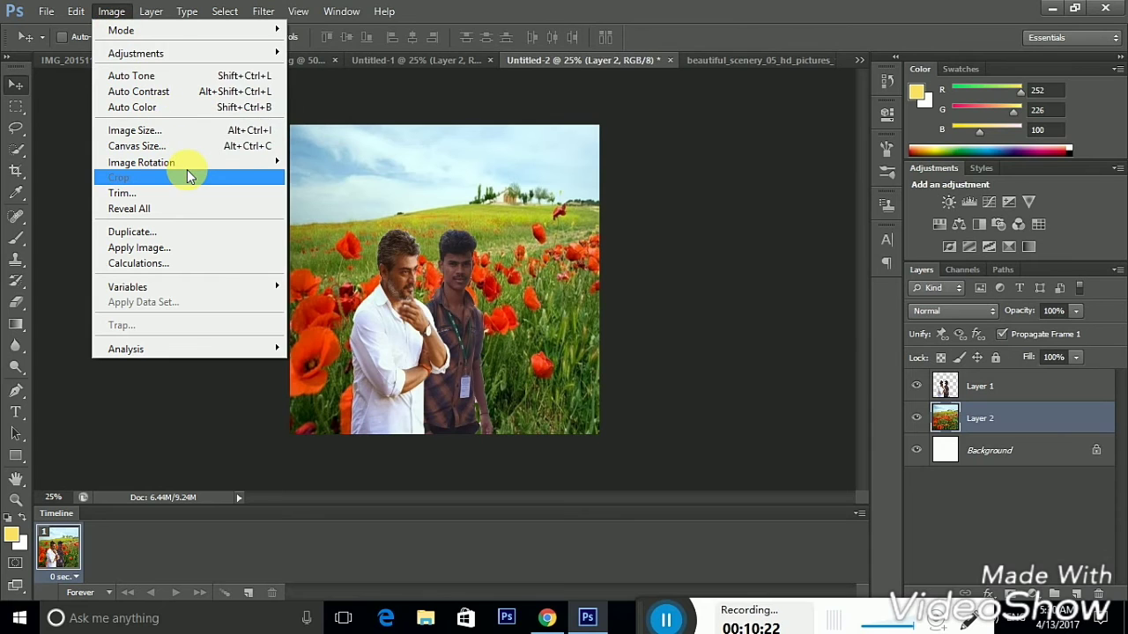
mouse_move(136, 53)
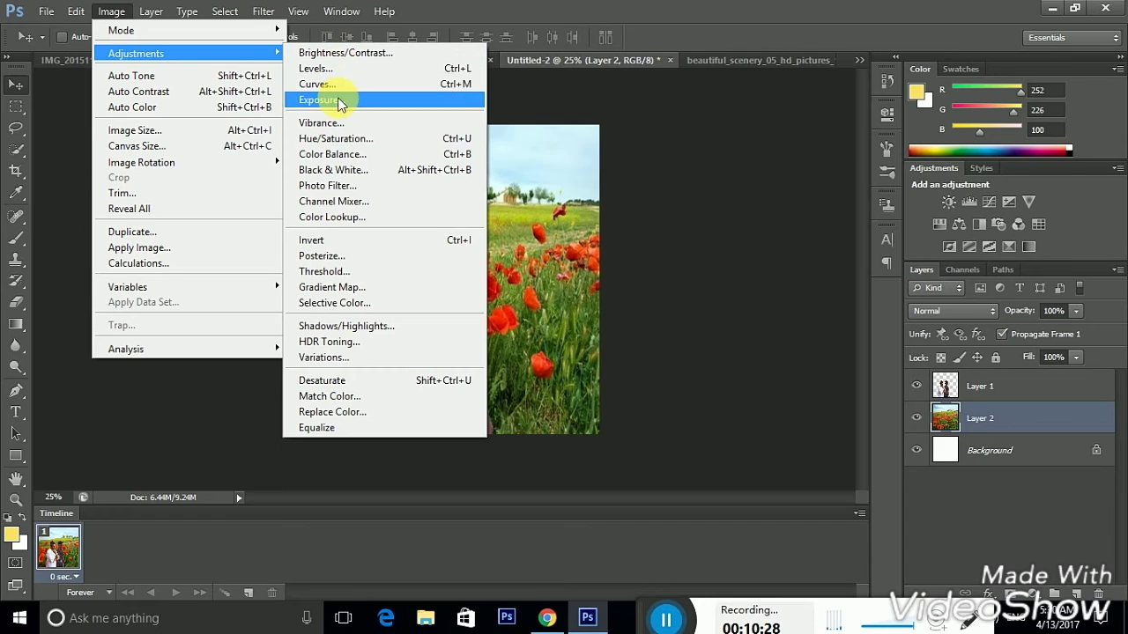
click(703, 157)
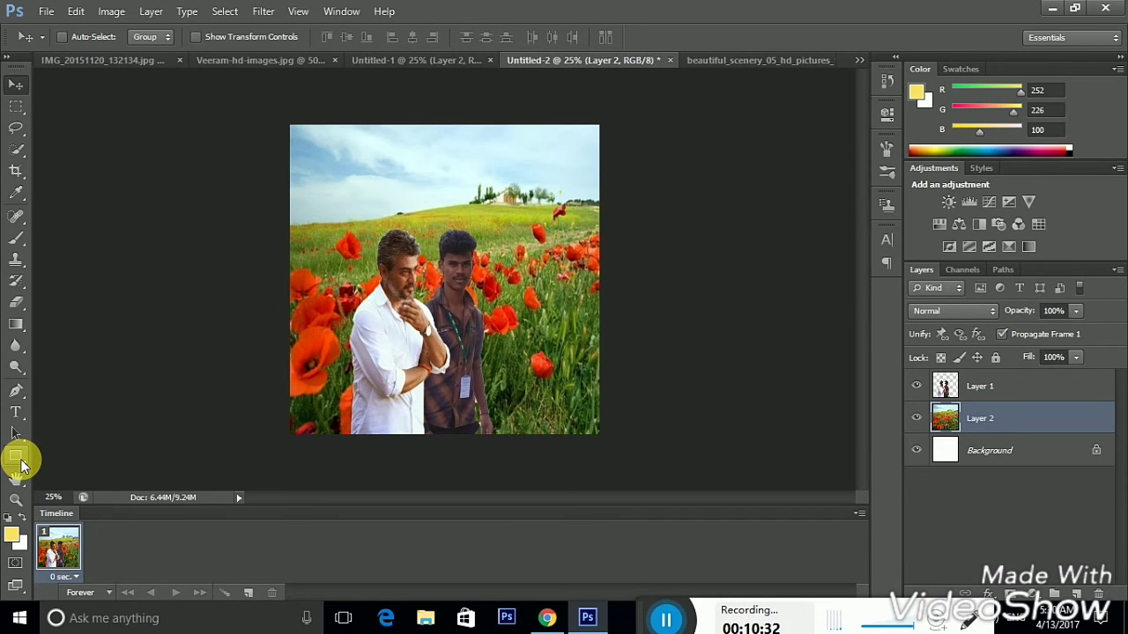
click(21, 464)
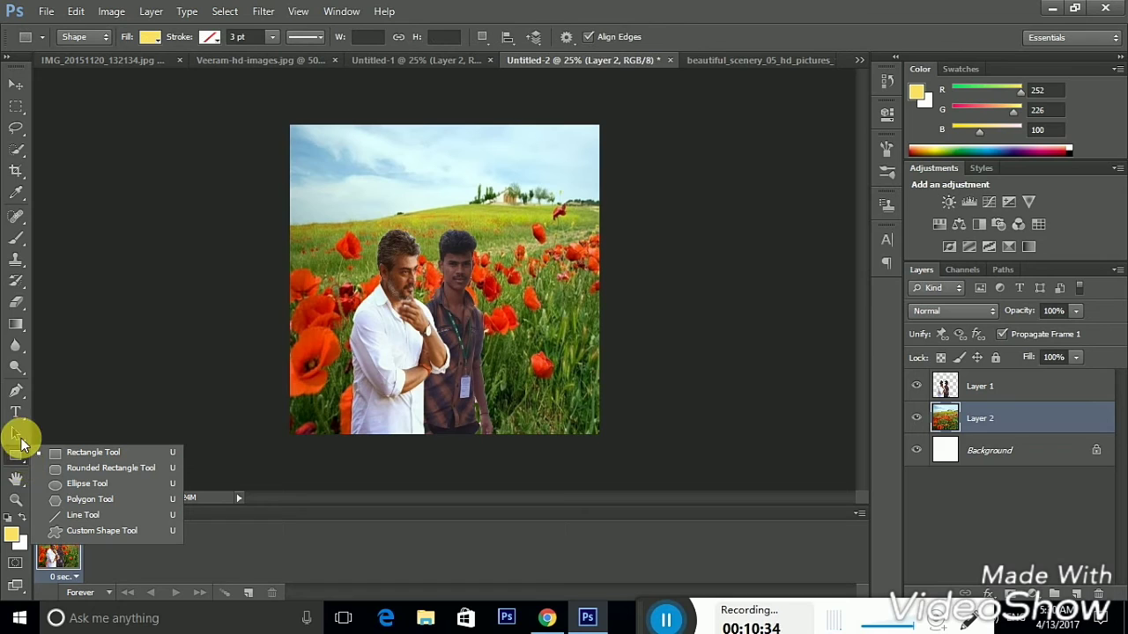
Step: Soften the poppies beside the man's head and in the lower-right field with the Blur Tool
click(14, 345)
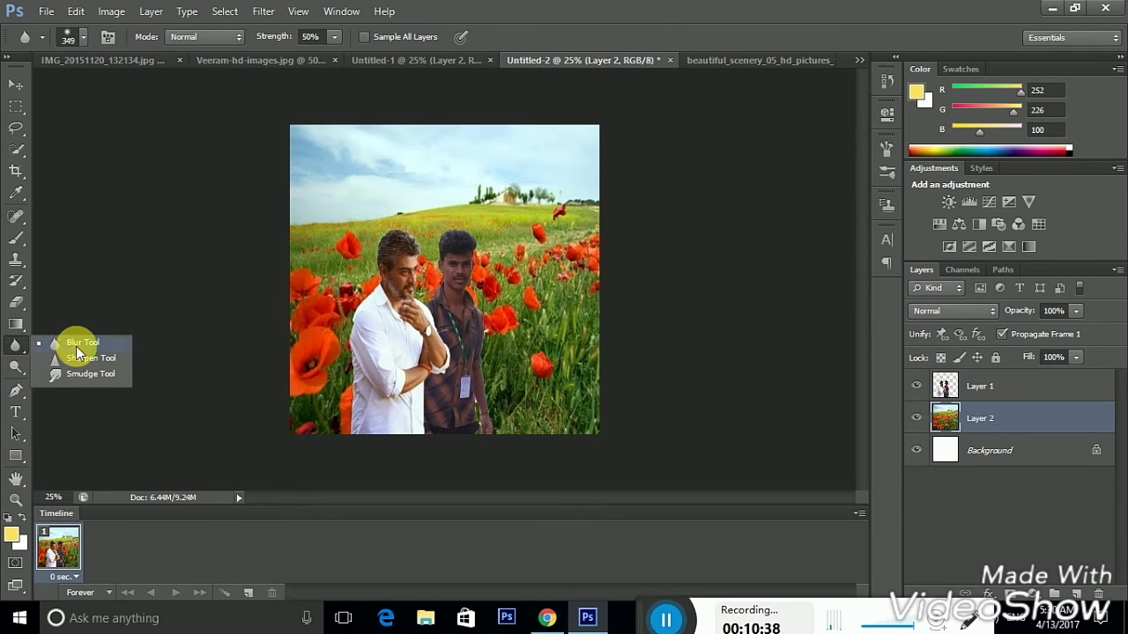
click(77, 352)
mouse_move(355, 220)
mouse_down()
mouse_move(346, 382)
mouse_move(327, 428)
mouse_up()
mouse_move(524, 375)
mouse_down()
mouse_move(545, 424)
mouse_move(577, 195)
mouse_move(499, 221)
mouse_move(348, 222)
mouse_move(334, 199)
mouse_move(350, 423)
mouse_move(579, 288)
mouse_up()
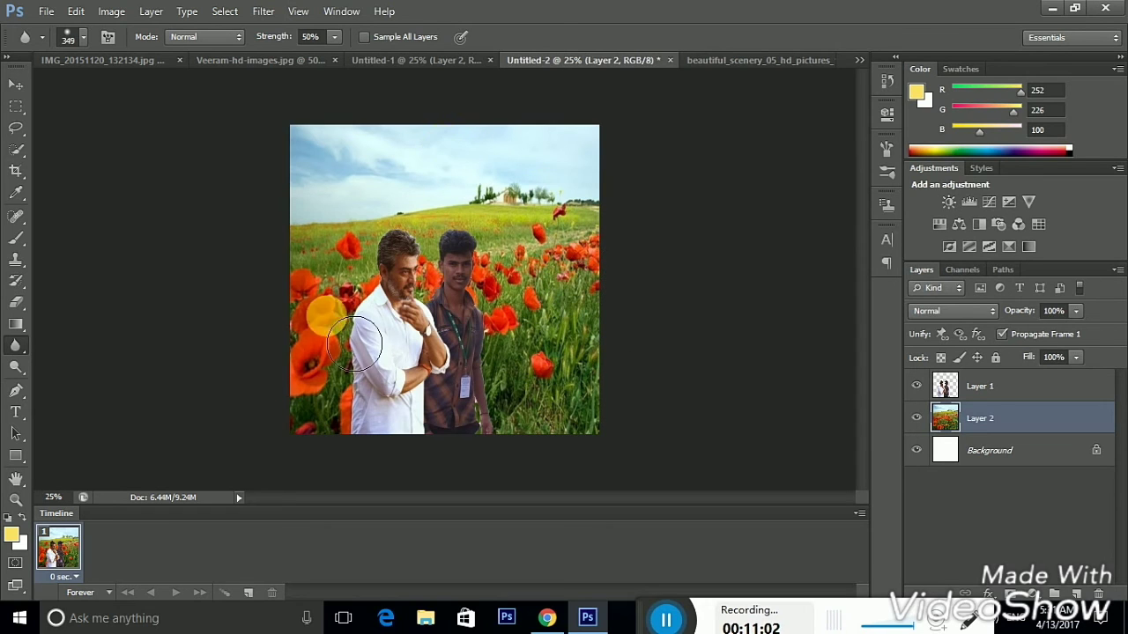
click(15, 87)
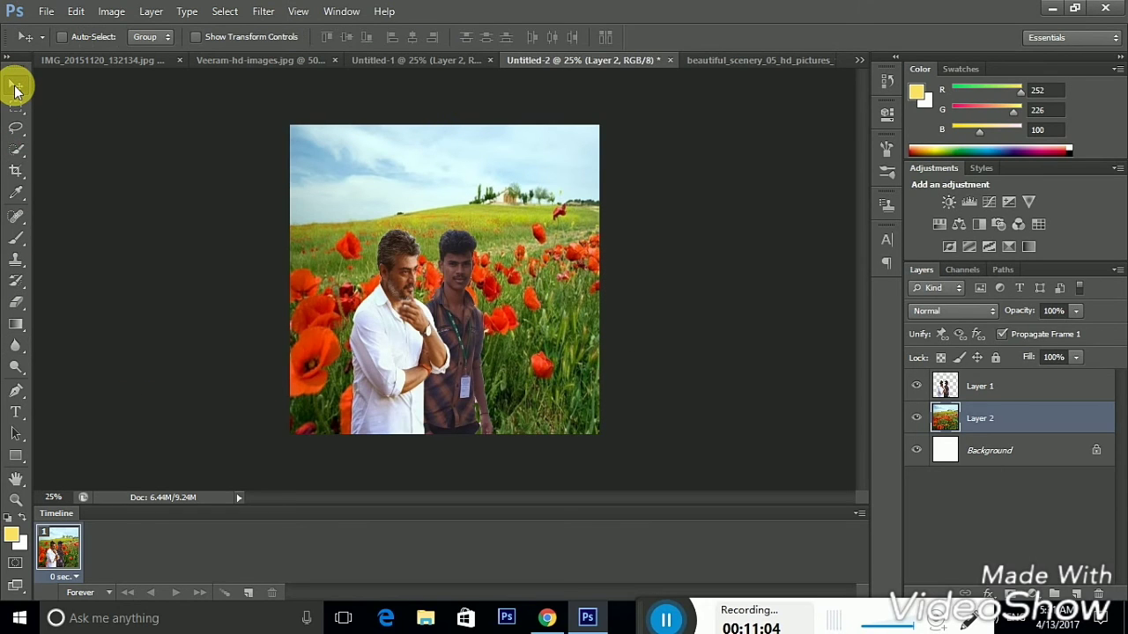
key(ctrl+plus)
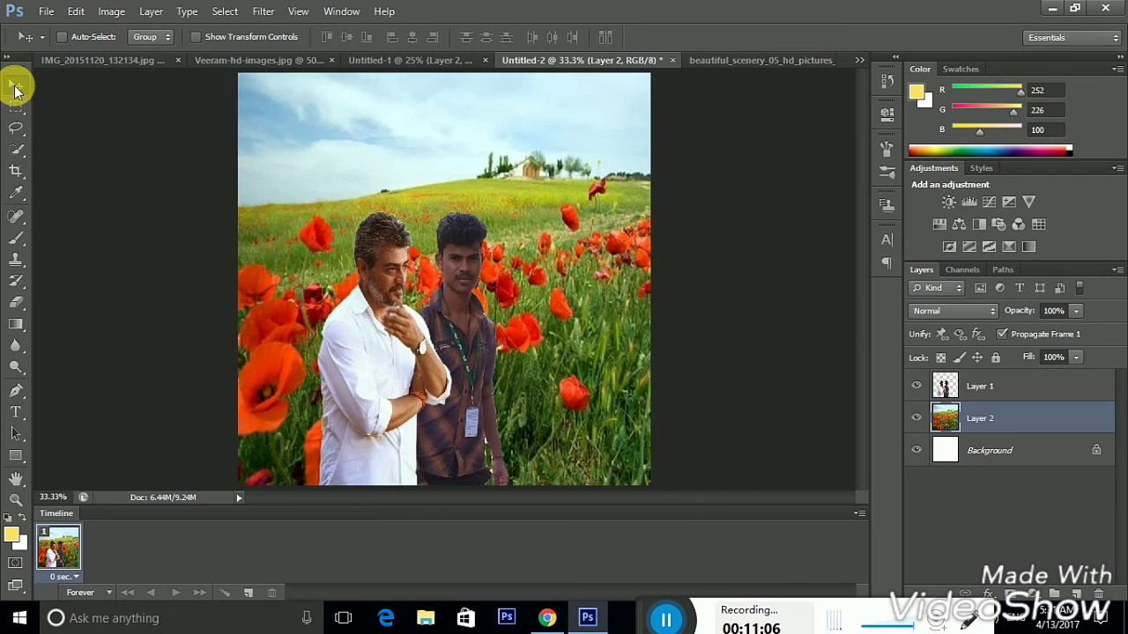
key(ctrl+plus)
key(ctrl+plus)
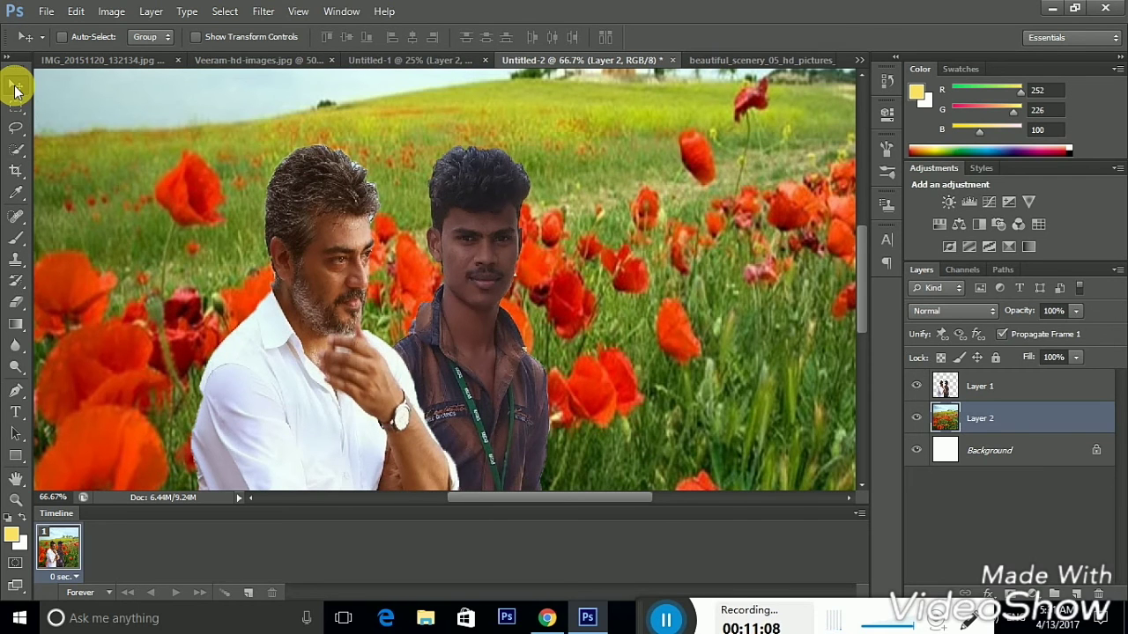
key(ctrl+minus)
key(ctrl+minus)
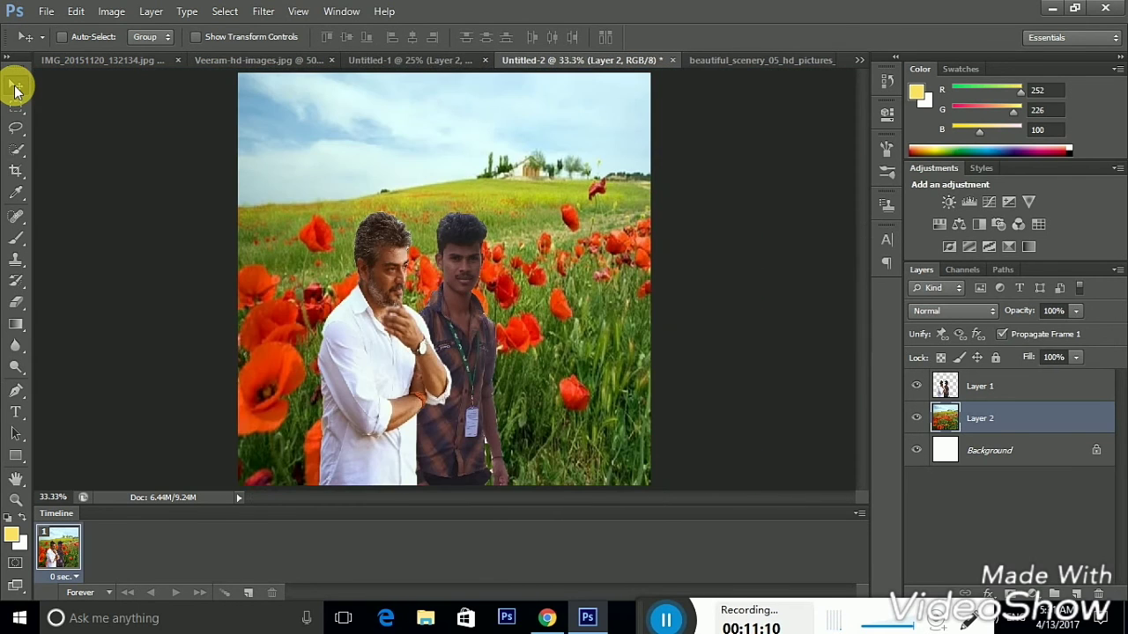
key(ctrl+plus)
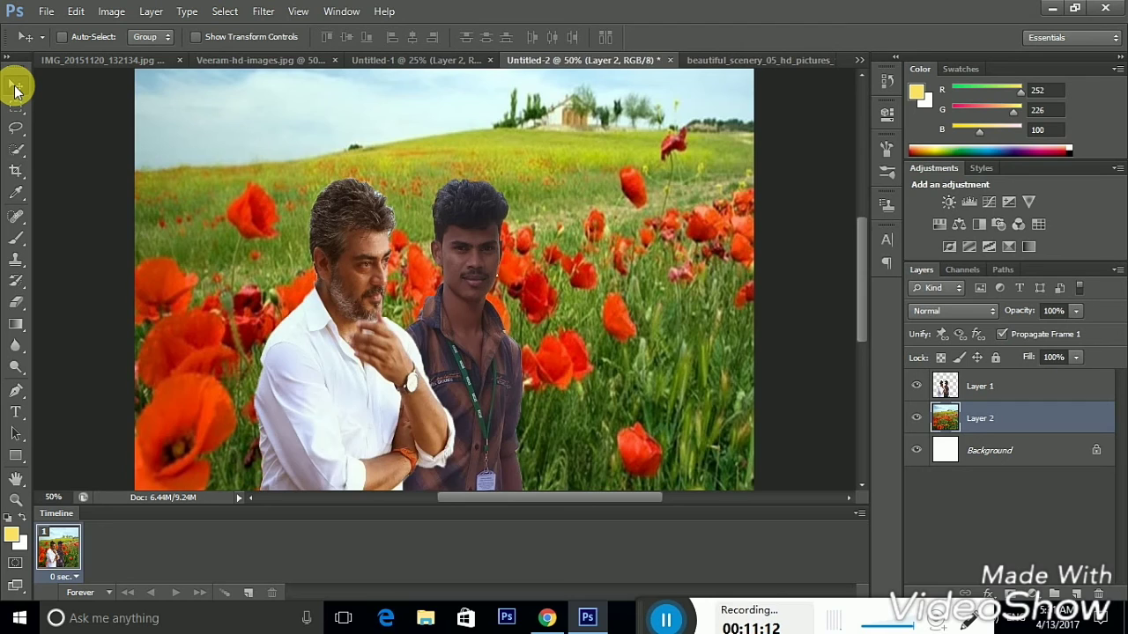
key(ctrl+minus)
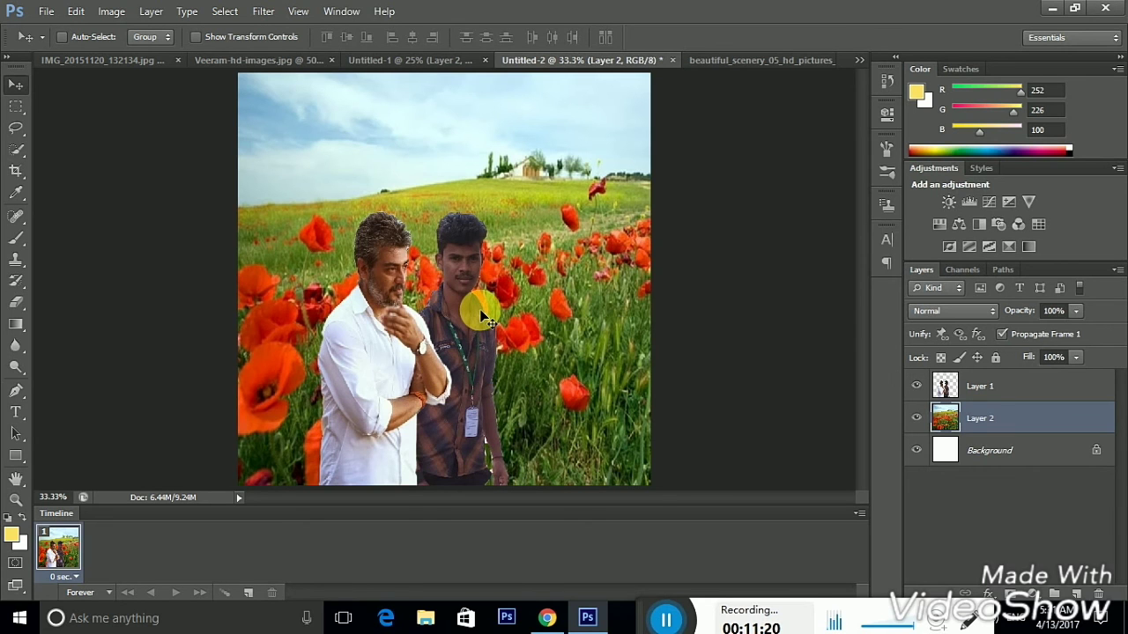
key(ctrl+plus)
key(ctrl+plus)
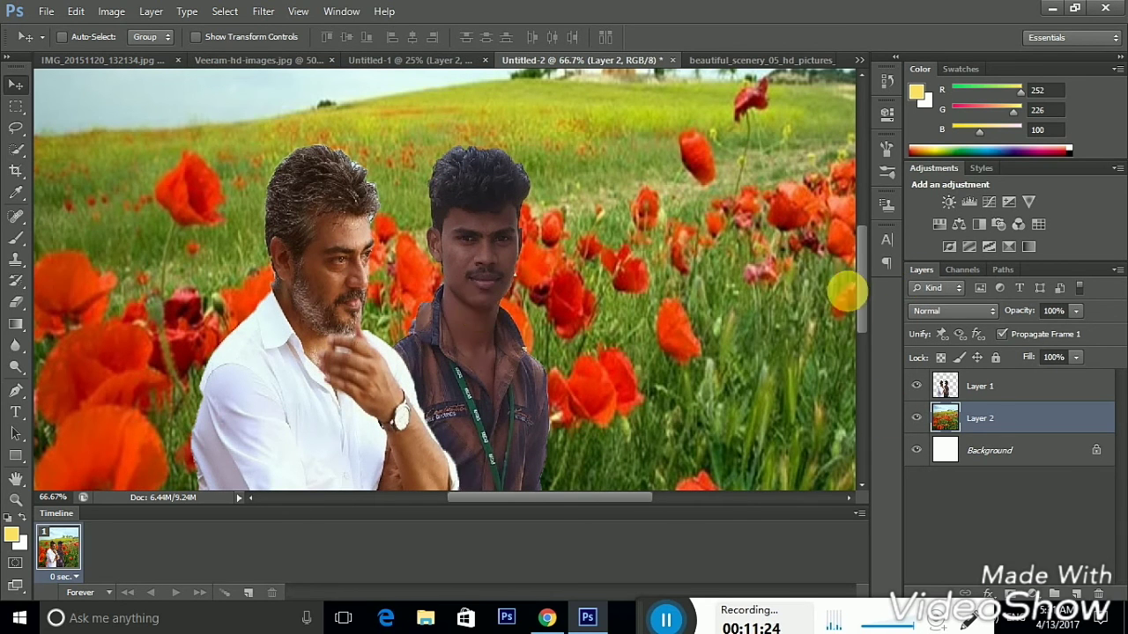
mouse_move(865, 283)
mouse_down()
mouse_move(864, 308)
mouse_move(855, 273)
mouse_up()
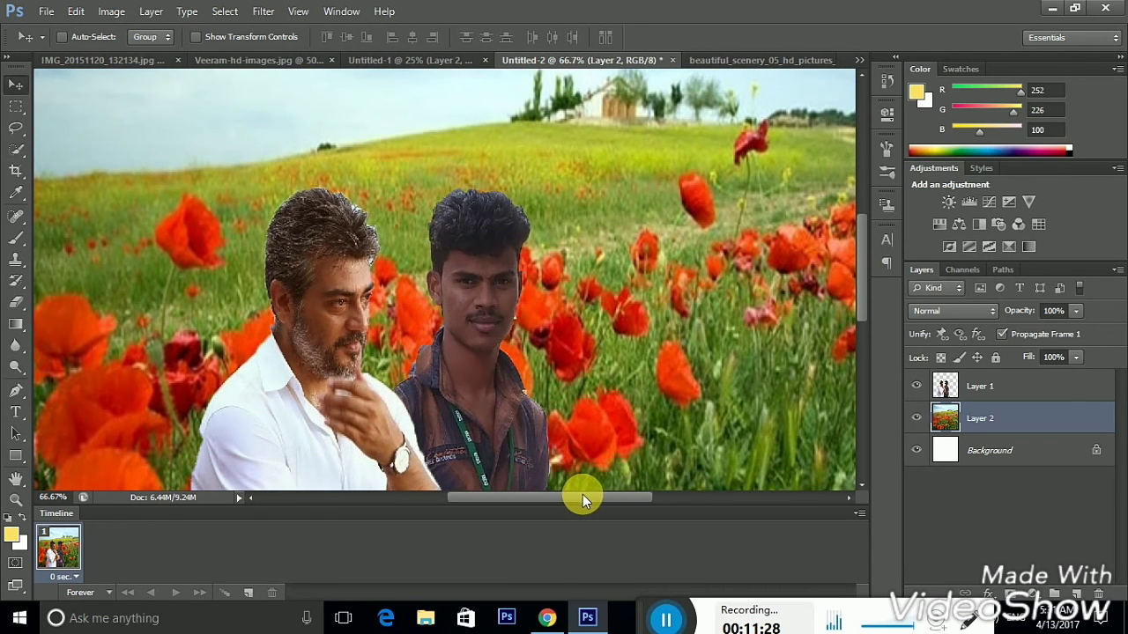
drag(582, 494, 445, 504)
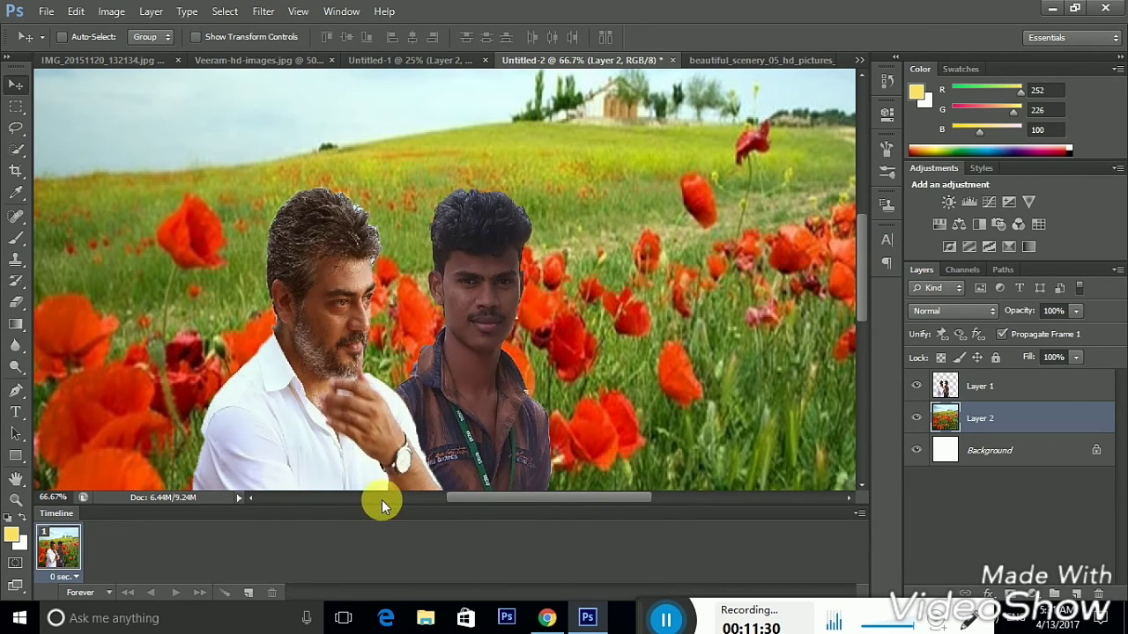
mouse_move(868, 252)
mouse_down()
mouse_move(856, 326)
mouse_move(846, 304)
mouse_up()
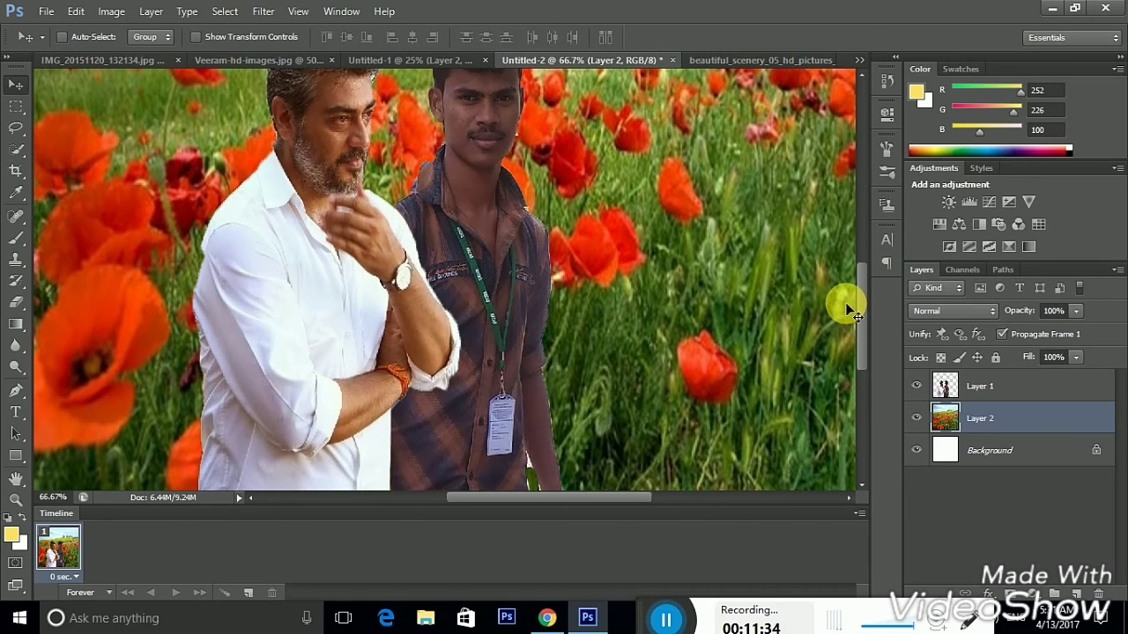
key(ctrl+minus)
key(ctrl+minus)
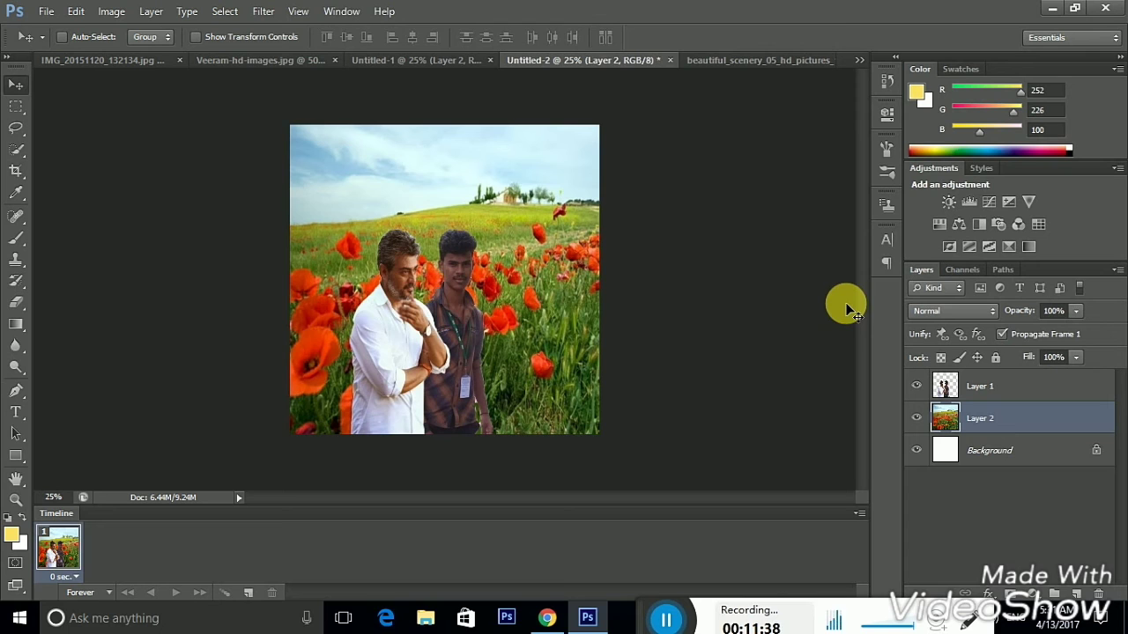
Step: Save the composite as Untitled-2.jpg in JPEG format, accepting quality 12 Maximum, progressive
click(46, 12)
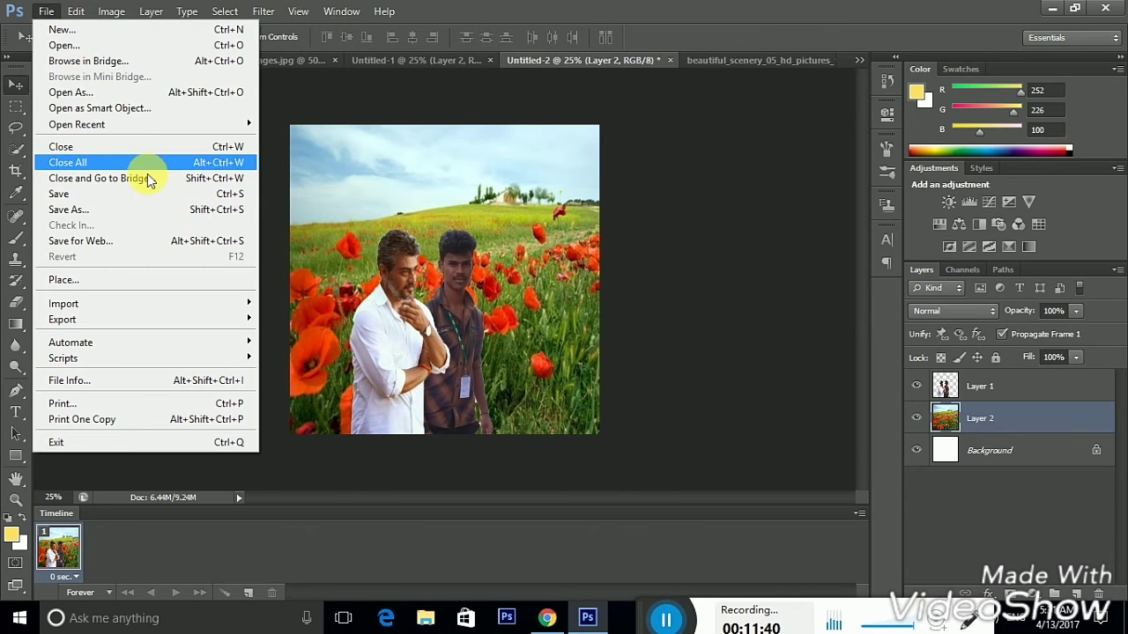
click(120, 213)
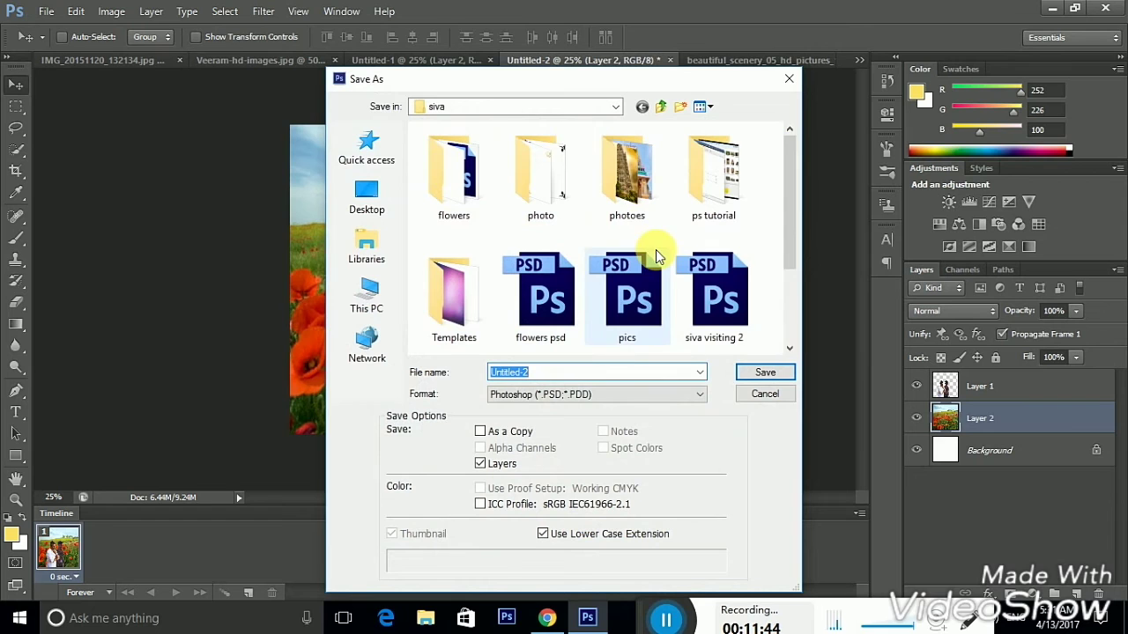
click(654, 401)
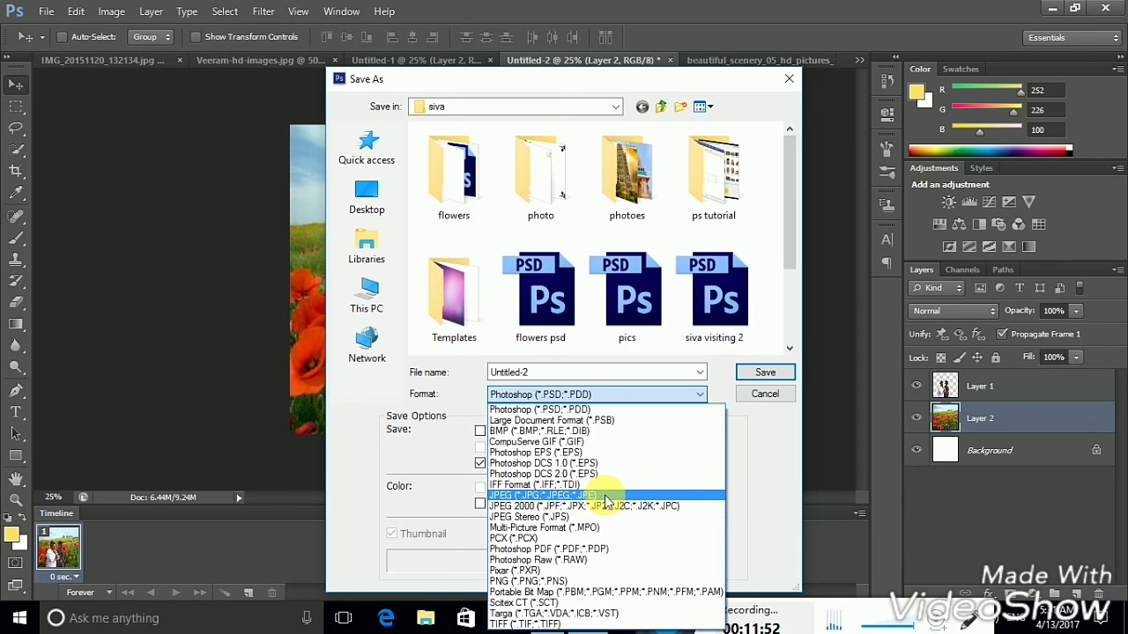
click(629, 497)
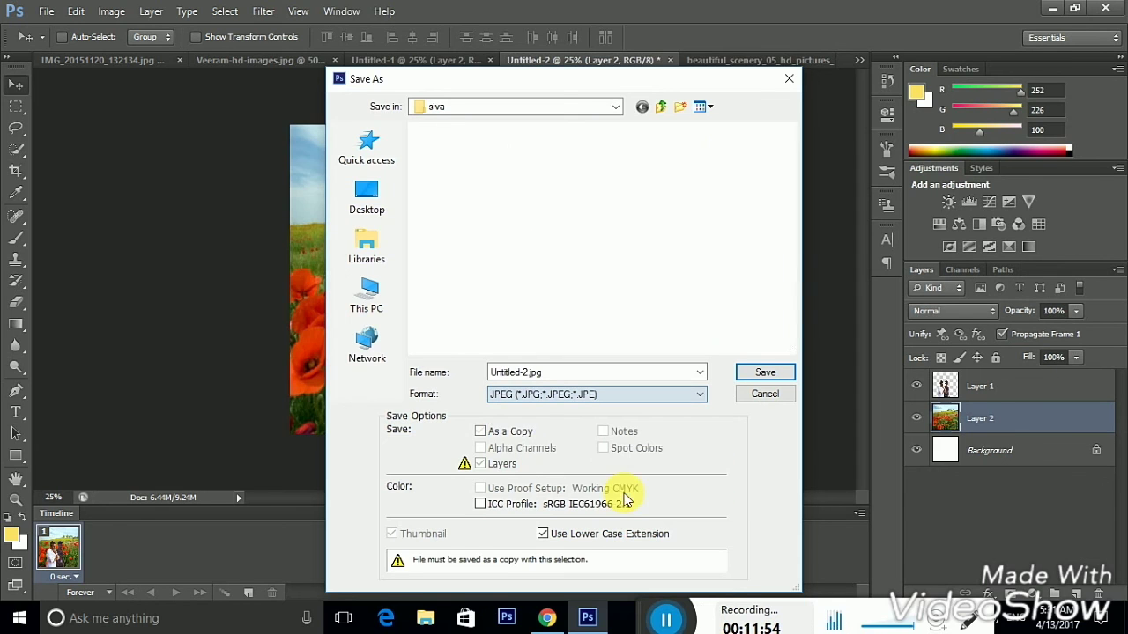
click(776, 373)
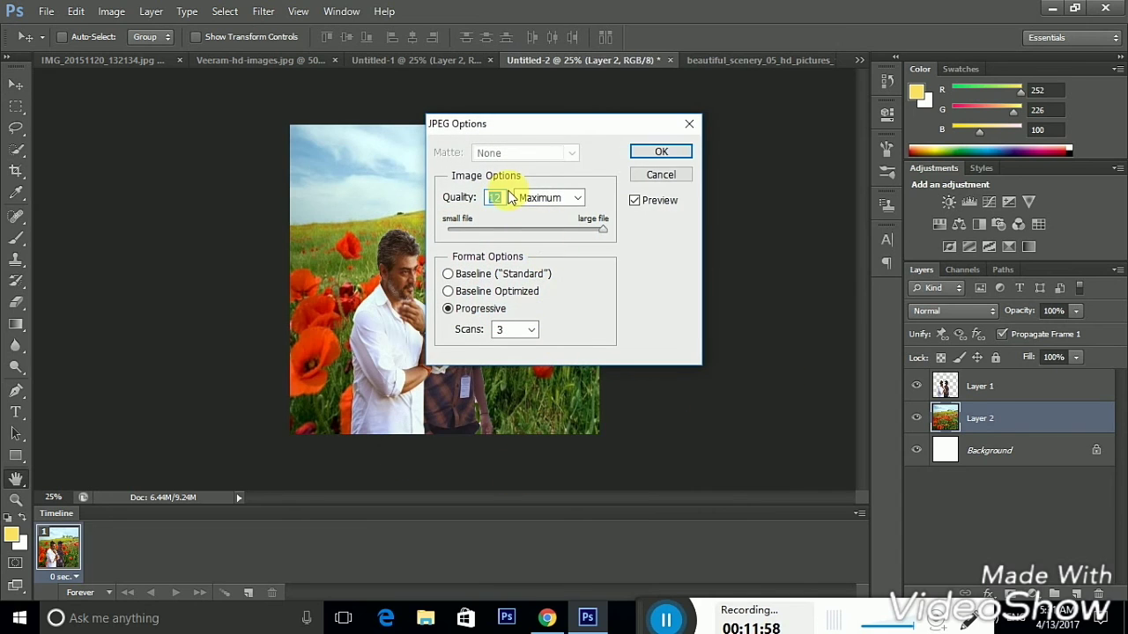
click(662, 152)
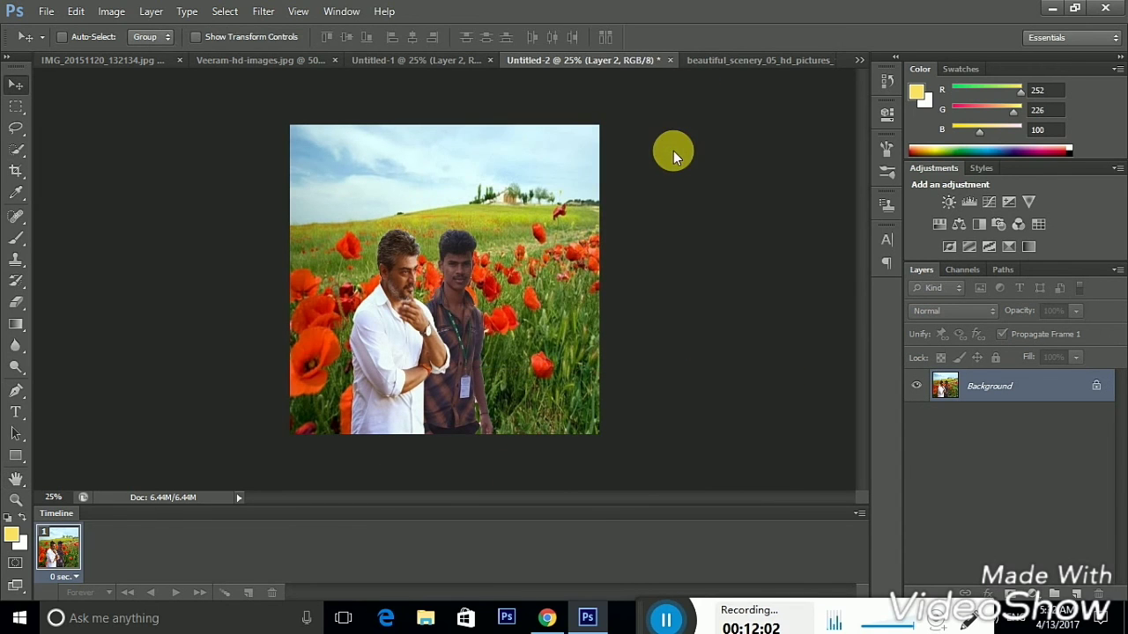
Step: Minimize Photoshop and open the billasugu (G:) drive from This PC
click(1051, 8)
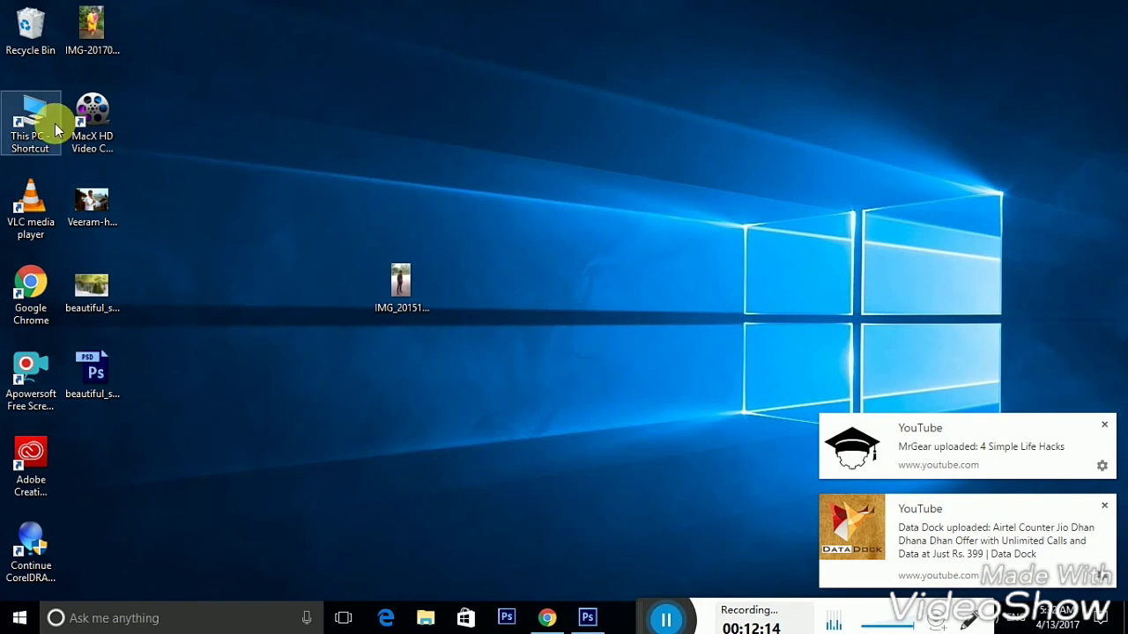
double_click(24, 128)
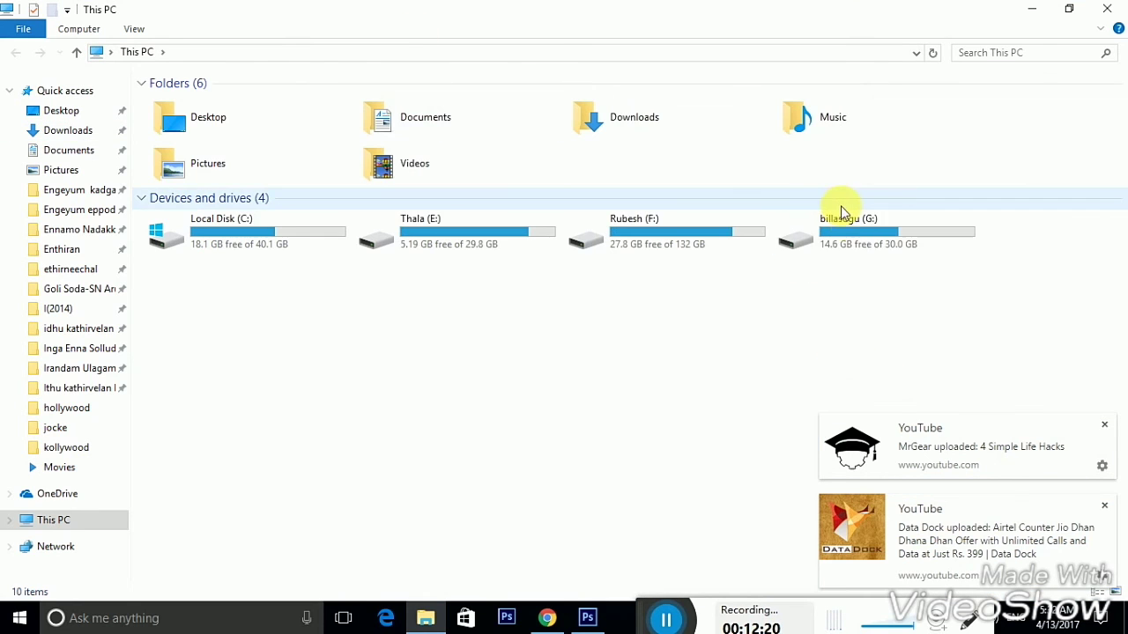
click(851, 250)
double_click(851, 249)
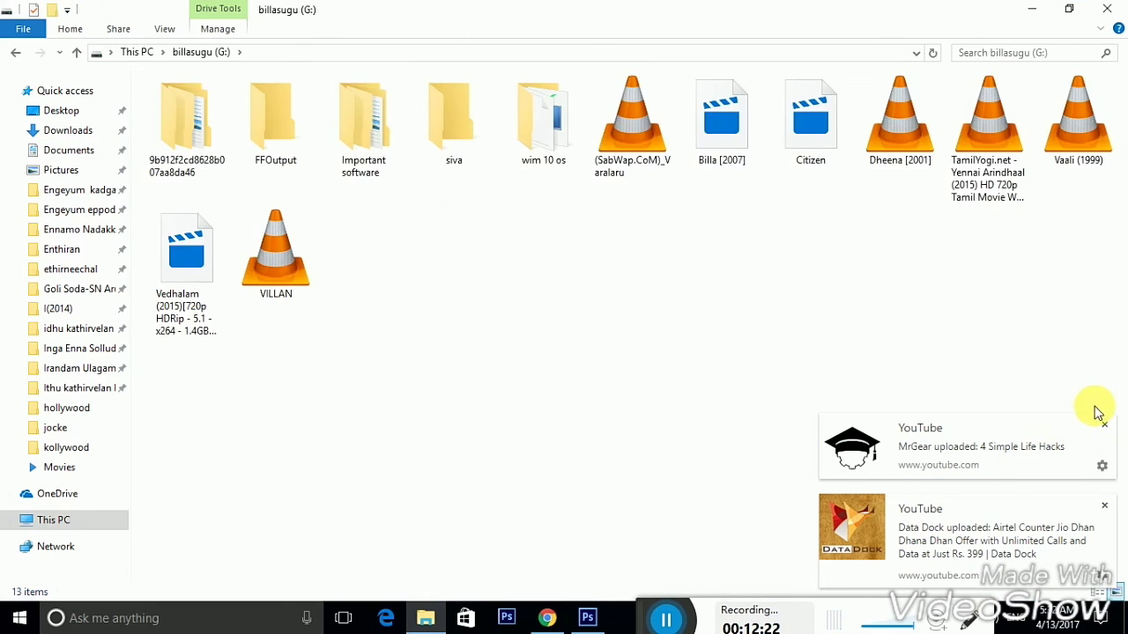
Step: Open the siva folder, scroll to its last rows, and dismiss a YouTube notification
click(475, 164)
double_click(474, 164)
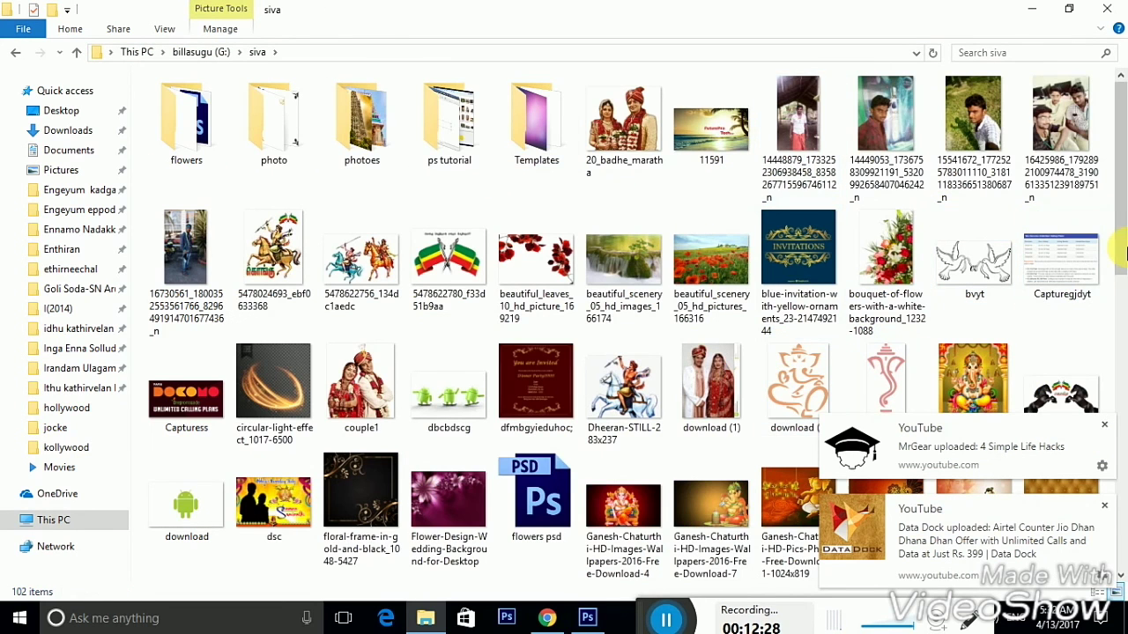
drag(1121, 220, 1122, 398)
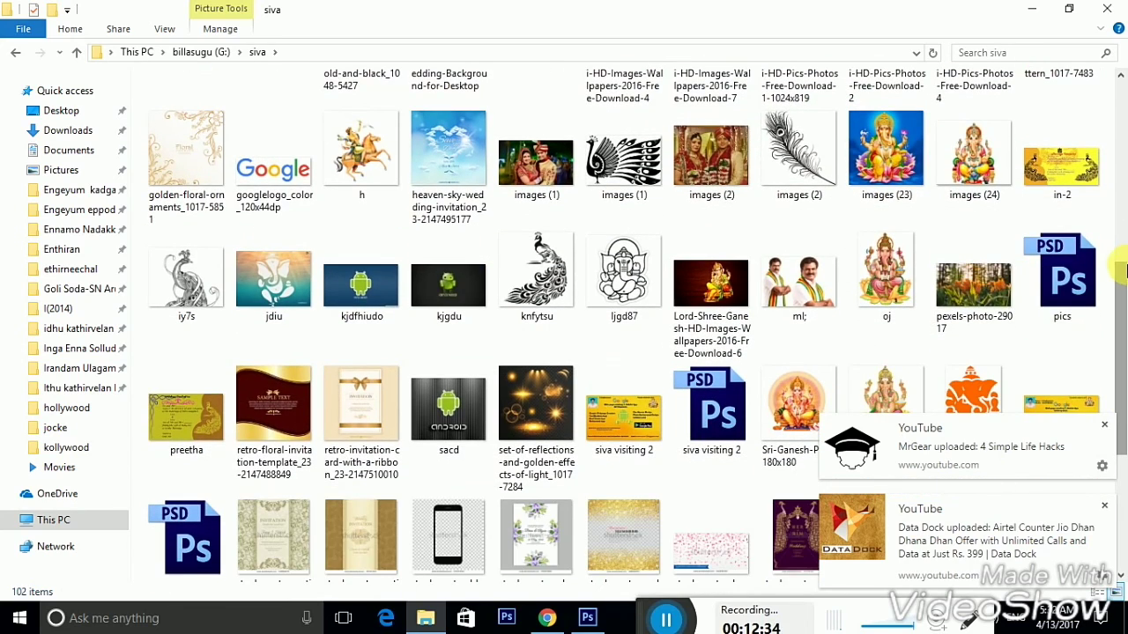
drag(1124, 280, 1124, 393)
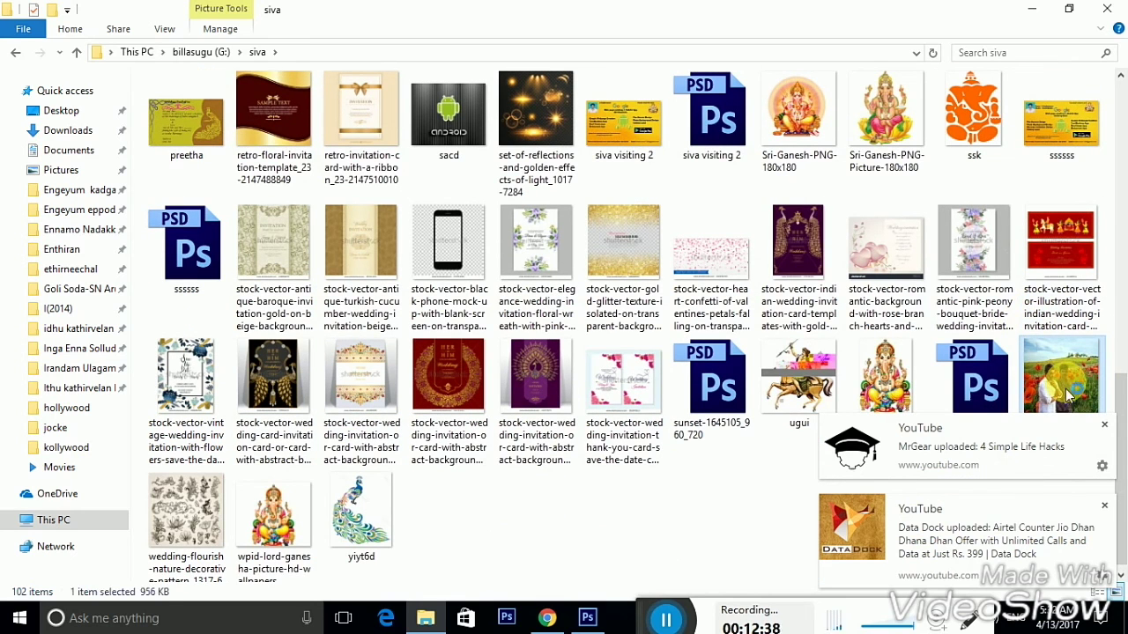
click(1103, 427)
Step: Dismiss the second notification, then close Photos and File Explorer to reveal the desktop
click(1104, 505)
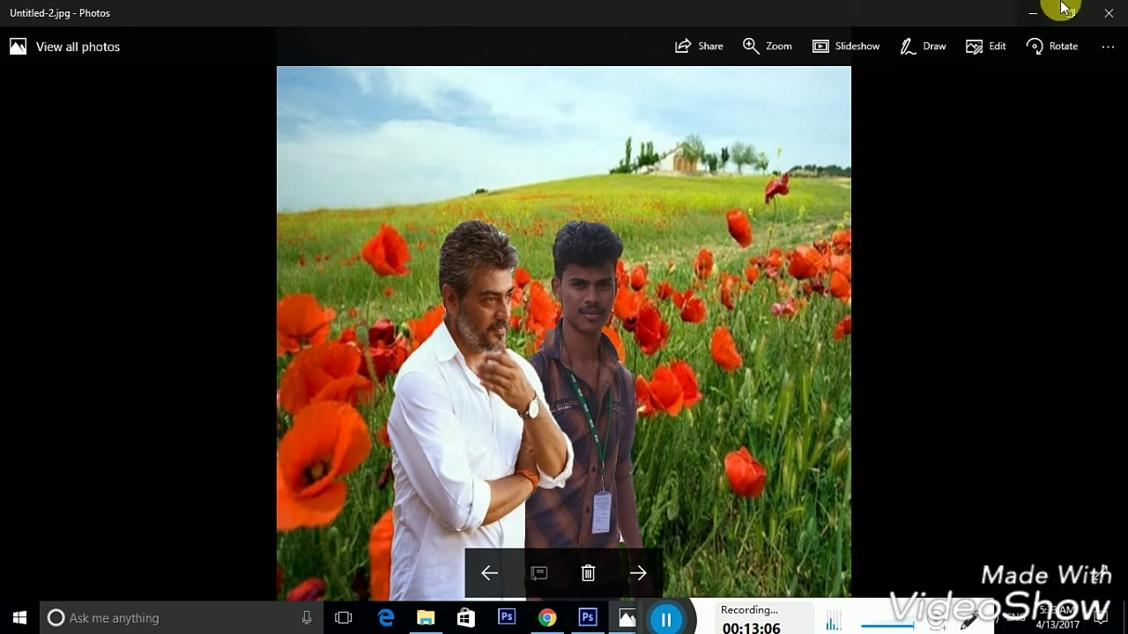
click(1108, 14)
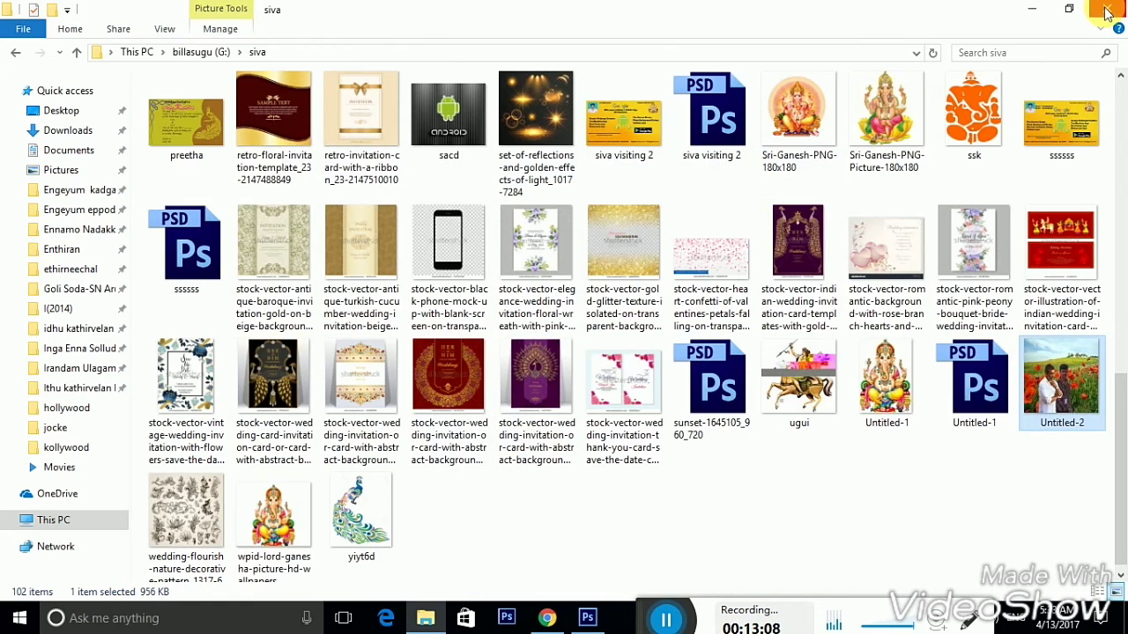
click(1107, 14)
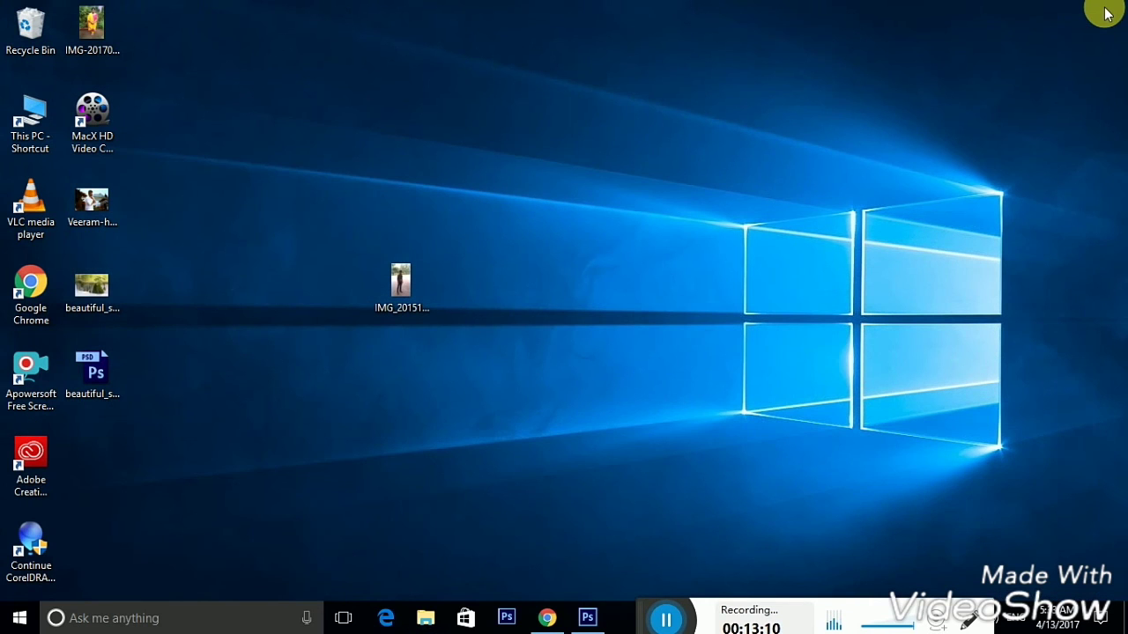